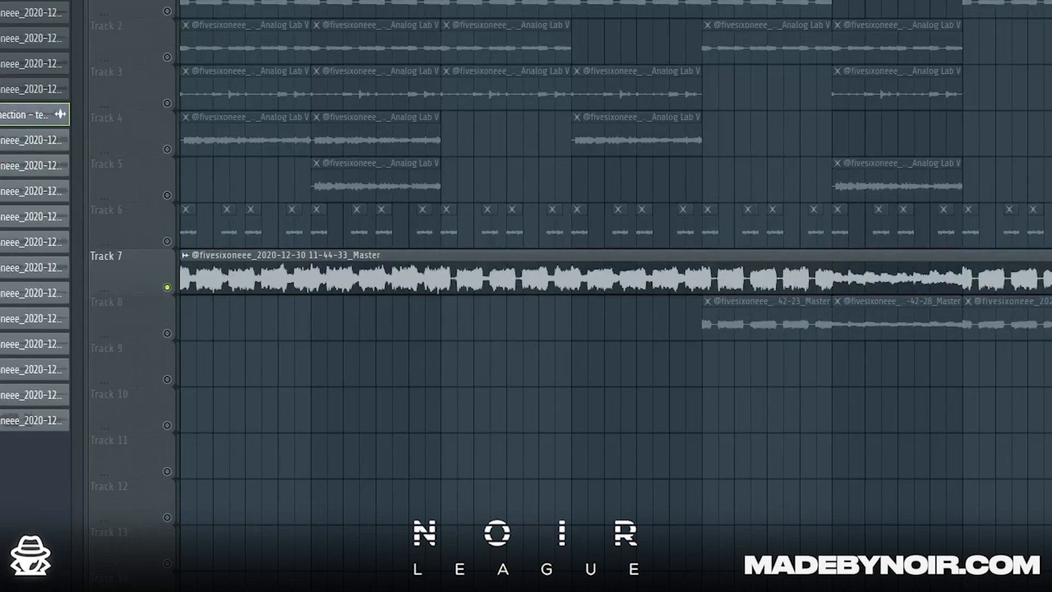
Step: Play back the soloed Track 7 audio clip from the start of the playlist and stop it
{"action": "key", "text": "space"}
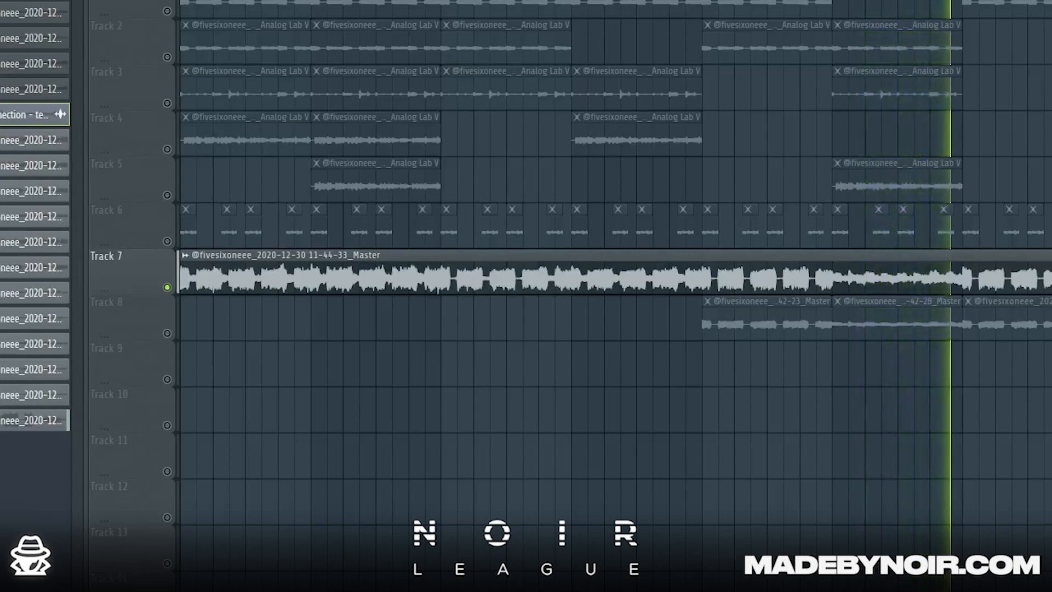
{"action": "key", "text": "space"}
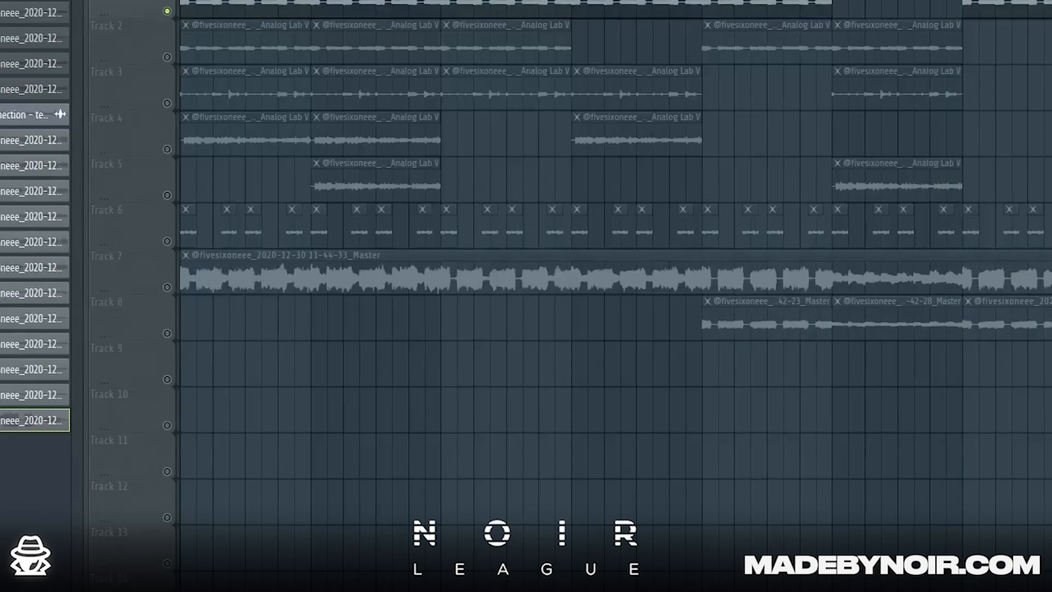
Step: Open the Analog Lab V #2 instrument from the channel rack and reposition its window to examine the sound
{"action": "key", "text": "F6"}
{"action": "left_click", "coordinate": [118, 476]}
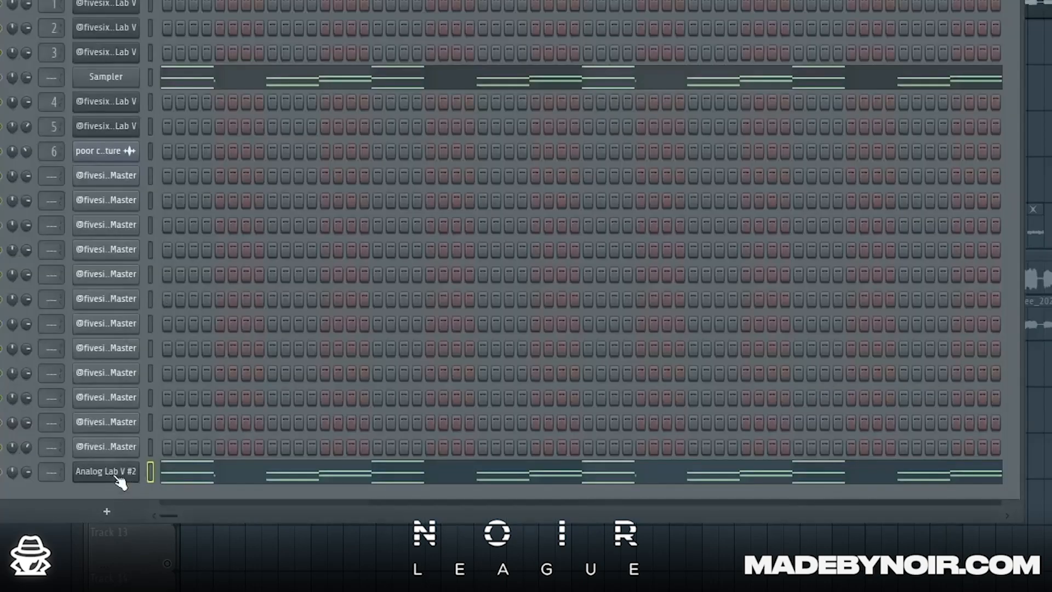
{"action": "left_click_drag", "start_coordinate": [494, 42], "coordinate": [510, 40]}
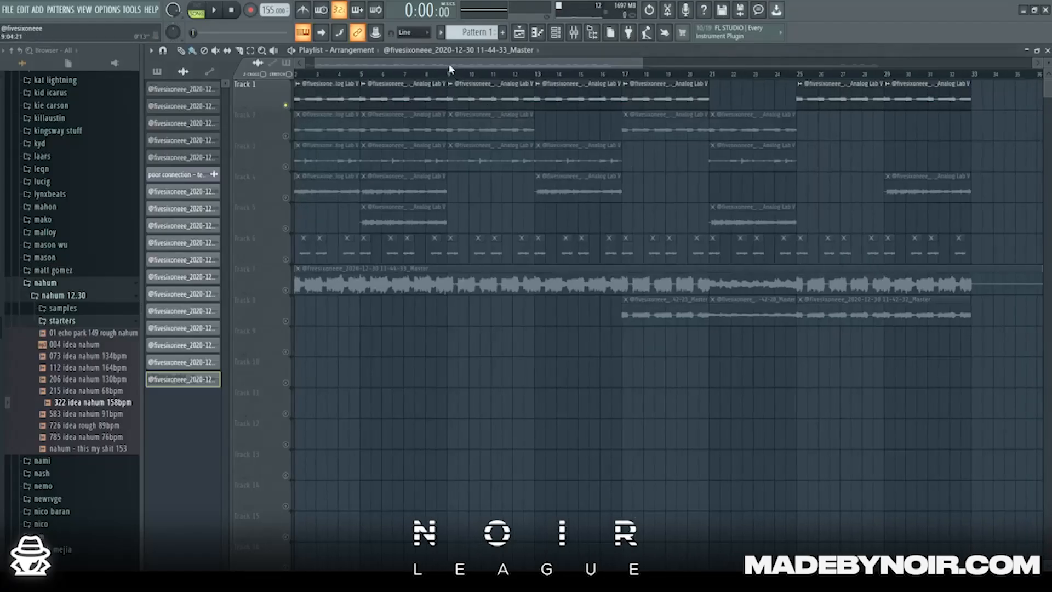
Step: Play the soloed Track 1 melody while examining the Analog Lab V #2 notes in the piano roll
{"action": "left_click", "coordinate": [574, 33]}
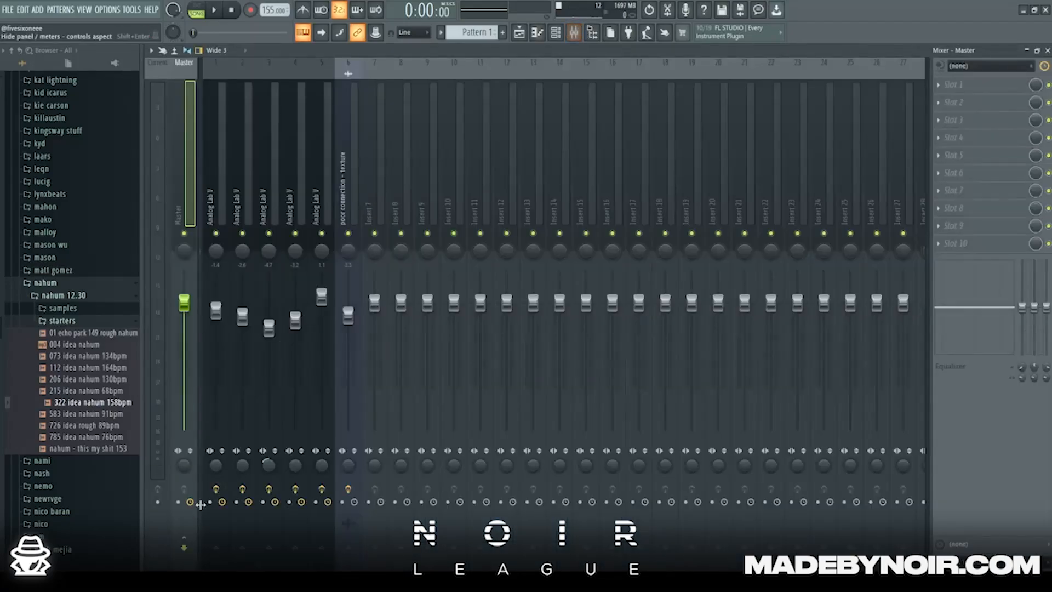
{"action": "left_click", "coordinate": [518, 33]}
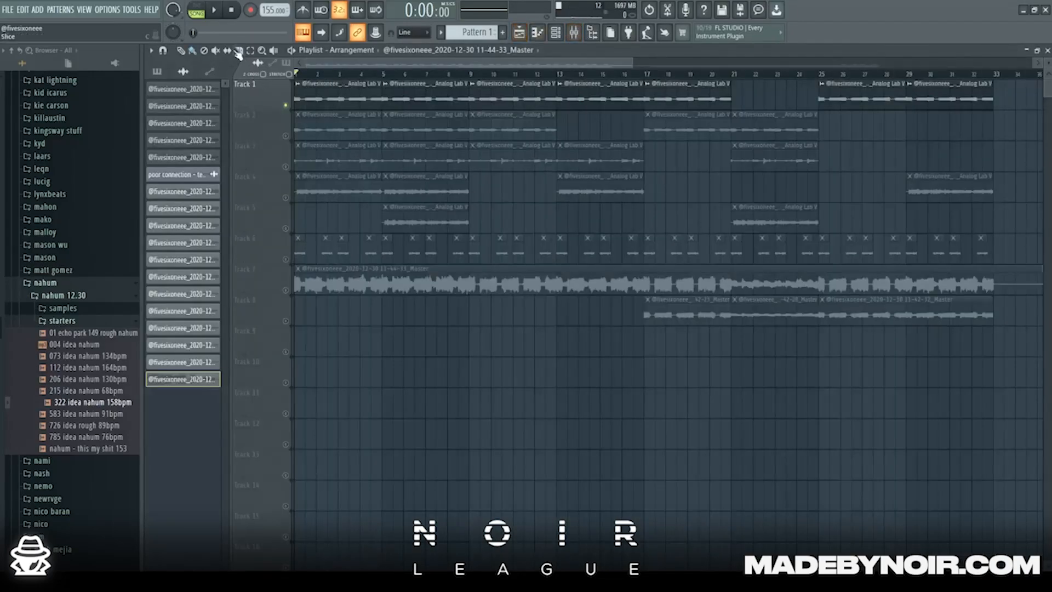
{"action": "key", "text": "space"}
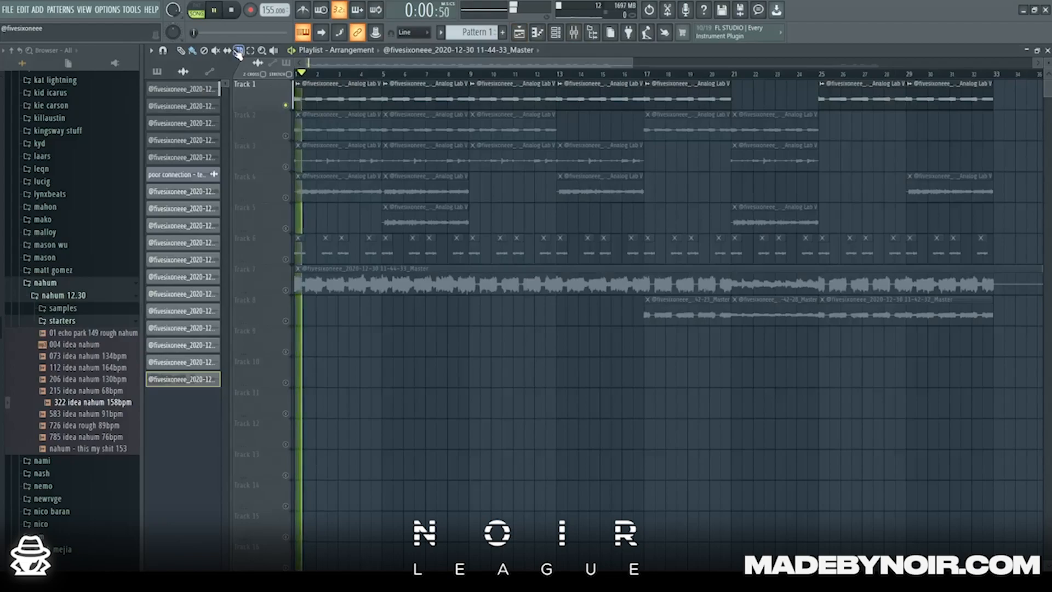
{"action": "left_click", "coordinate": [554, 33]}
{"action": "left_click", "coordinate": [353, 419]}
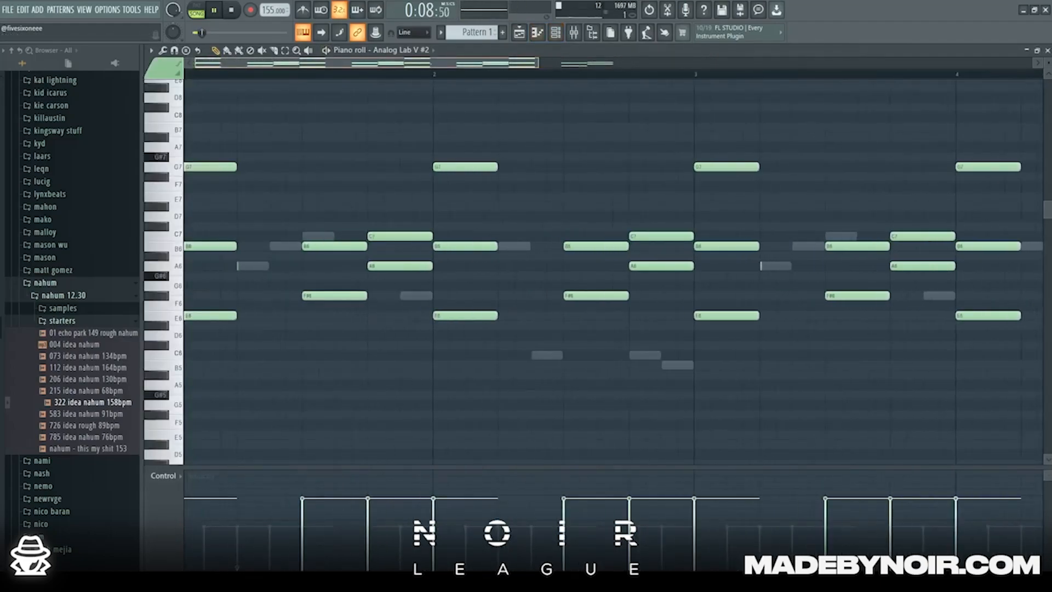
{"action": "left_click", "coordinate": [519, 32]}
{"action": "key", "text": "space"}
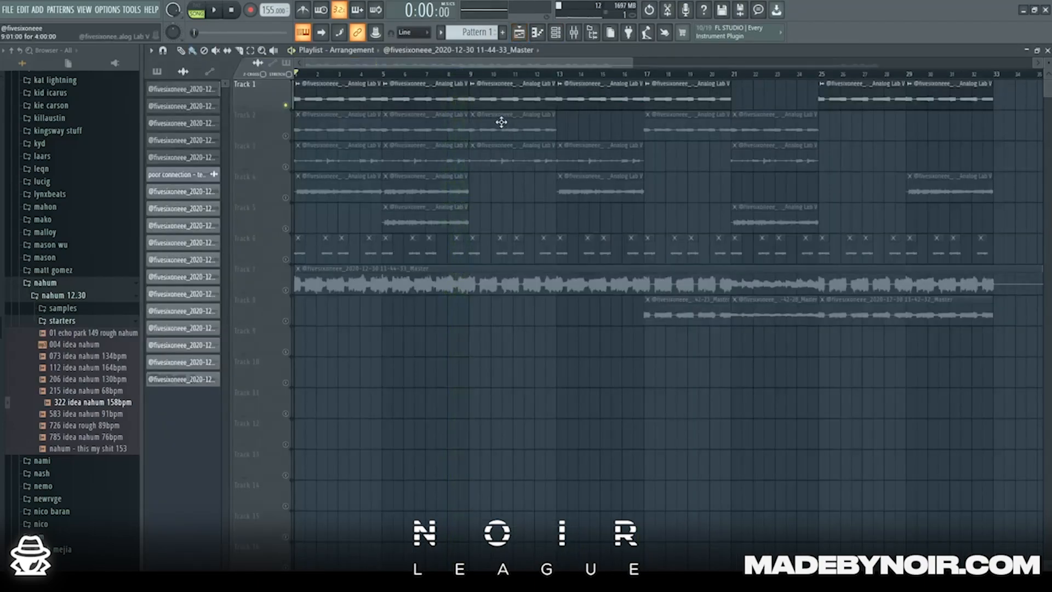
Step: Examine RC-20 Retro Color on mixer insert 1, including its preset list and lower EQ section
{"action": "left_click", "coordinate": [573, 32]}
{"action": "key", "text": "Right"}
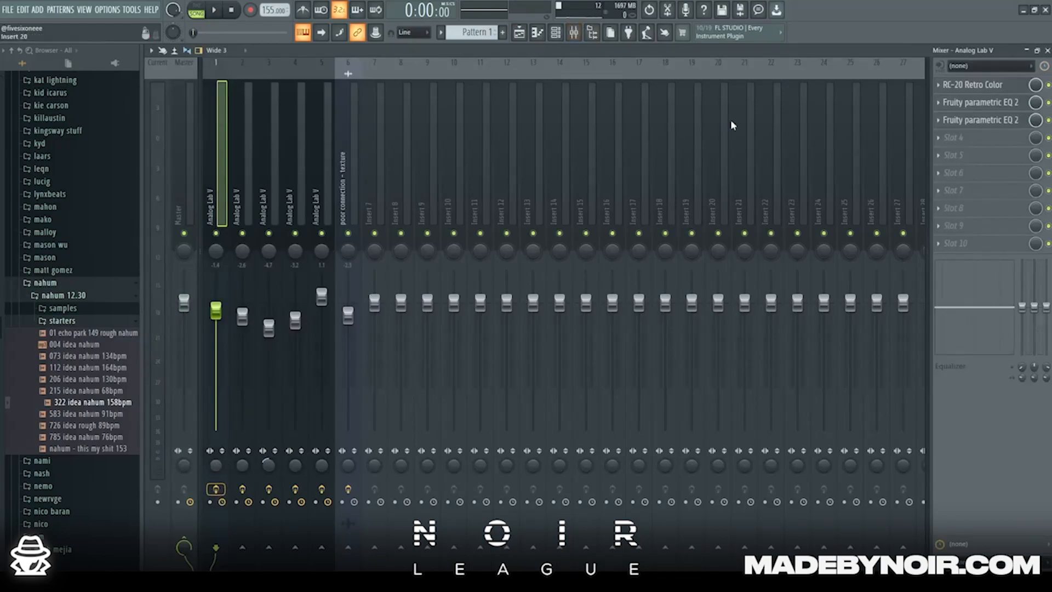
{"action": "left_click", "coordinate": [972, 84]}
{"action": "left_click_drag", "start_coordinate": [564, 151], "coordinate": [584, 141]}
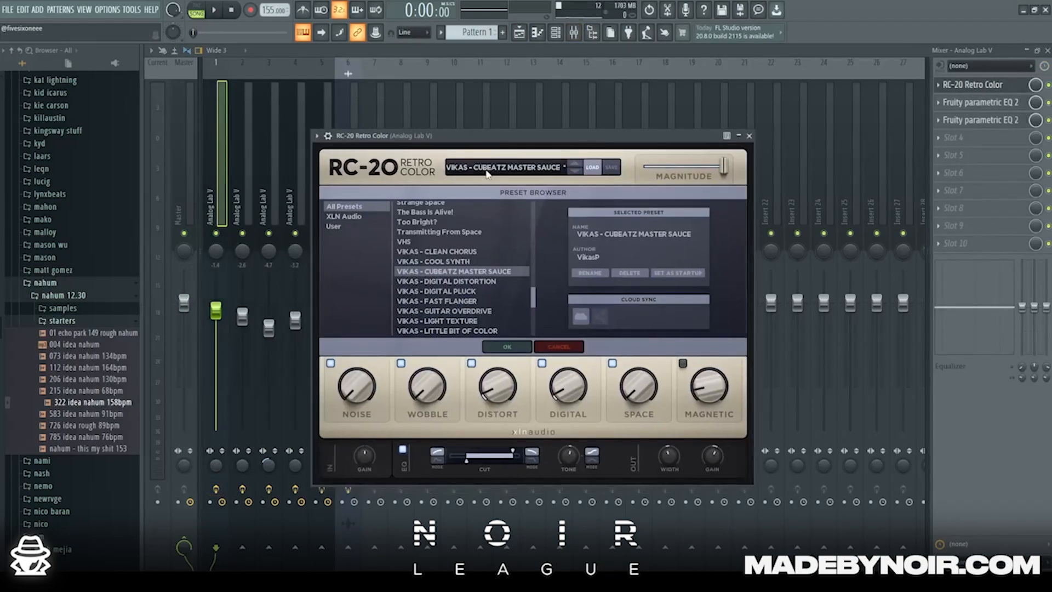
{"action": "scroll", "coordinate": [470, 276], "scroll_direction": "down", "scroll_amount": 1}
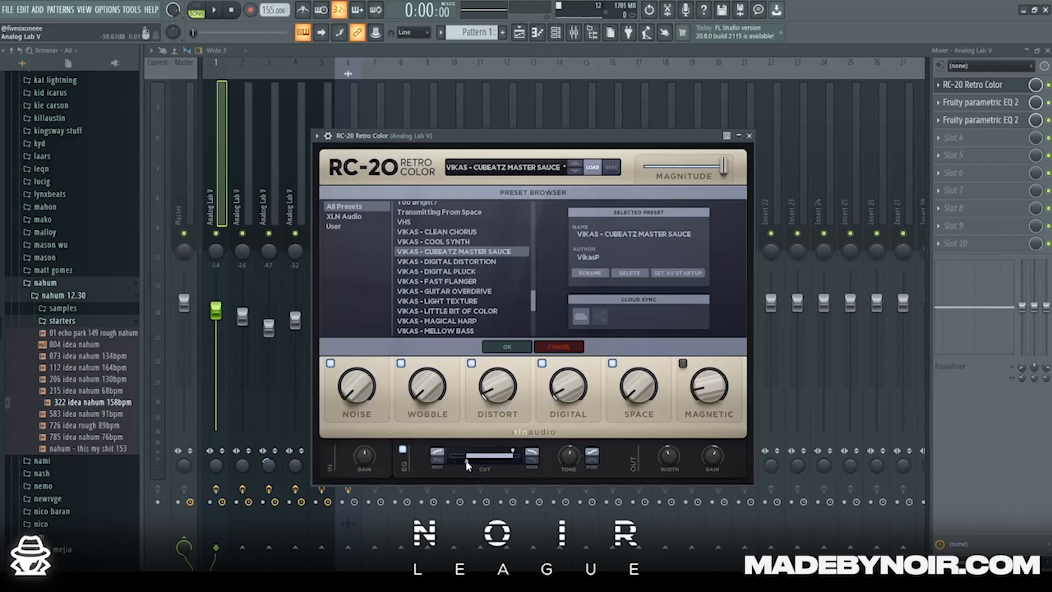
{"action": "left_click", "coordinate": [749, 135]}
Step: Examine the curves of both Fruity parametric EQ 2 effects on mixer insert 1
{"action": "left_click", "coordinate": [979, 103]}
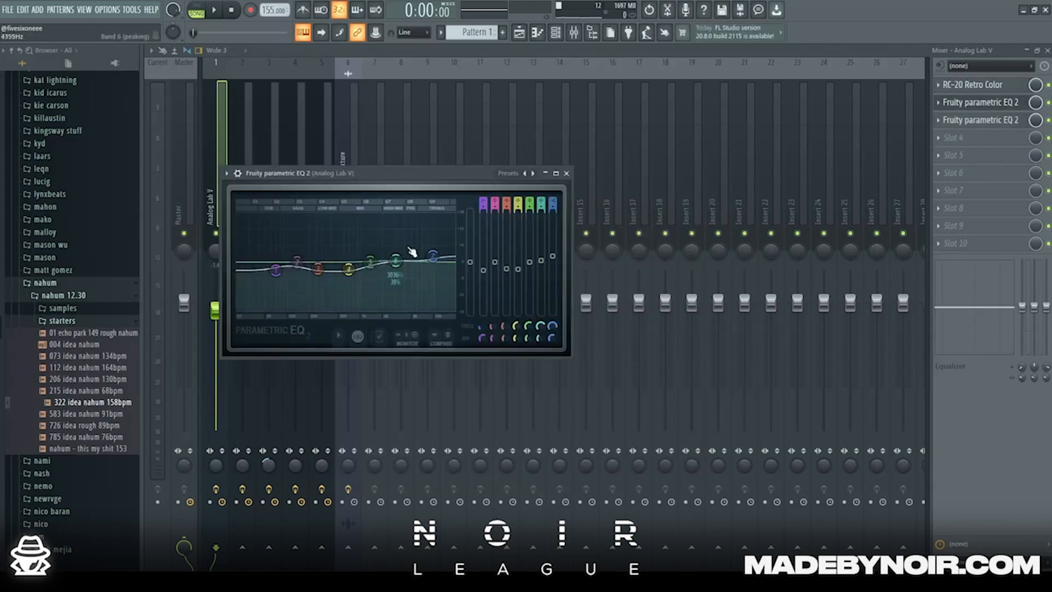
{"action": "left_click", "coordinate": [566, 173]}
{"action": "left_click", "coordinate": [984, 120]}
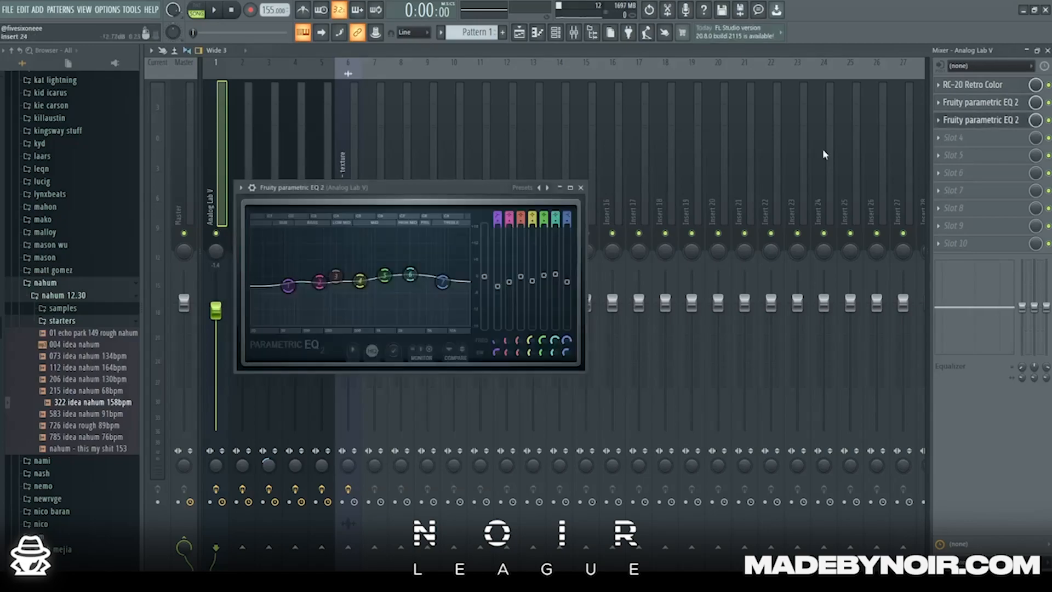
{"action": "left_click", "coordinate": [580, 185]}
Step: Return to the playlist and play back the soloed Track 1 melody from the start
{"action": "left_click", "coordinate": [519, 32]}
{"action": "left_click", "coordinate": [573, 32]}
{"action": "left_click", "coordinate": [518, 33]}
{"action": "key", "text": "space"}
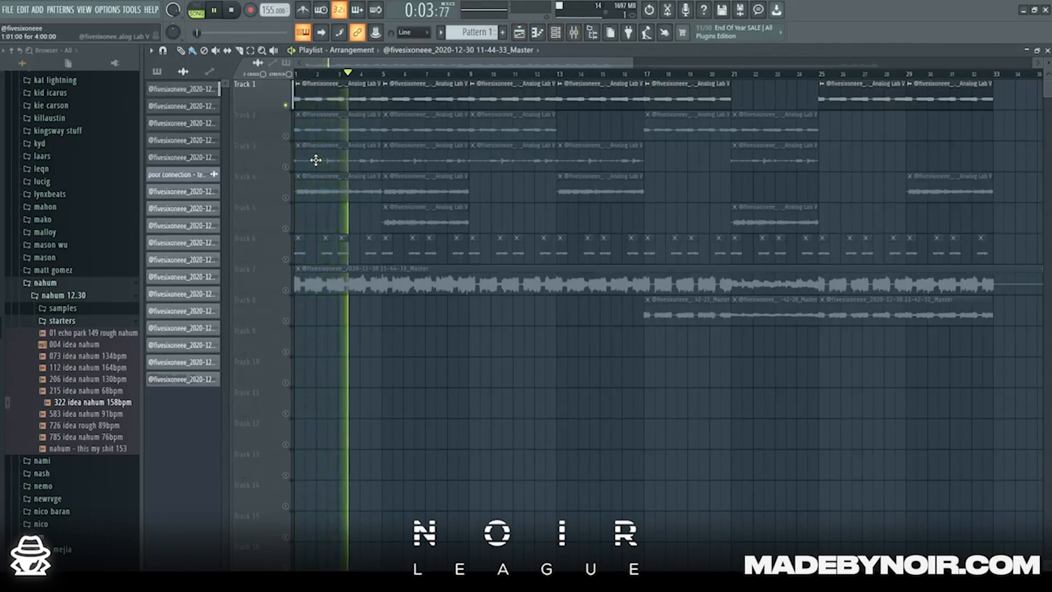
{"action": "key", "text": "space"}
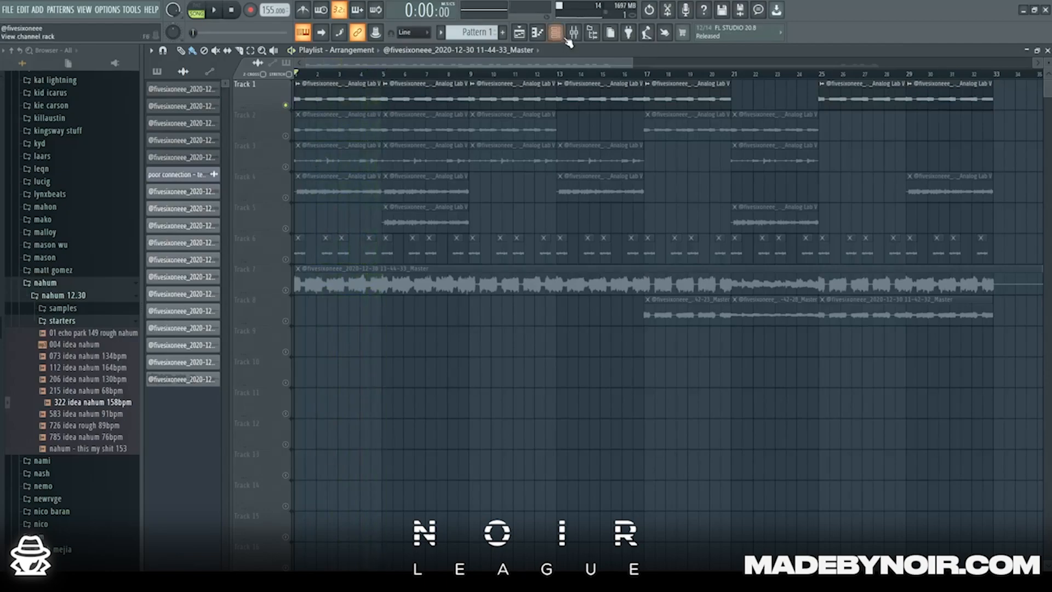
Step: Solo Track 2 in place of Track 1 in the playlist and play it back from the start
{"action": "left_click", "coordinate": [285, 105]}
{"action": "left_click", "coordinate": [286, 136]}
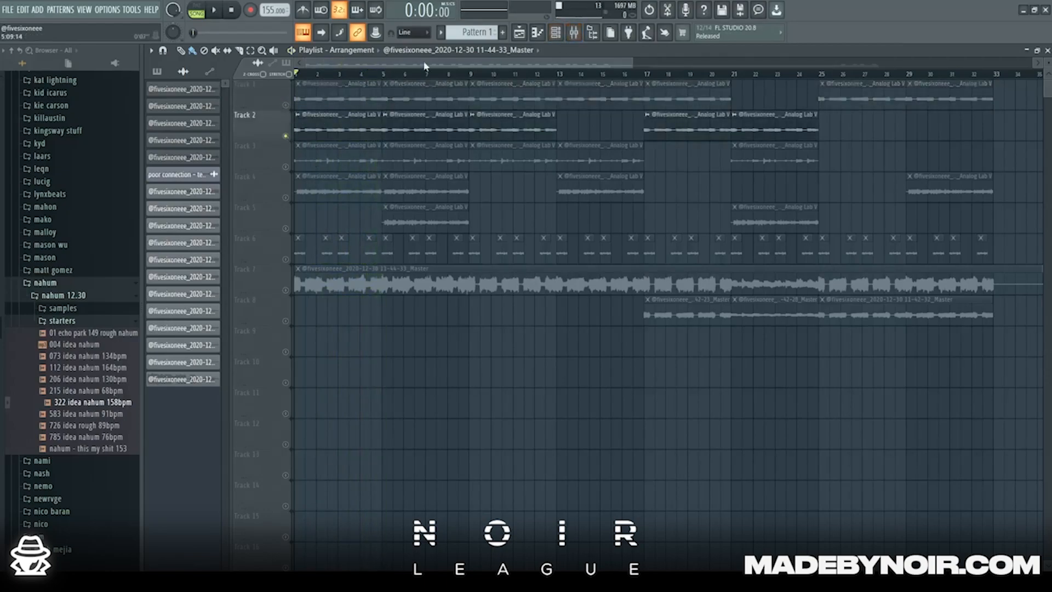
{"action": "left_click", "coordinate": [573, 33]}
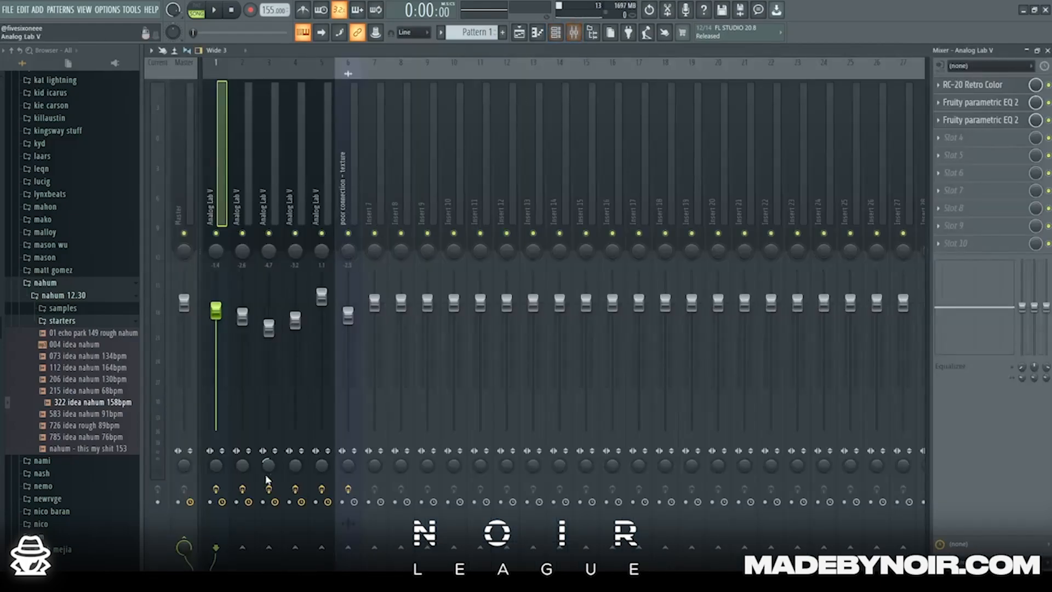
{"action": "left_click", "coordinate": [519, 32]}
{"action": "key", "text": "space"}
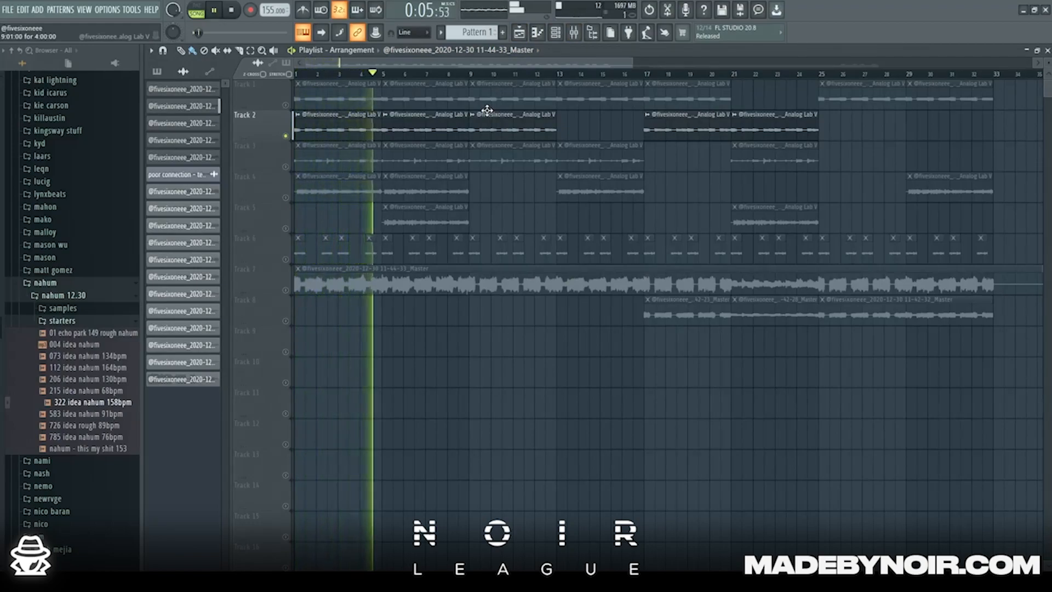
{"action": "key", "text": "space"}
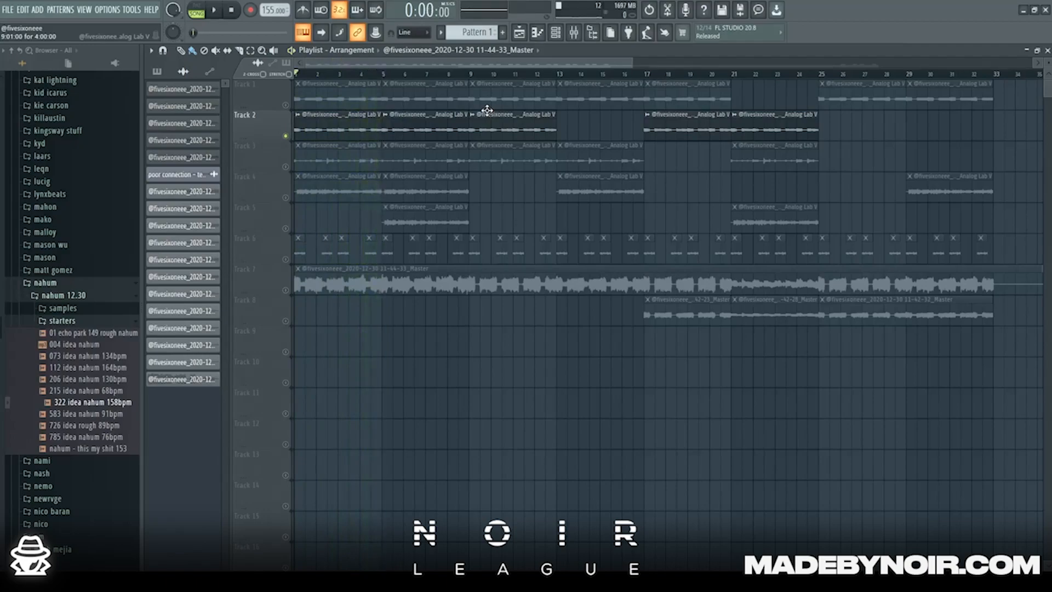
Step: Examine the Gross Beat and RC-20 Retro Color settings on mixer insert 2
{"action": "left_click", "coordinate": [573, 32]}
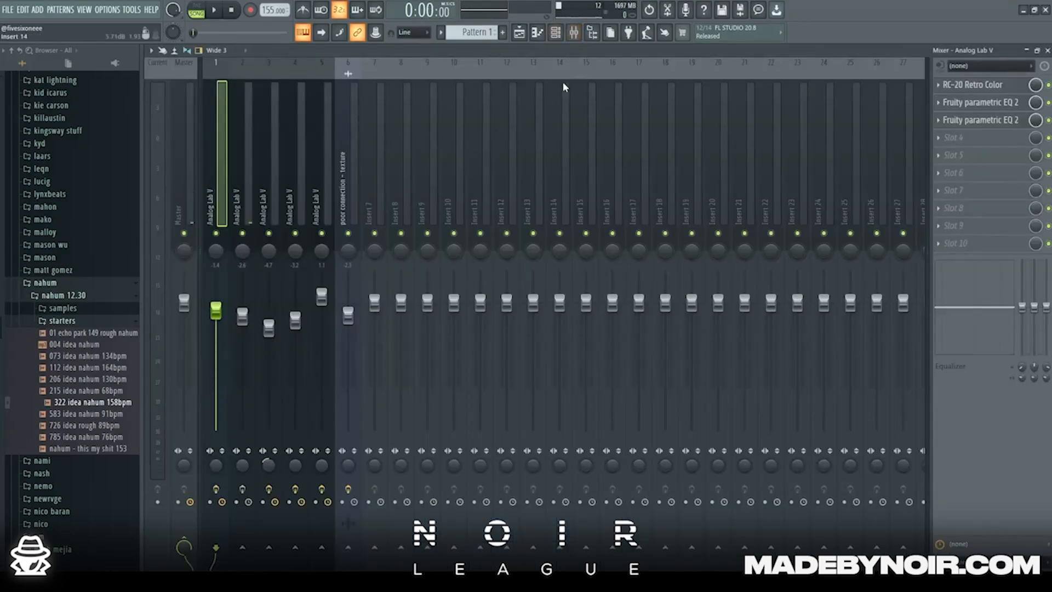
{"action": "left_click", "coordinate": [240, 191]}
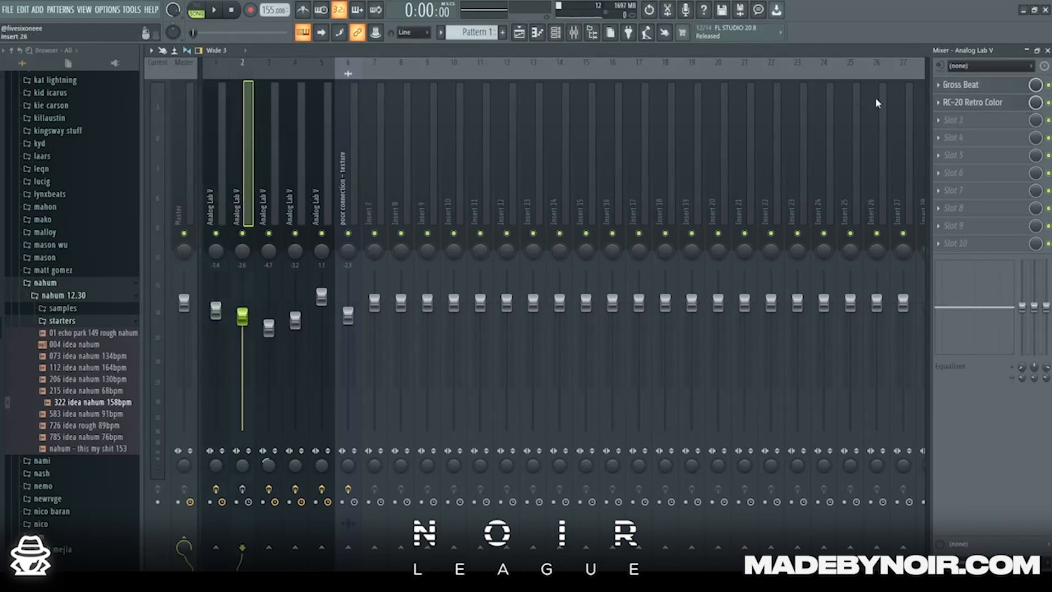
{"action": "left_click", "coordinate": [963, 84]}
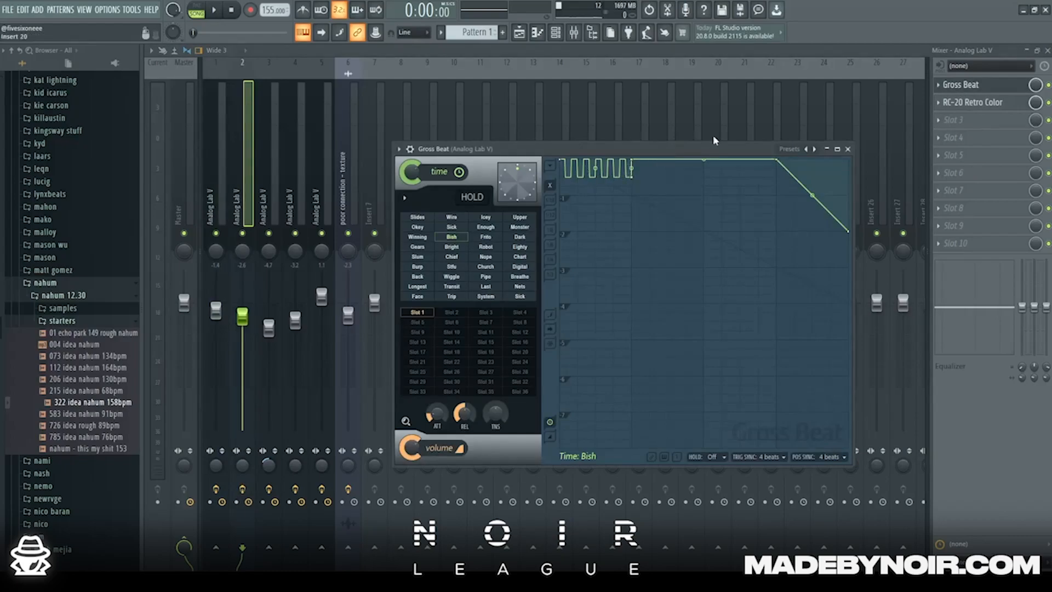
{"action": "left_click", "coordinate": [847, 149]}
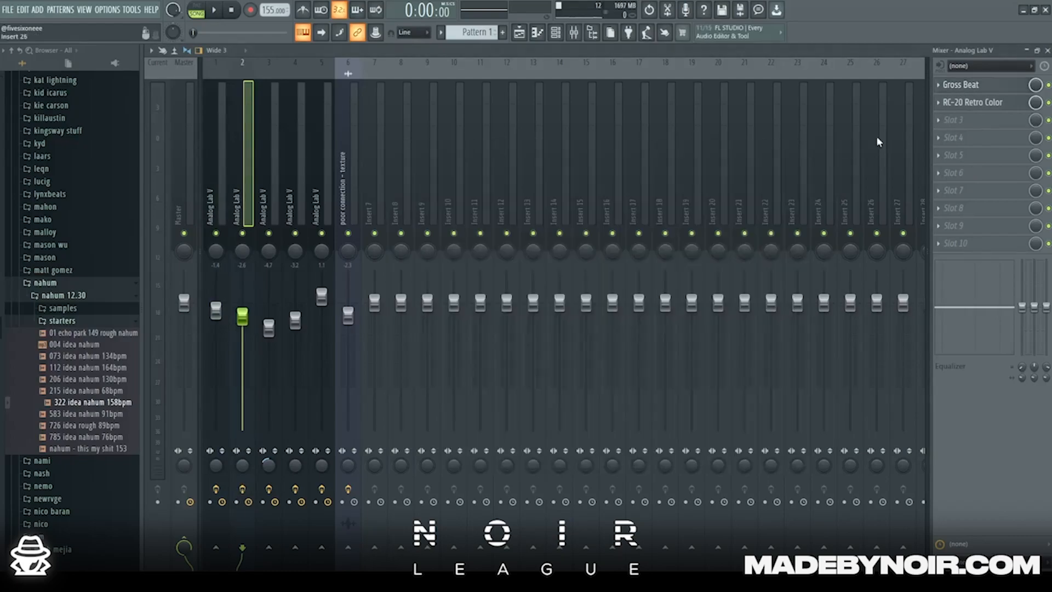
{"action": "left_click", "coordinate": [972, 102]}
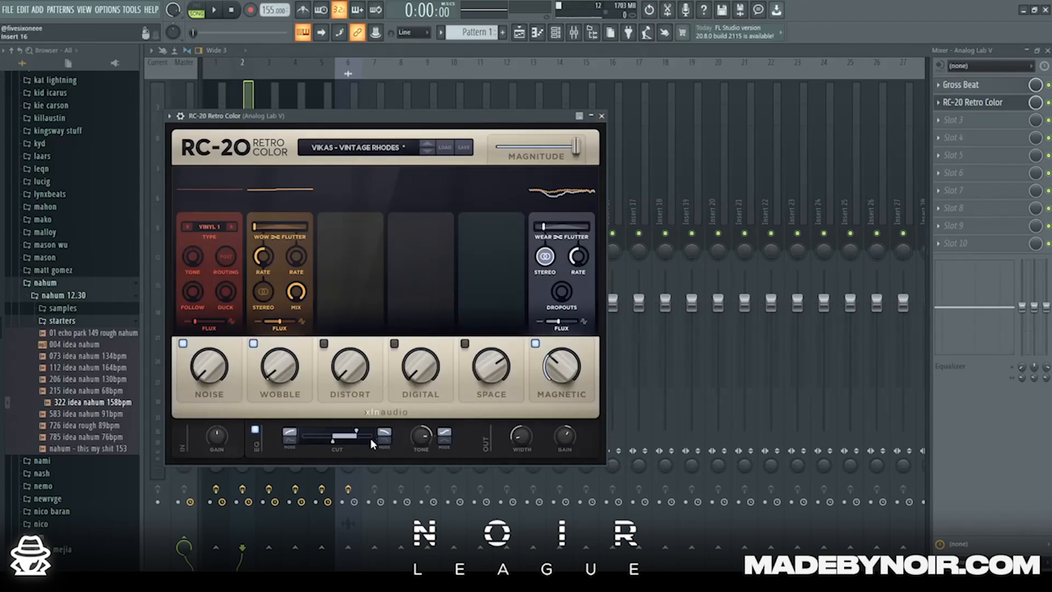
{"action": "left_click", "coordinate": [601, 116]}
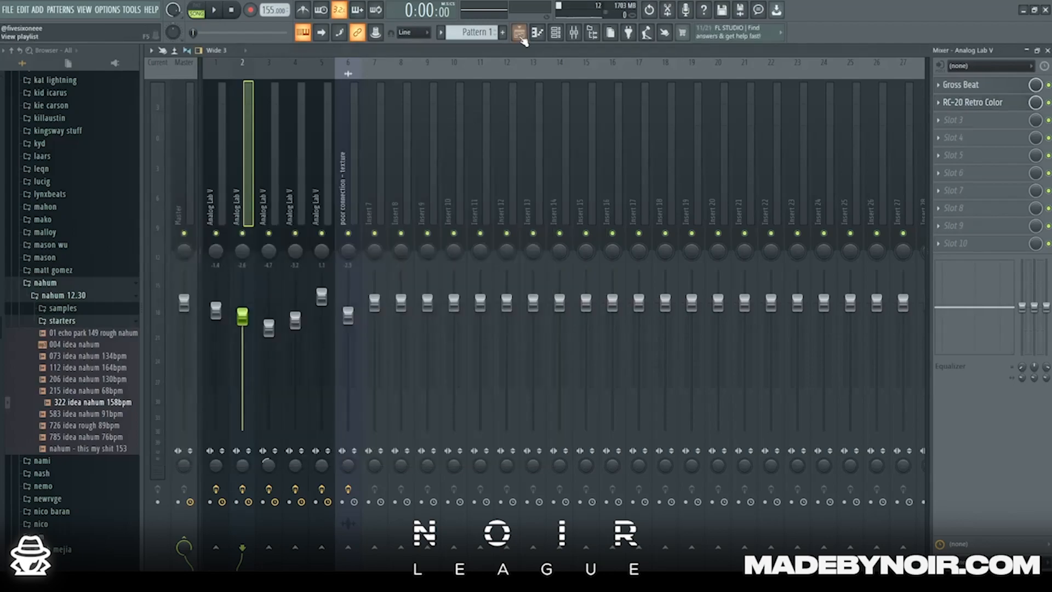
Step: Replay the soloed Track 2 in the playlist to hear it with its effects
{"action": "left_click", "coordinate": [518, 32]}
{"action": "key", "text": "space"}
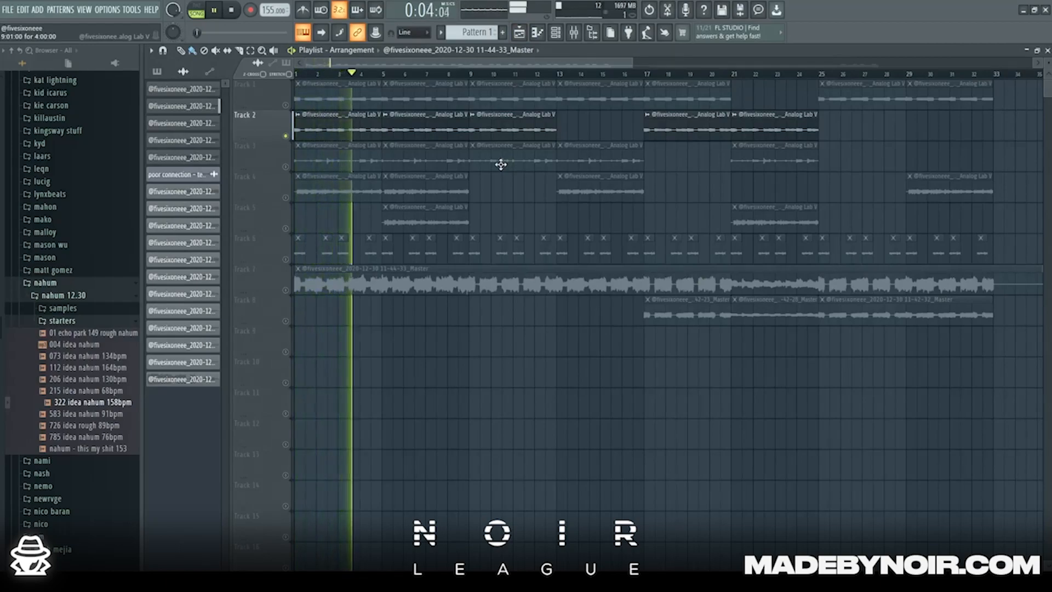
{"action": "key", "text": "space"}
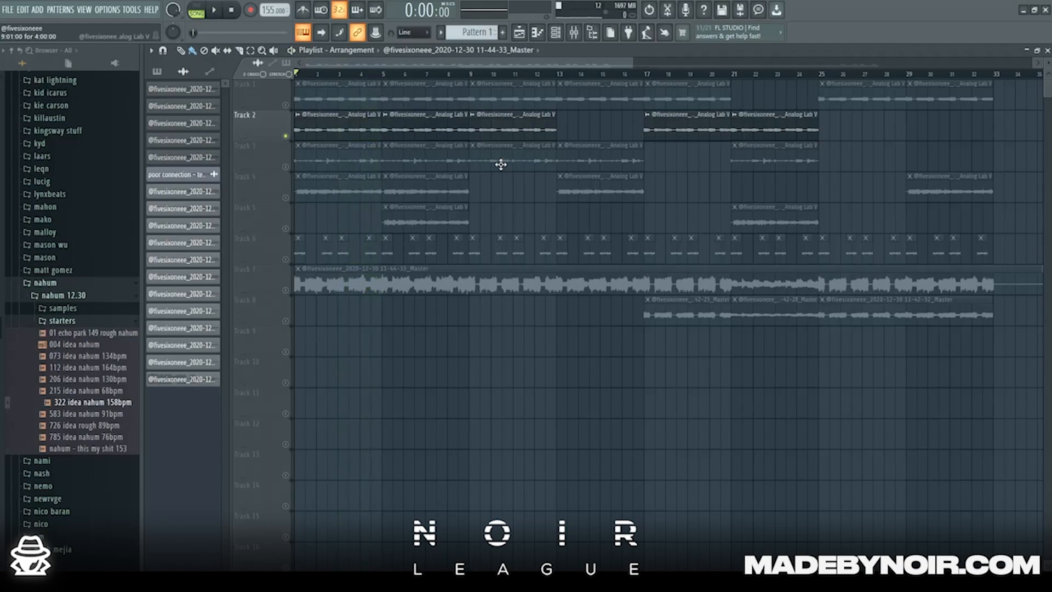
Step: Solo Track 3 in the playlist, select its mixer insert 3, and play the track back from the start
{"action": "left_click", "coordinate": [573, 32]}
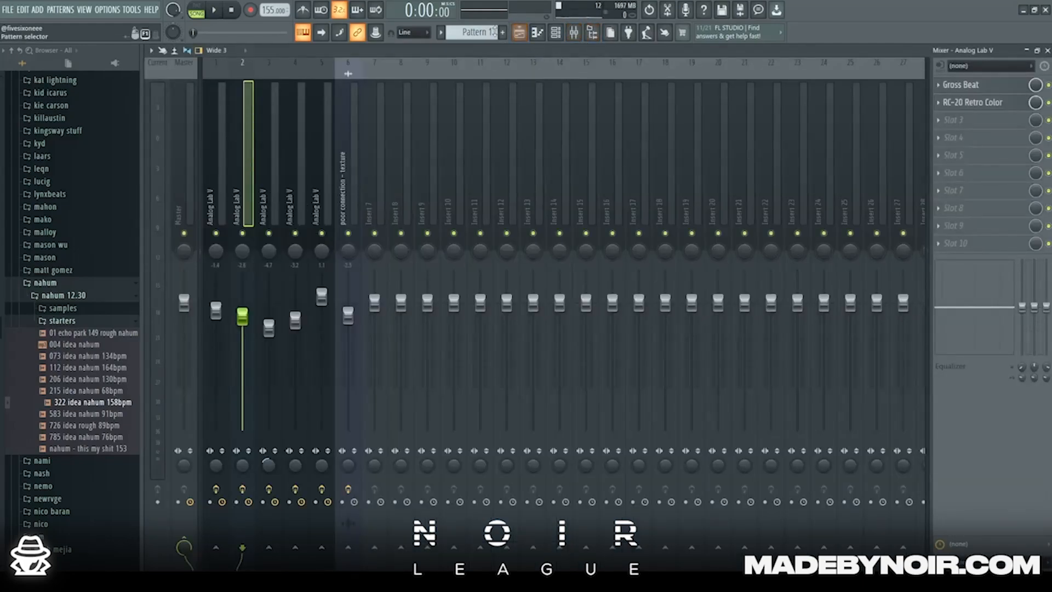
{"action": "left_click", "coordinate": [519, 32]}
{"action": "left_click", "coordinate": [288, 167]}
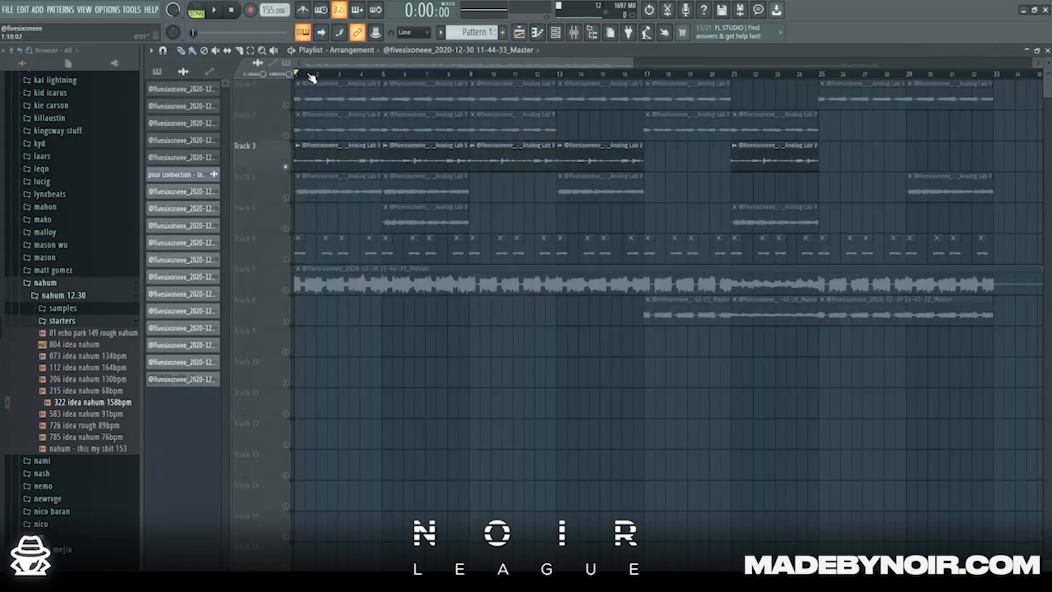
{"action": "left_click", "coordinate": [573, 32]}
{"action": "left_click", "coordinate": [266, 344]}
{"action": "left_click", "coordinate": [519, 32]}
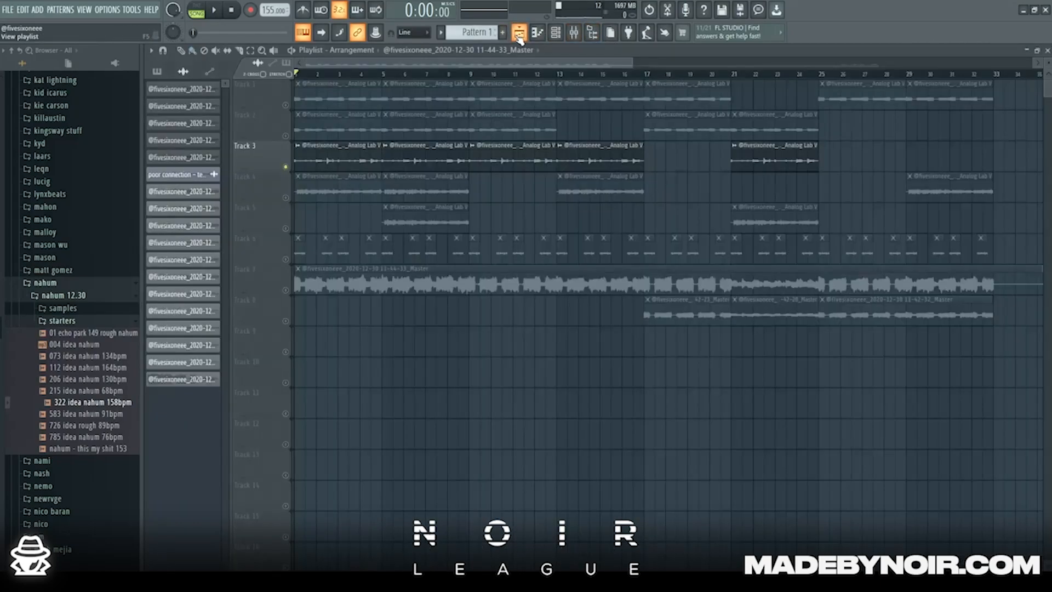
{"action": "key", "text": "space"}
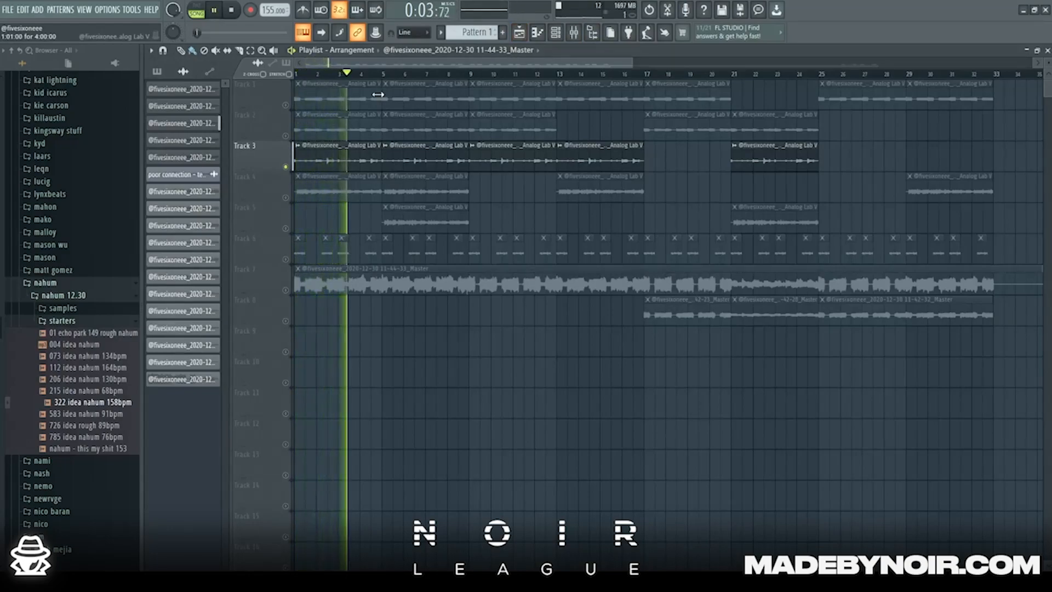
{"action": "key", "text": "space"}
Step: Save the project and open Gross Beat on mixer insert 3
{"action": "left_click", "coordinate": [582, 32]}
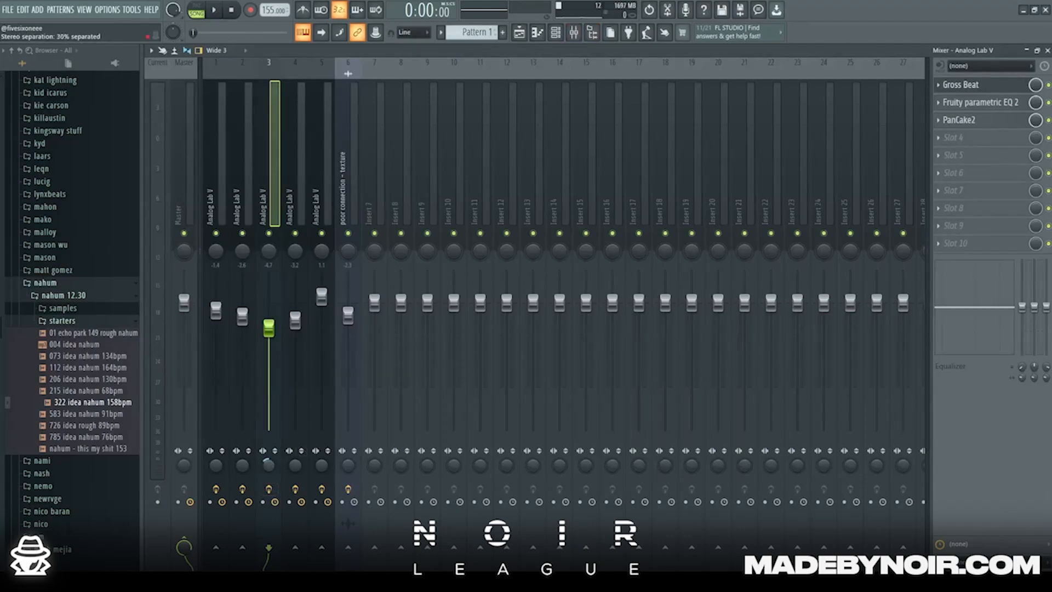
{"action": "key", "text": "ctrl+s"}
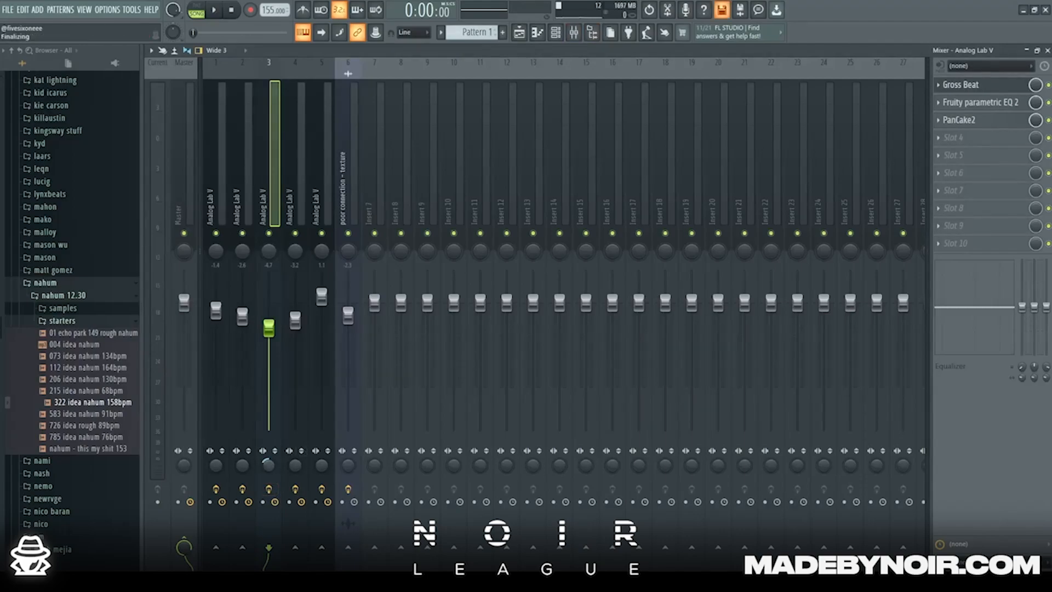
{"action": "left_click", "coordinate": [960, 85]}
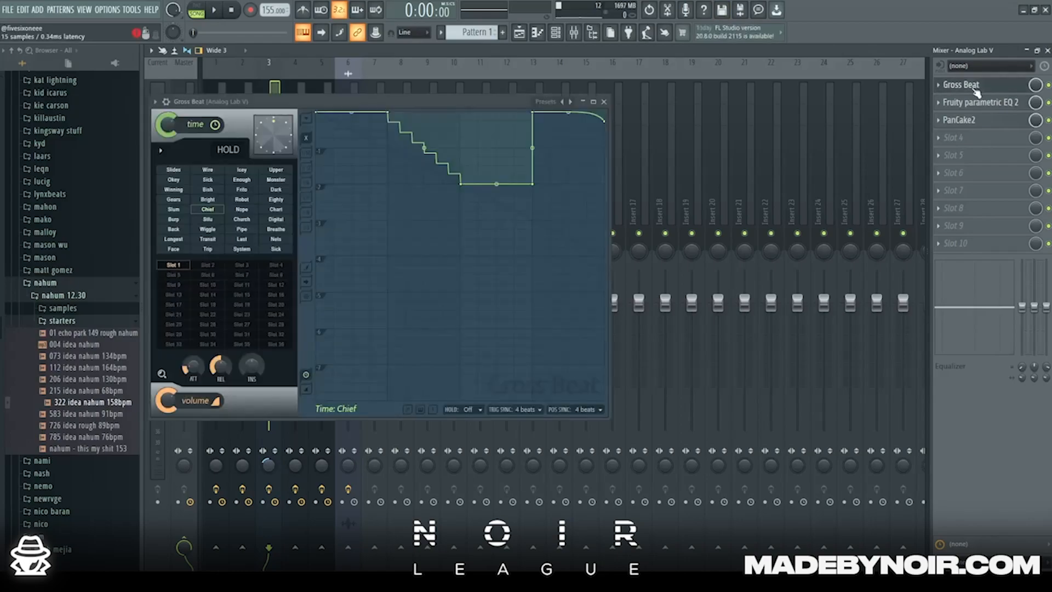
Step: Examine the Gross Beat, Fruity parametric EQ 2 and PanCake2 settings on mixer insert 3
{"action": "left_click_drag", "start_coordinate": [406, 107], "coordinate": [426, 107]}
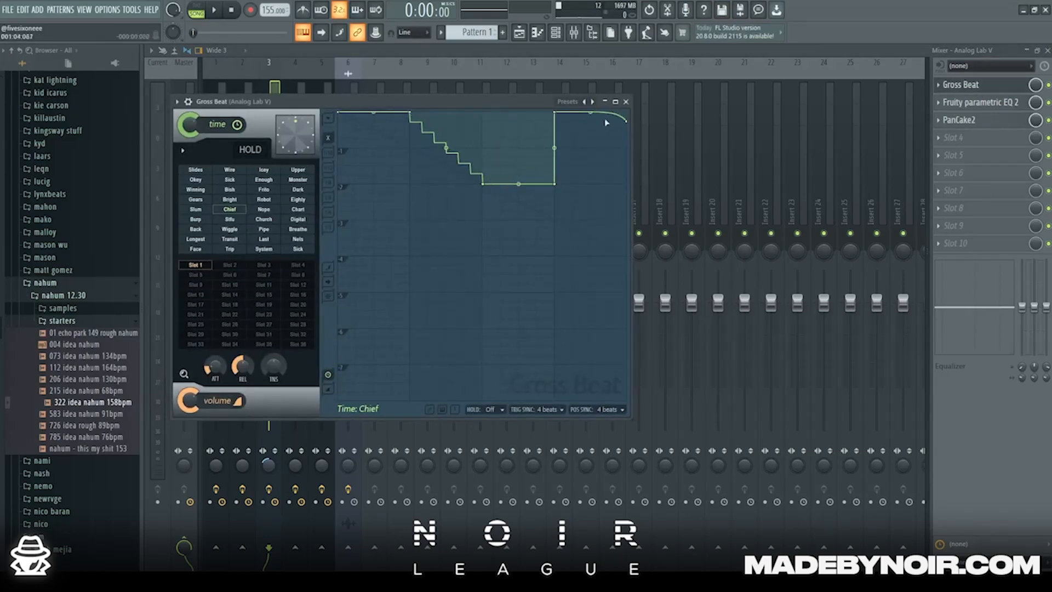
{"action": "left_click", "coordinate": [626, 102]}
{"action": "left_click", "coordinate": [977, 102]}
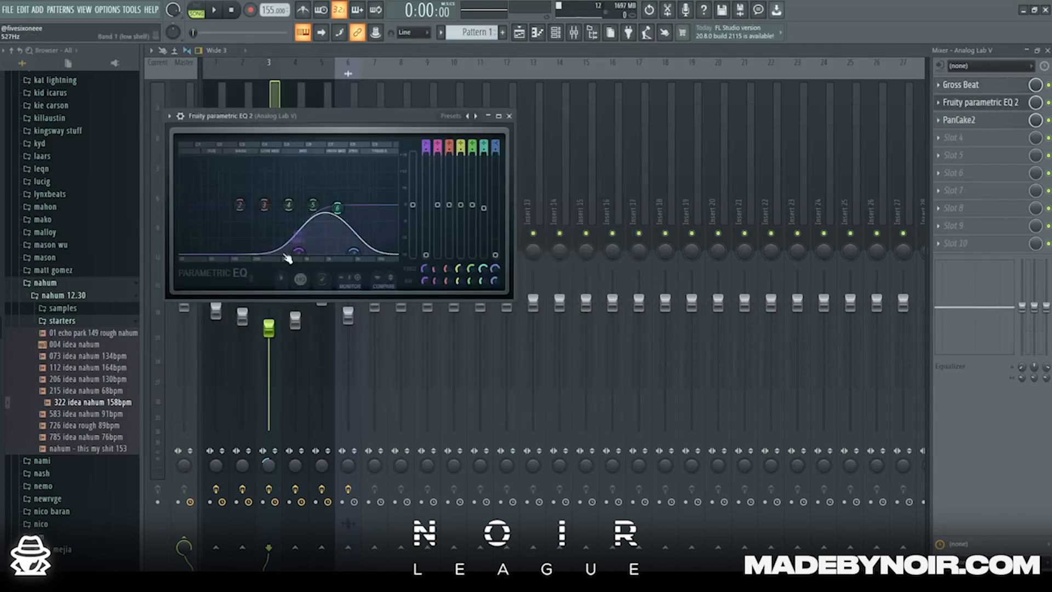
{"action": "left_click", "coordinate": [509, 115]}
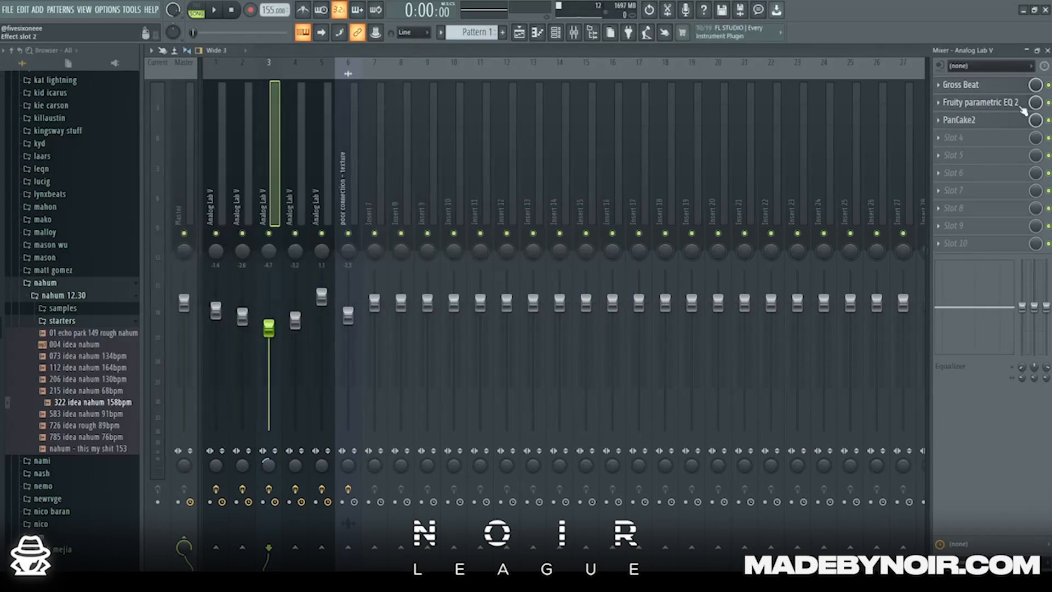
{"action": "left_click", "coordinate": [958, 120]}
{"action": "left_click_drag", "start_coordinate": [424, 130], "coordinate": [442, 130]}
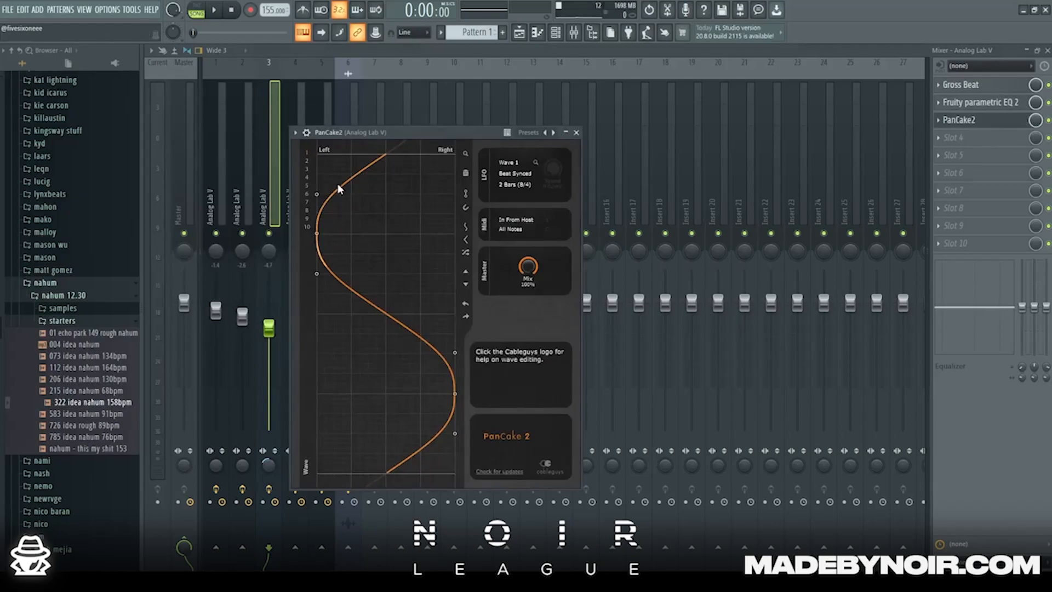
{"action": "left_click", "coordinate": [576, 132]}
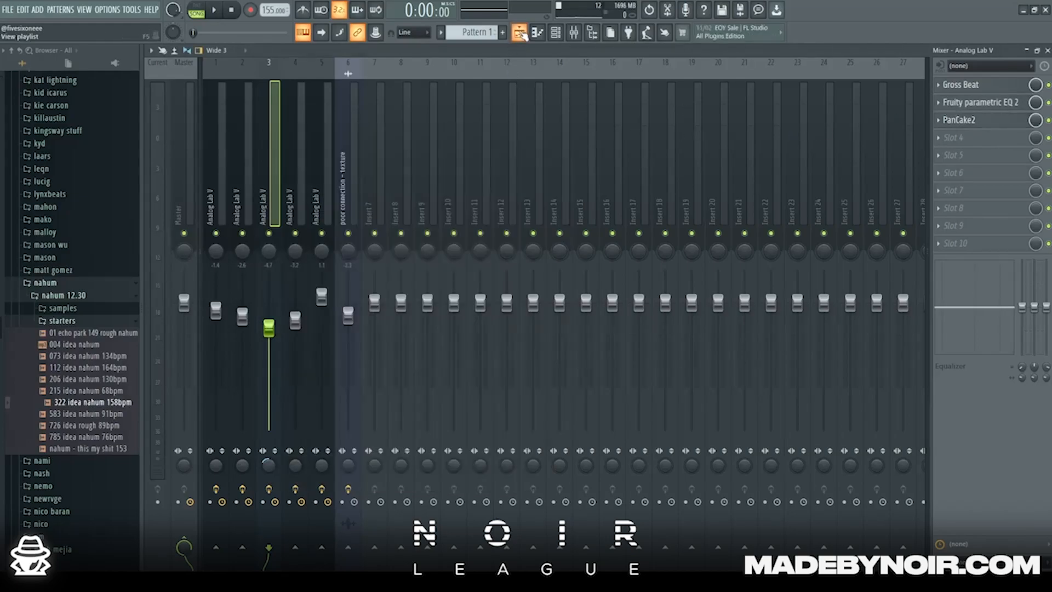
Step: Replay the soloed Track 3 in the playlist from the start to hear it with its effects
{"action": "left_click", "coordinate": [519, 33]}
{"action": "key", "text": "space"}
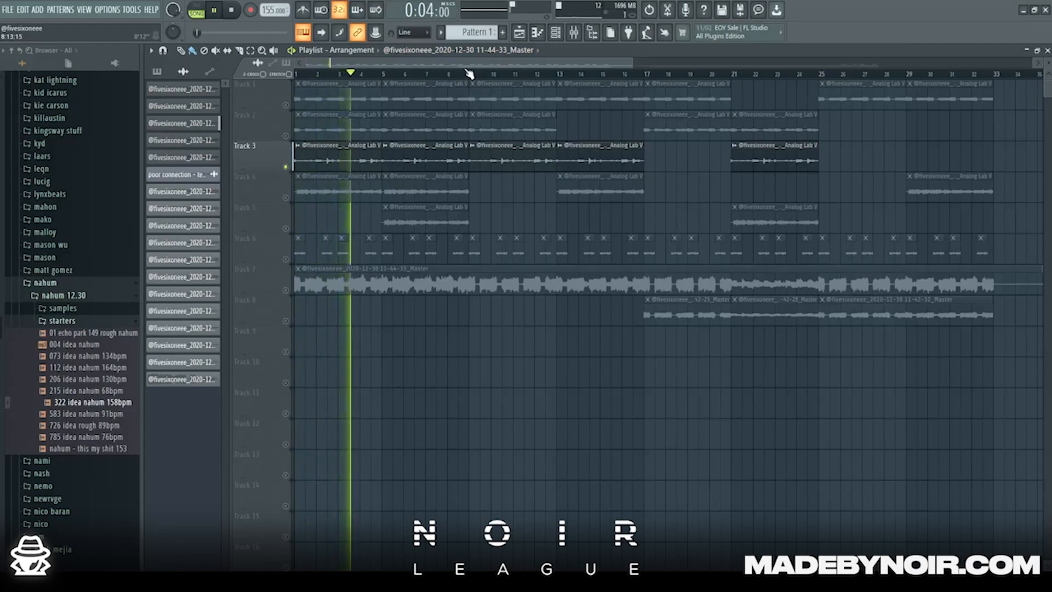
{"action": "key", "text": "space"}
Step: Unmute Tracks 1 and 2 alongside Track 3 and play the three tracks together from the start
{"action": "left_click", "coordinate": [285, 136]}
{"action": "left_click", "coordinate": [285, 106]}
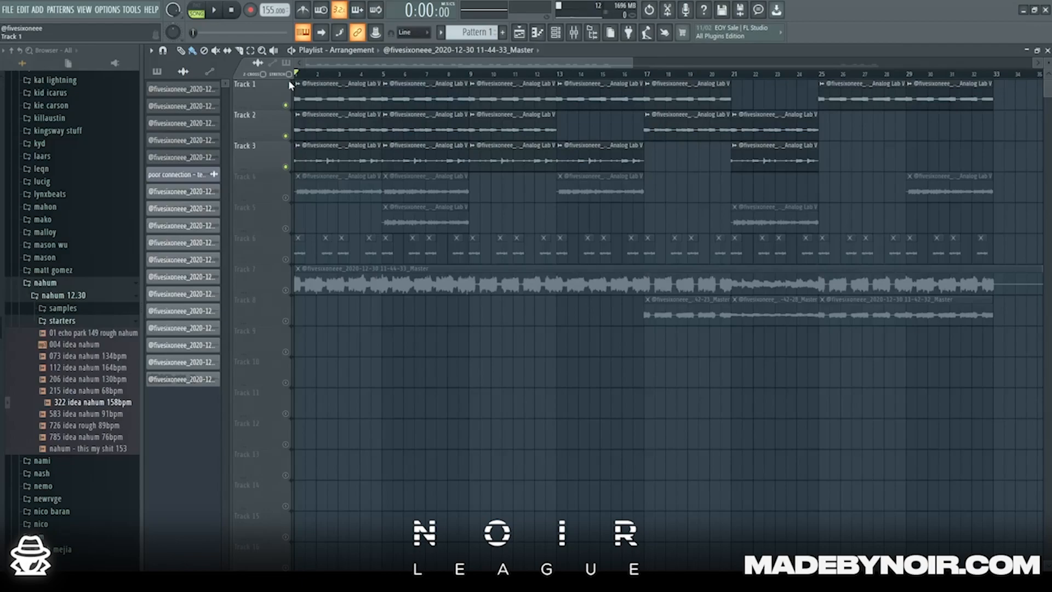
{"action": "key", "text": "space"}
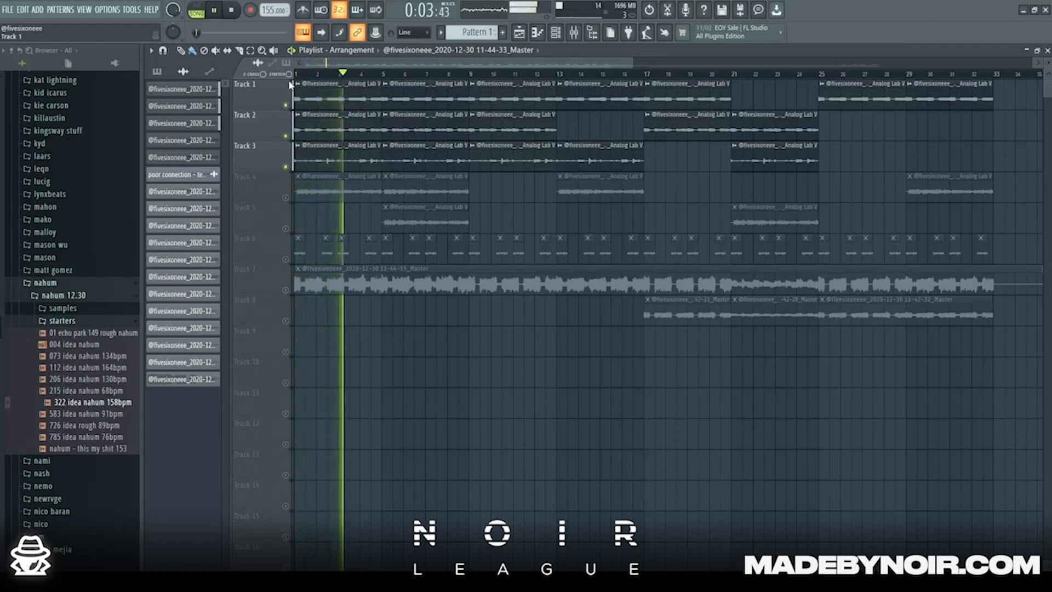
{"action": "key", "text": "space"}
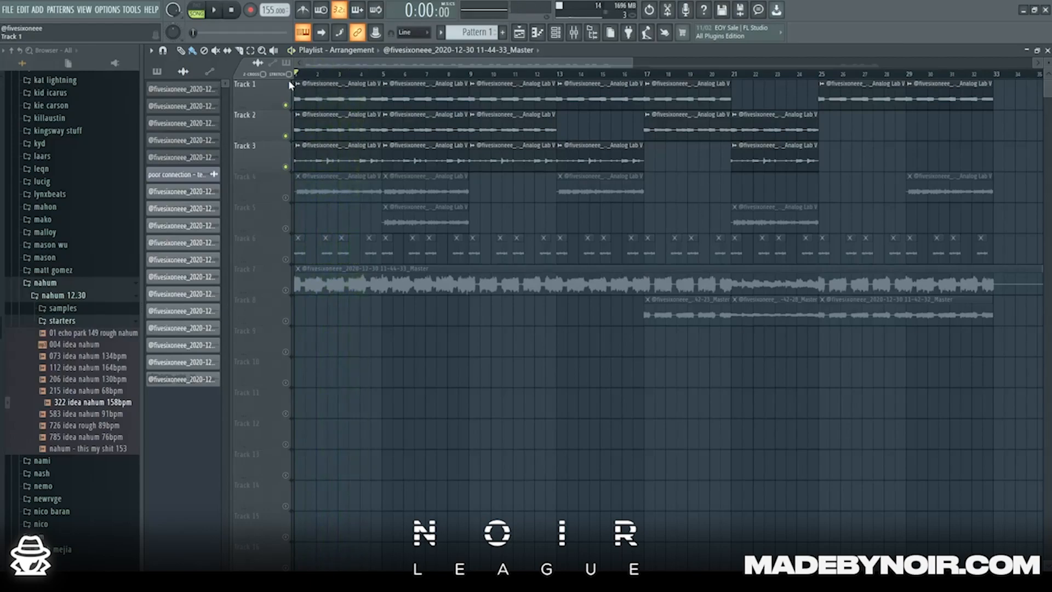
Step: Solo Track 4 in the playlist and bring up its mixer insert 4
{"action": "left_click", "coordinate": [573, 32]}
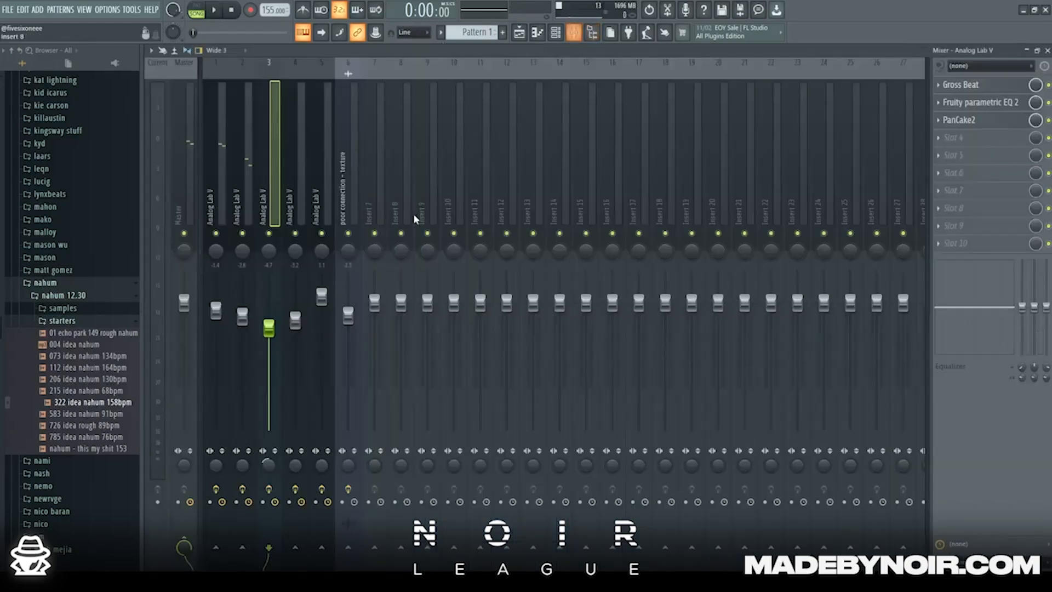
{"action": "left_click", "coordinate": [288, 208]}
{"action": "left_click", "coordinate": [519, 32]}
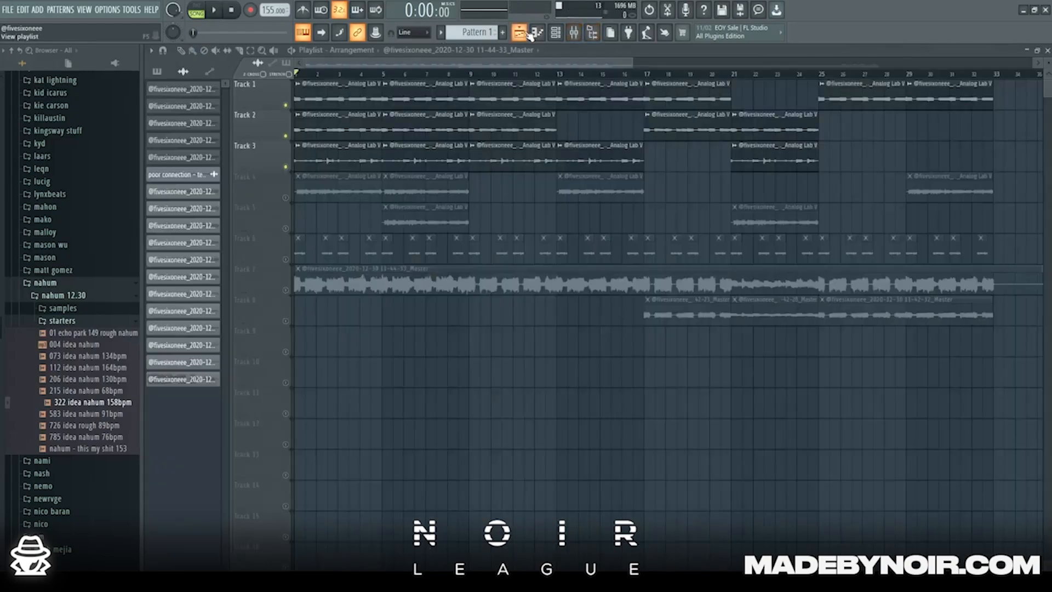
{"action": "right_click", "coordinate": [285, 197]}
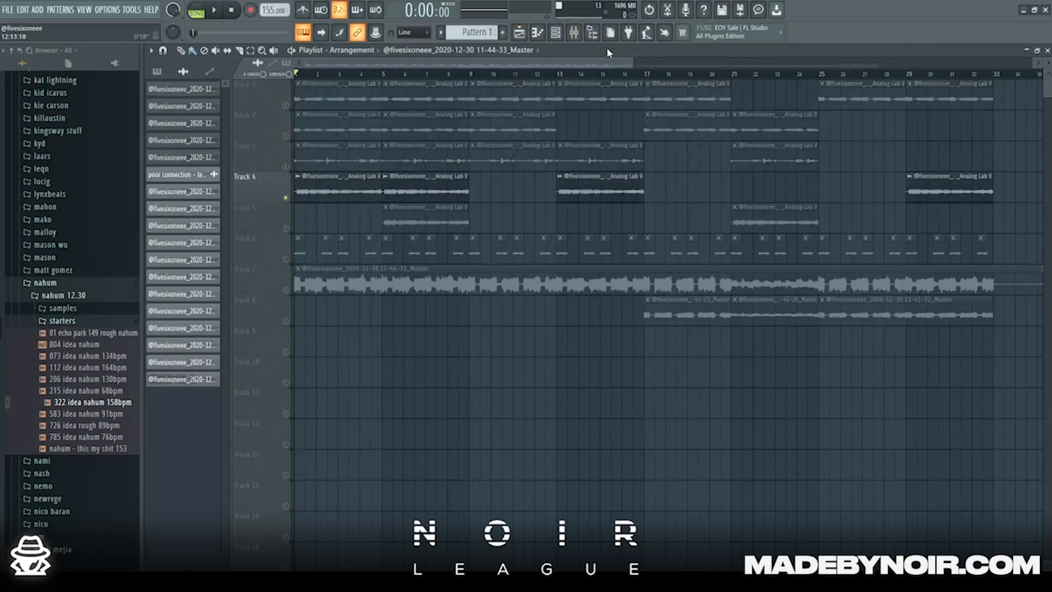
{"action": "left_click", "coordinate": [573, 32]}
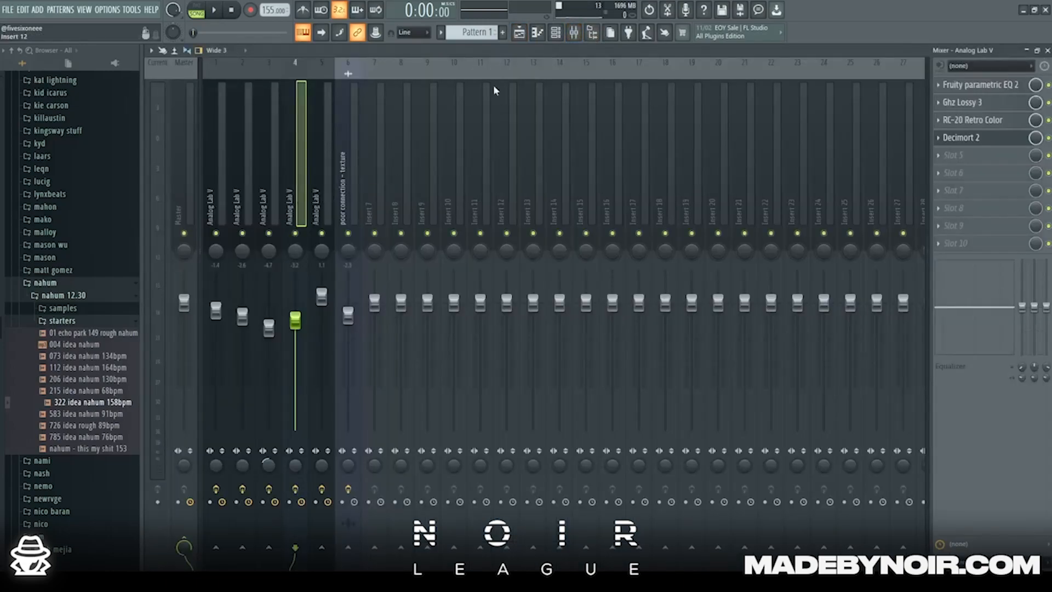
Step: Examine the HyperSlop preset in the first Analog Lab V channel and its melody notes in the piano roll
{"action": "left_click", "coordinate": [555, 32]}
{"action": "left_click", "coordinate": [257, 83]}
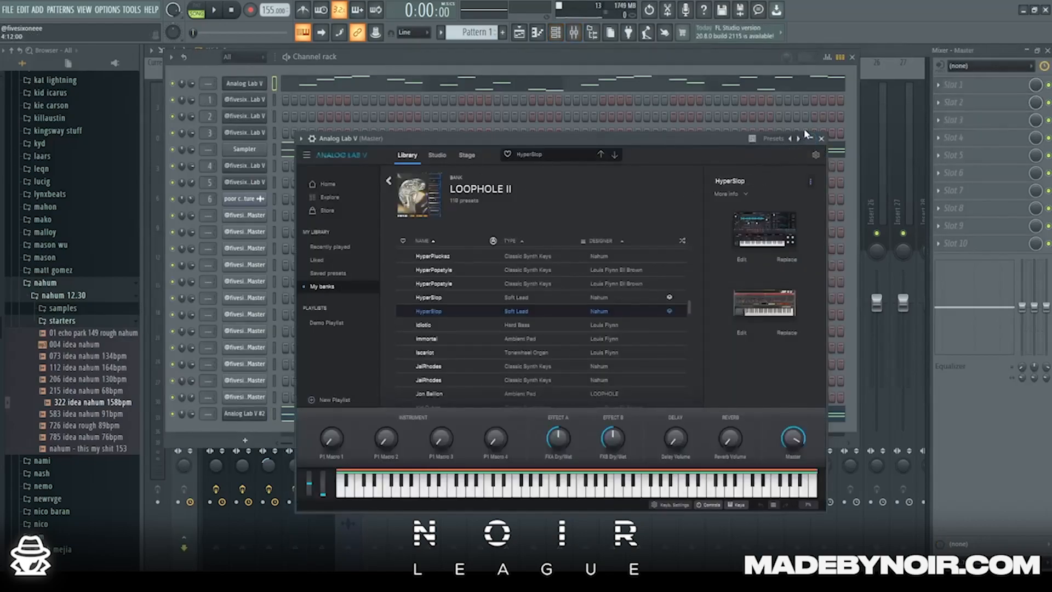
{"action": "left_click", "coordinate": [822, 138]}
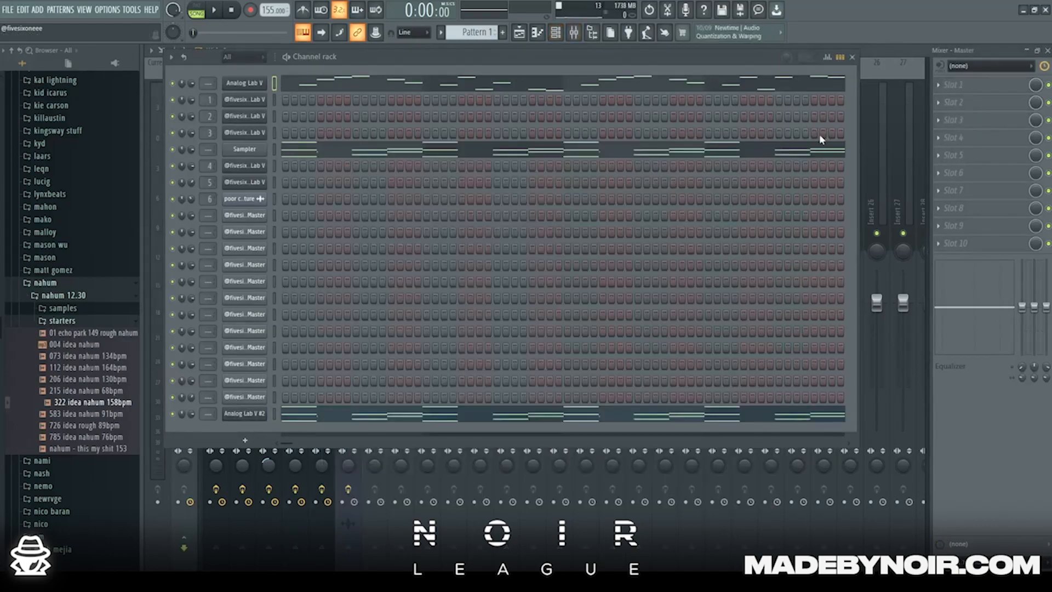
{"action": "left_click", "coordinate": [363, 84]}
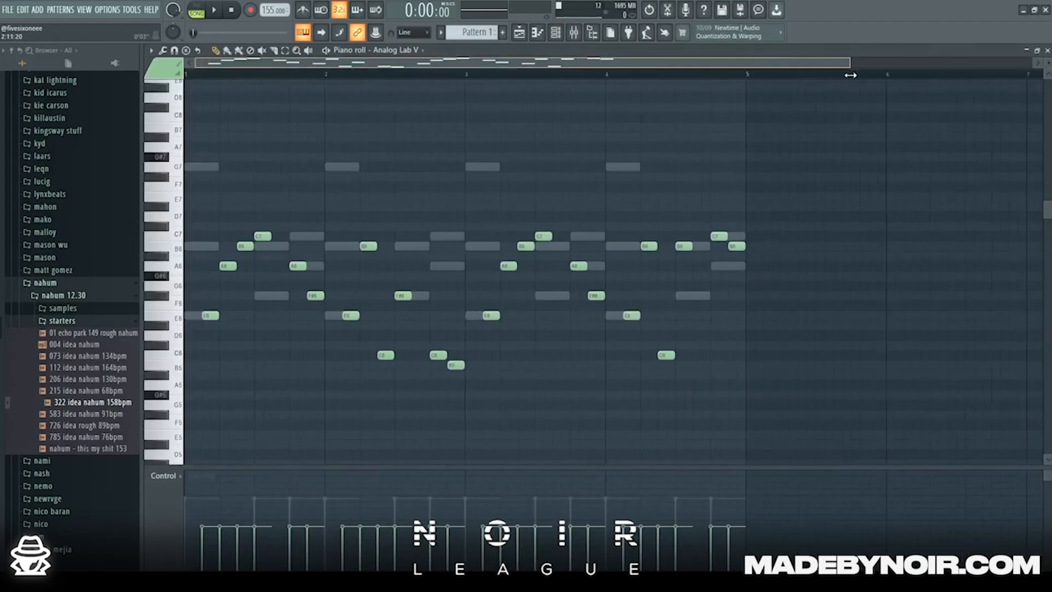
Step: Bypass the effects on mixer insert 4 and play the soloed Track 4 dry from the start
{"action": "left_click", "coordinate": [554, 33]}
{"action": "left_click", "coordinate": [573, 32]}
{"action": "left_click", "coordinate": [295, 465]}
{"action": "left_click", "coordinate": [519, 33]}
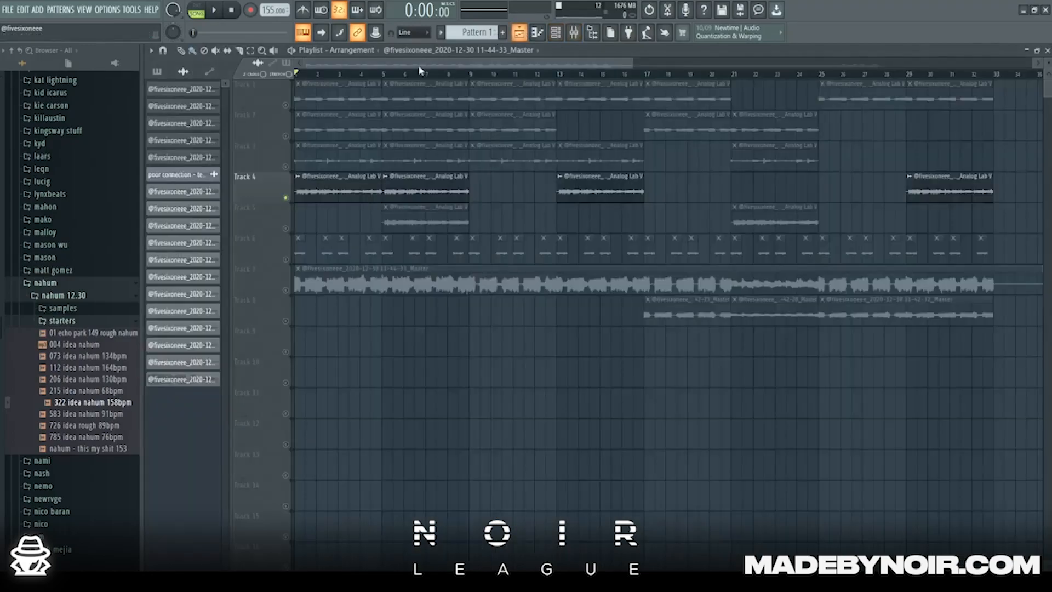
{"action": "key", "text": "space"}
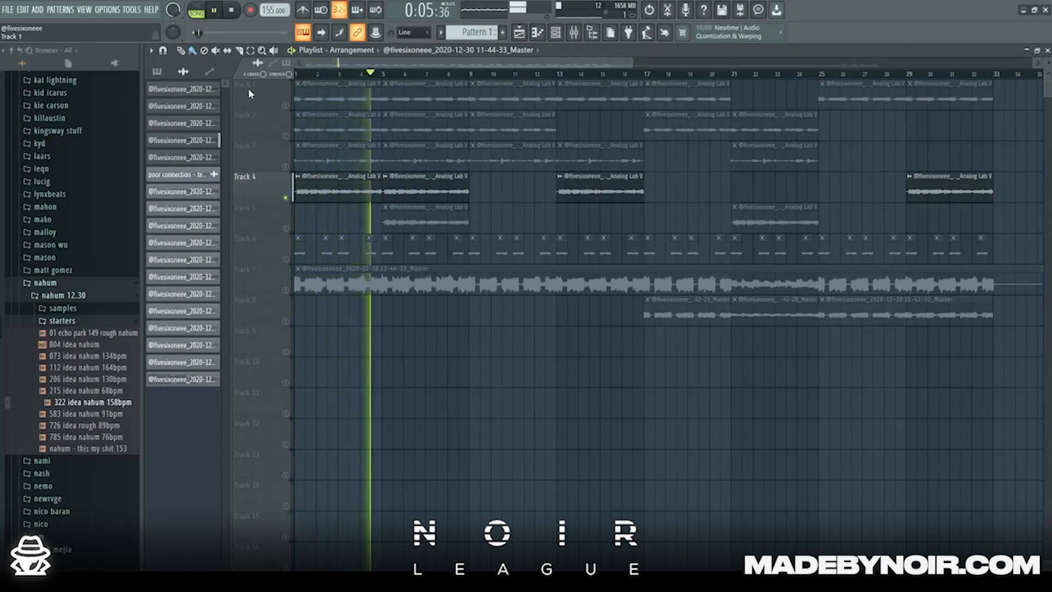
{"action": "key", "text": "space"}
Step: Re-enable the effects on mixer insert 4 and examine its Fruity parametric EQ 2
{"action": "key", "text": "F9"}
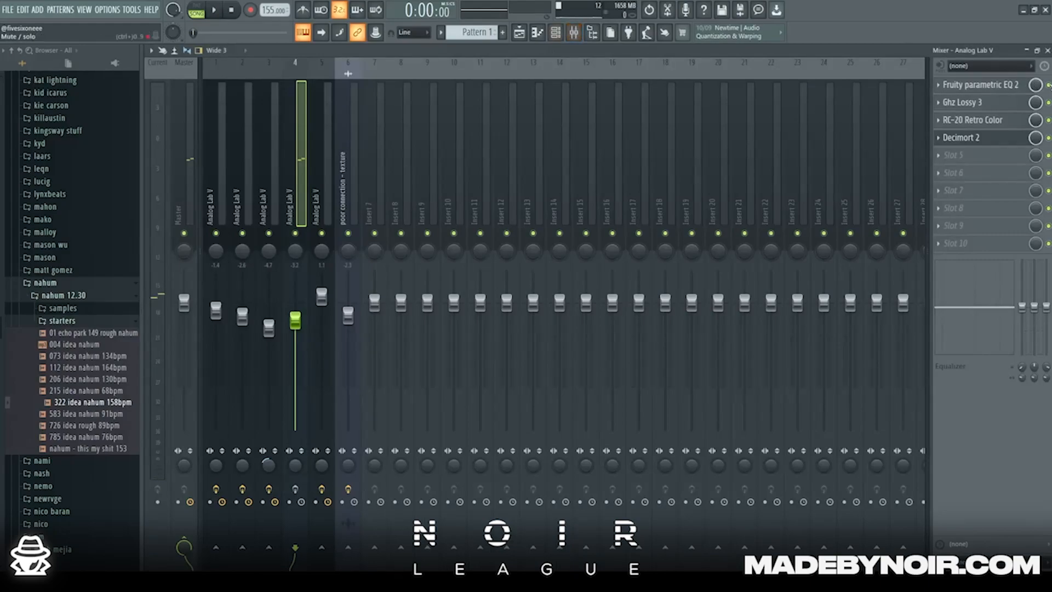
{"action": "left_click", "coordinate": [295, 488]}
{"action": "left_click", "coordinate": [1013, 88]}
{"action": "left_click", "coordinate": [514, 246]}
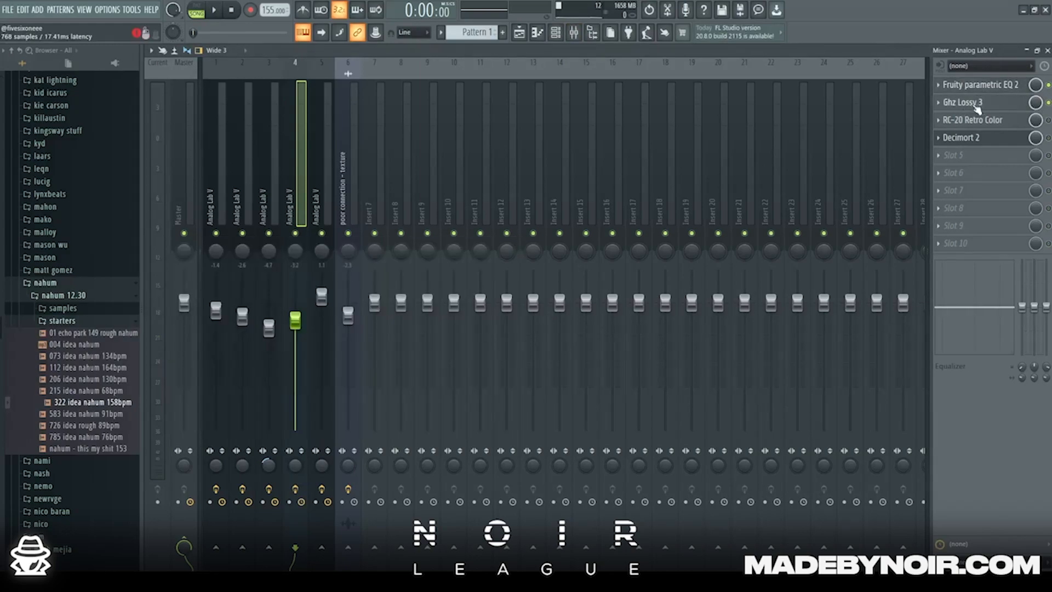
Step: Examine the Ghz Lossy 3 and RC-20 Retro Color settings on mixer insert 4
{"action": "left_click", "coordinate": [969, 102]}
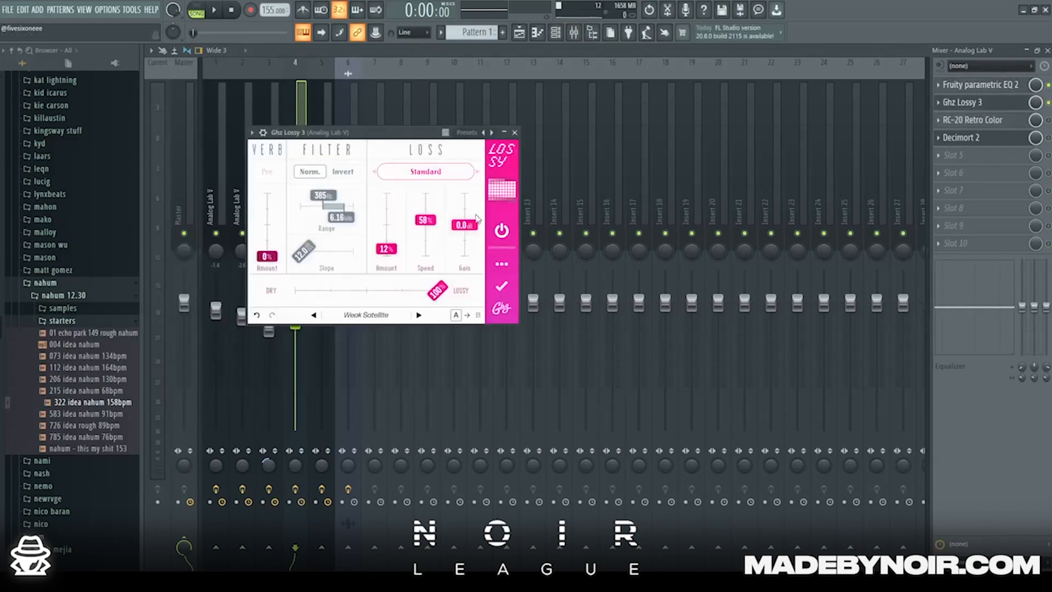
{"action": "left_click", "coordinate": [515, 133]}
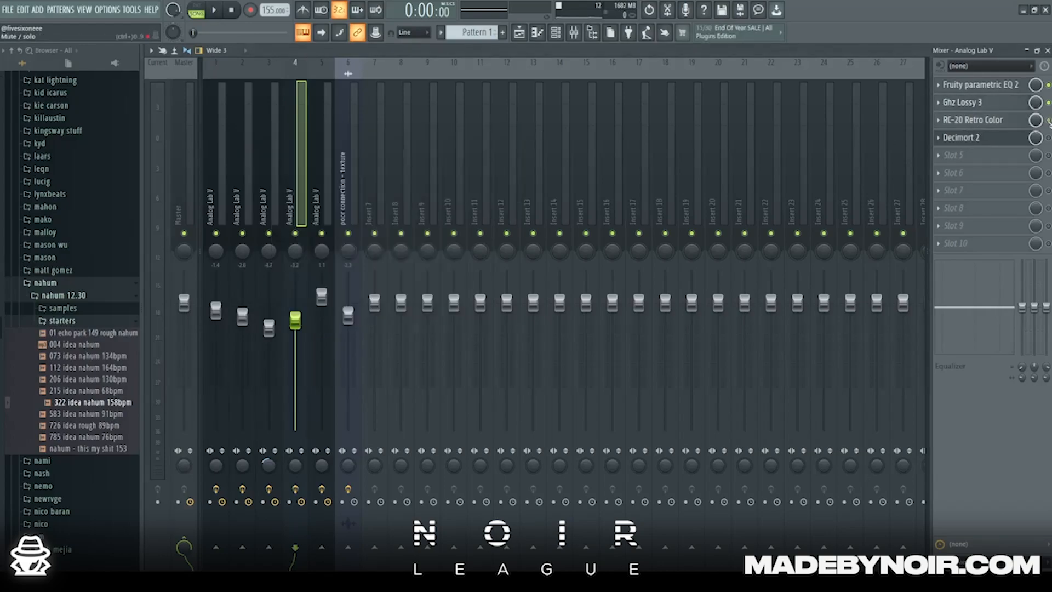
{"action": "left_click", "coordinate": [977, 120]}
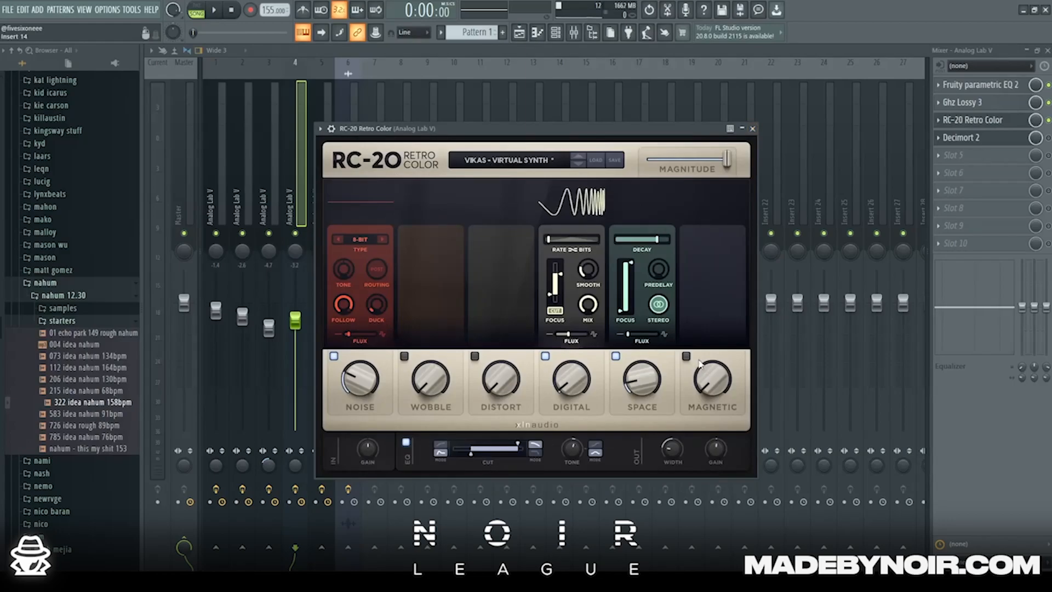
{"action": "left_click", "coordinate": [752, 128]}
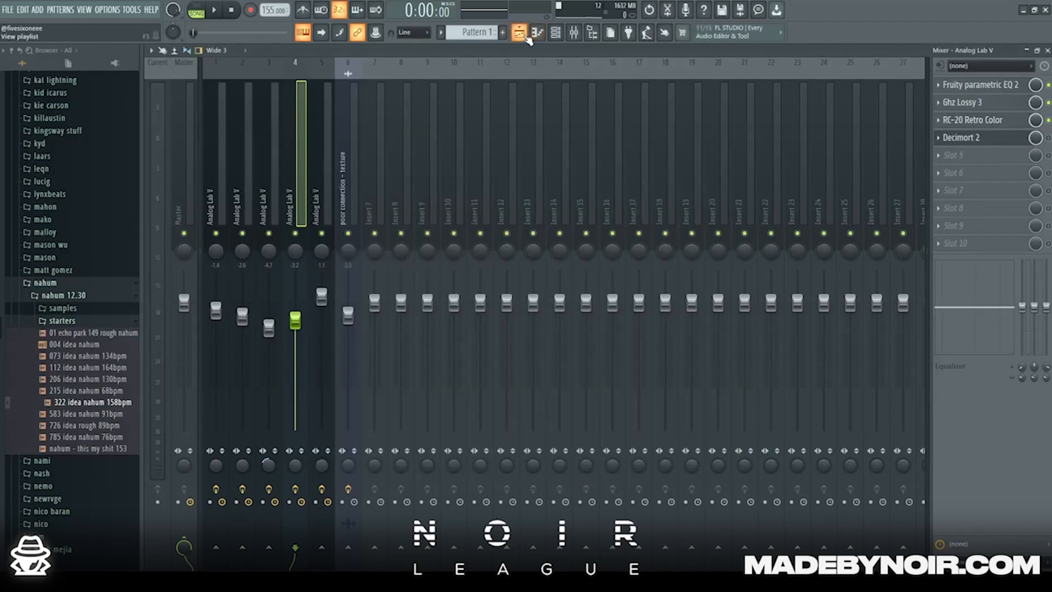
Step: Play the soloed Track 4 in the playlist with the EQ, Ghz Lossy 3 and RC-20 Retro Color active
{"action": "left_click", "coordinate": [526, 36]}
{"action": "key", "text": "space"}
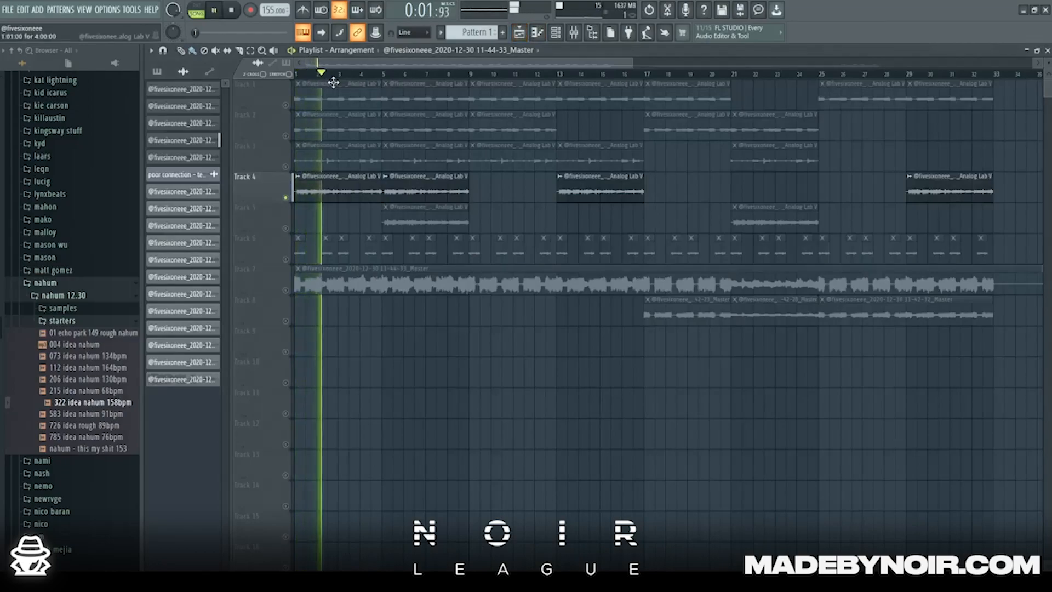
{"action": "key", "text": "space"}
Step: Examine Decimort 2 on mixer insert 4 and locate its Few Steps from Hell preset in the preset browser
{"action": "left_click", "coordinate": [573, 33]}
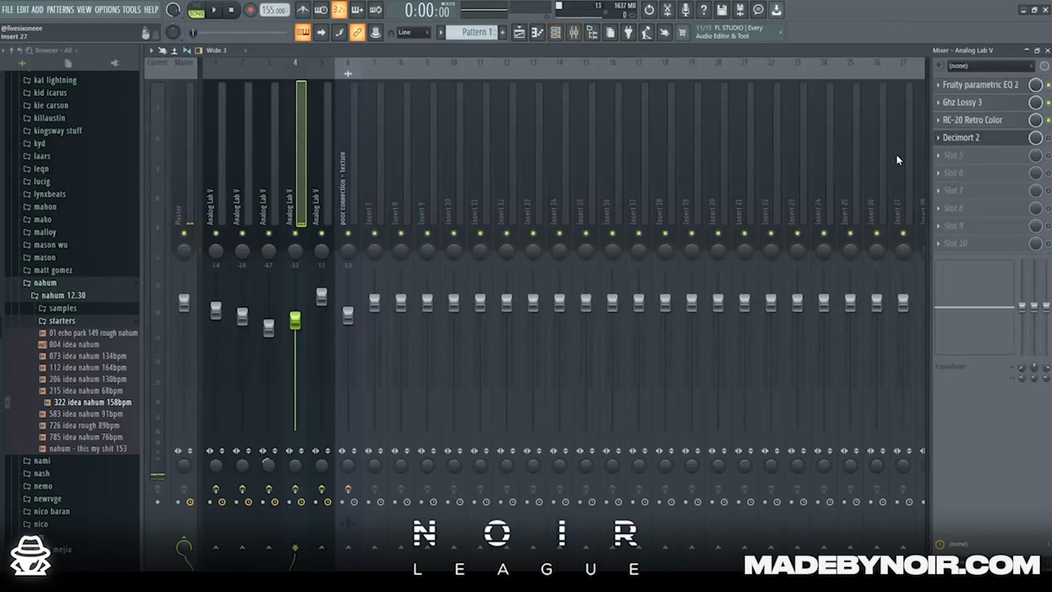
{"action": "left_click", "coordinate": [964, 138]}
{"action": "left_click_drag", "start_coordinate": [523, 104], "coordinate": [534, 105]}
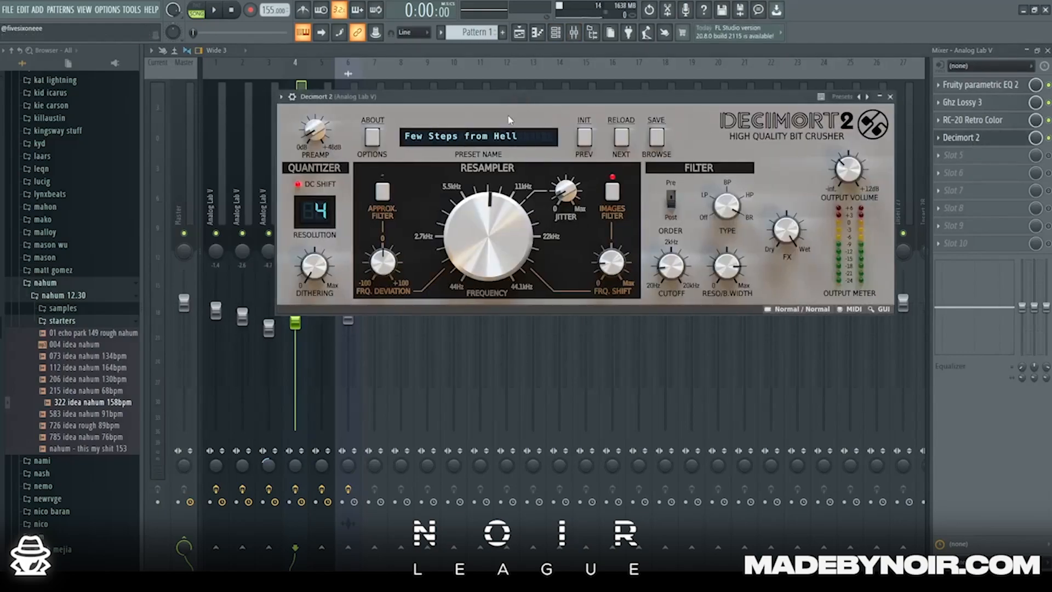
{"action": "left_click", "coordinate": [483, 141]}
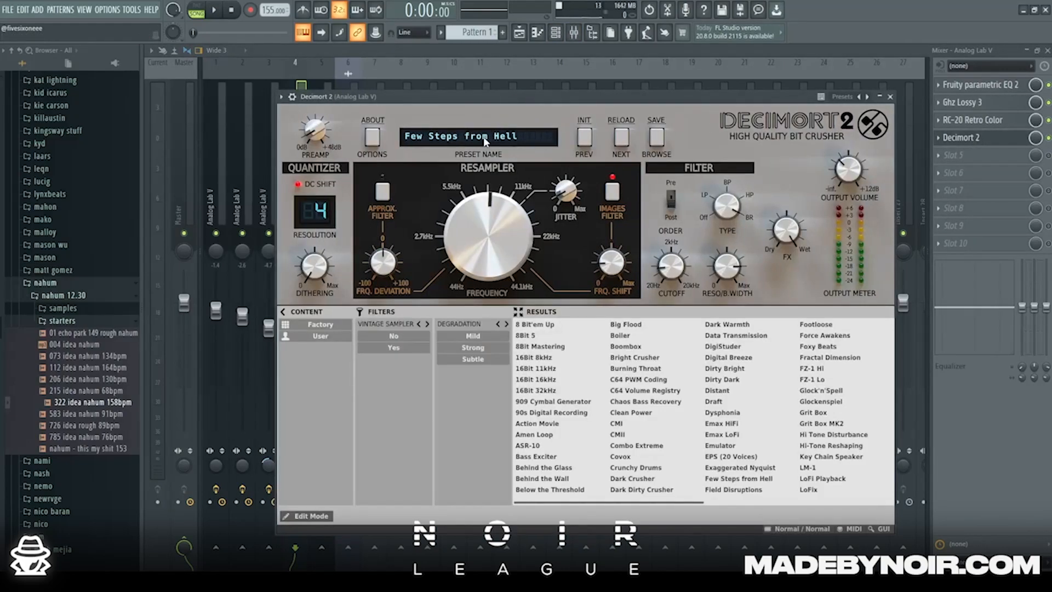
{"action": "left_click", "coordinate": [755, 478]}
{"action": "key", "text": "Escape"}
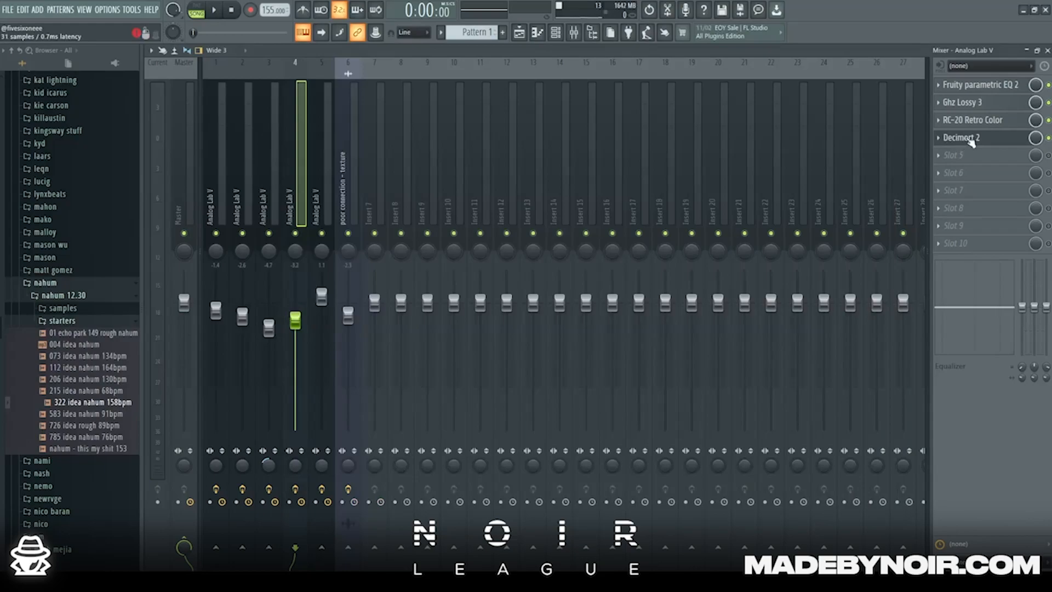
{"action": "left_click", "coordinate": [947, 138]}
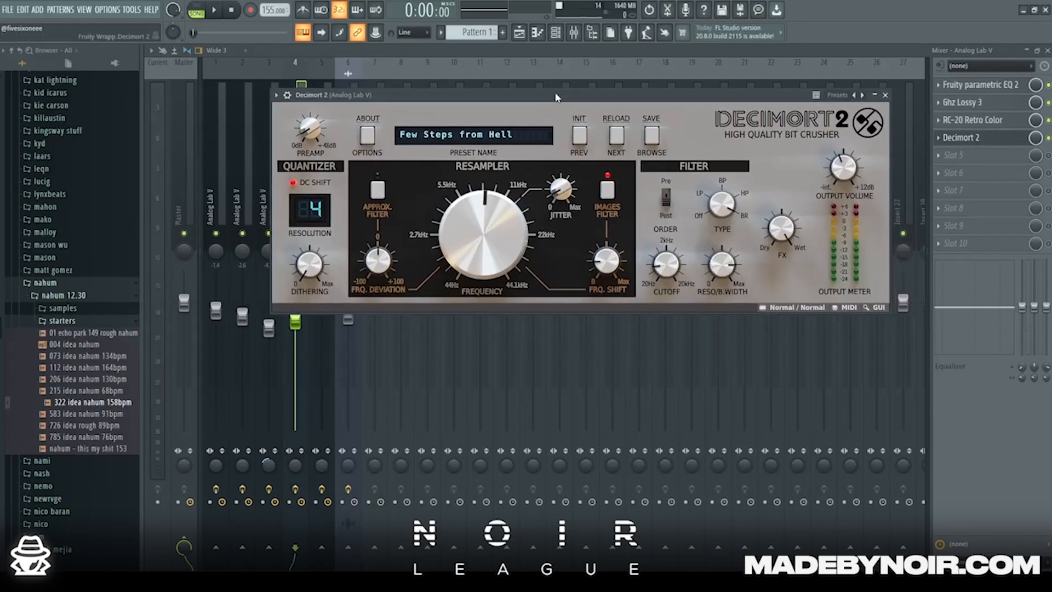
{"action": "key", "text": "Escape"}
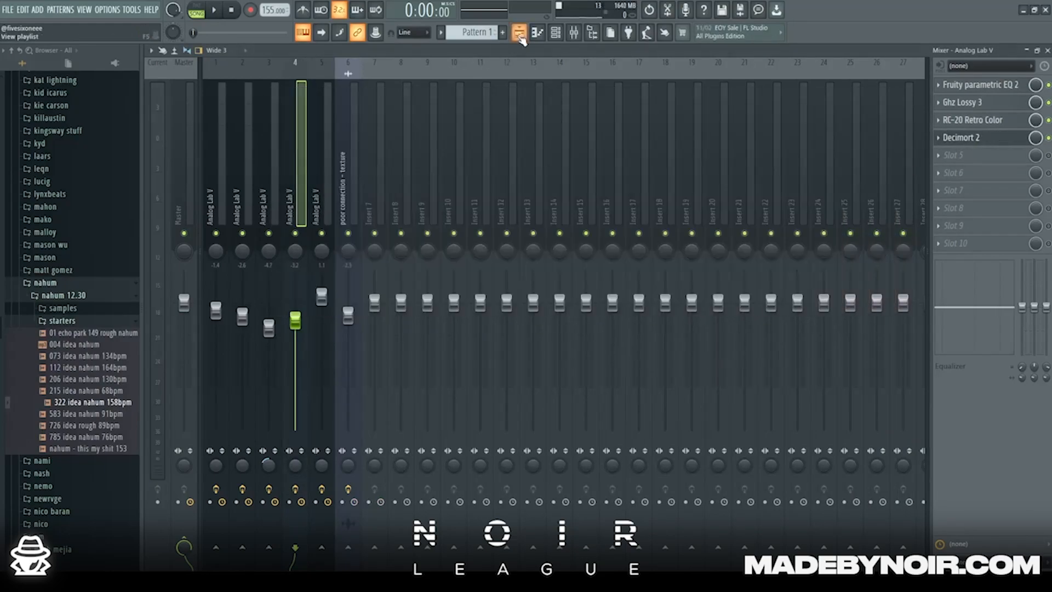
Step: Replay the soloed Track 4 in the playlist with Decimort 2 active
{"action": "left_click", "coordinate": [518, 32]}
{"action": "key", "text": "space"}
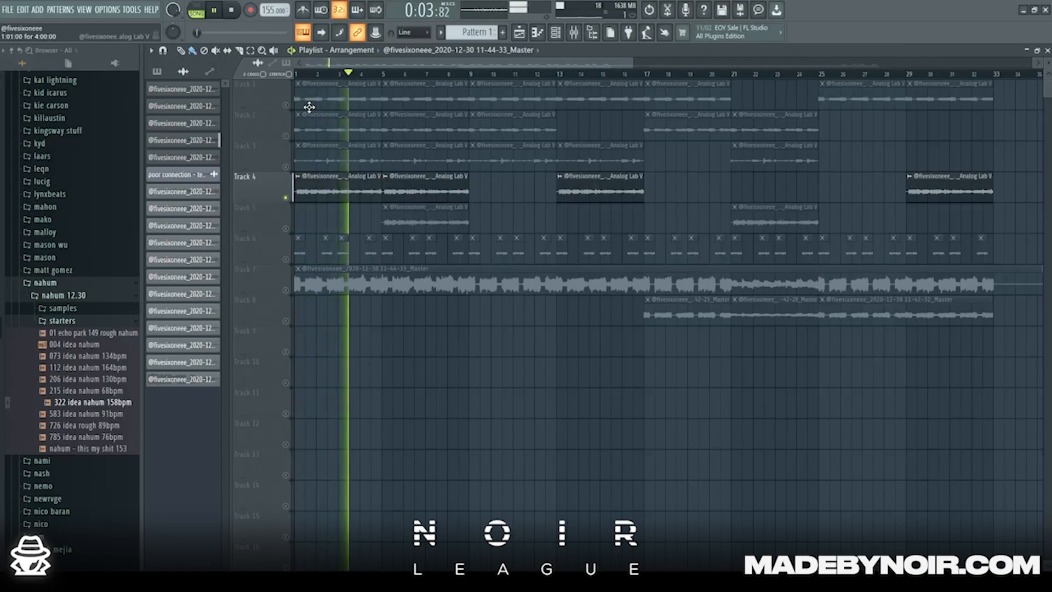
{"action": "key", "text": "space"}
Step: Unmute Track 5 alongside Track 4, move the playback position to bar 5, and select mixer insert 5
{"action": "key", "text": "F9"}
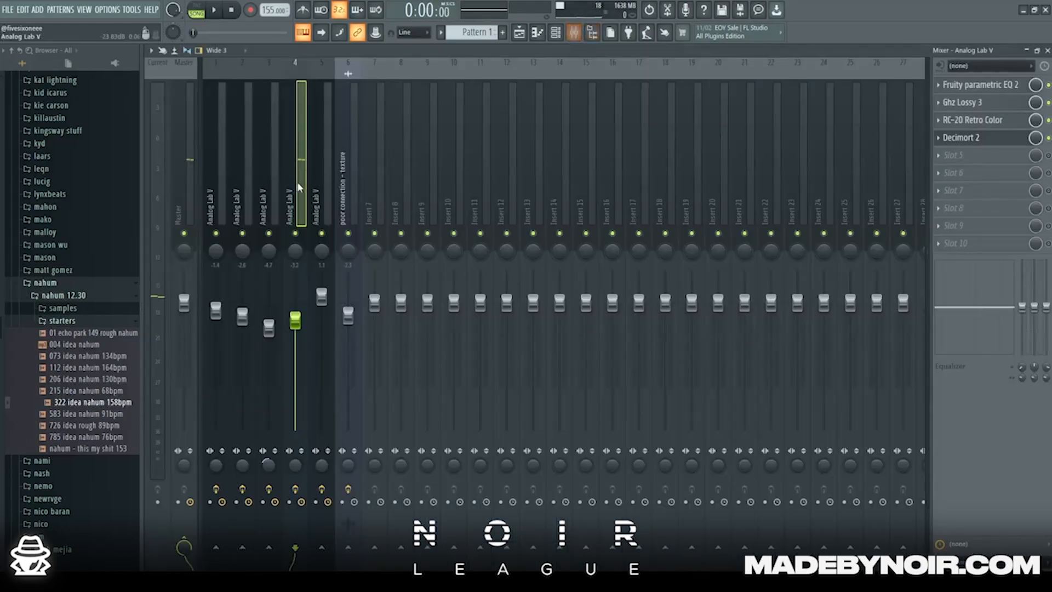
{"action": "left_click", "coordinate": [519, 41]}
{"action": "left_click", "coordinate": [286, 228]}
{"action": "left_click", "coordinate": [382, 73]}
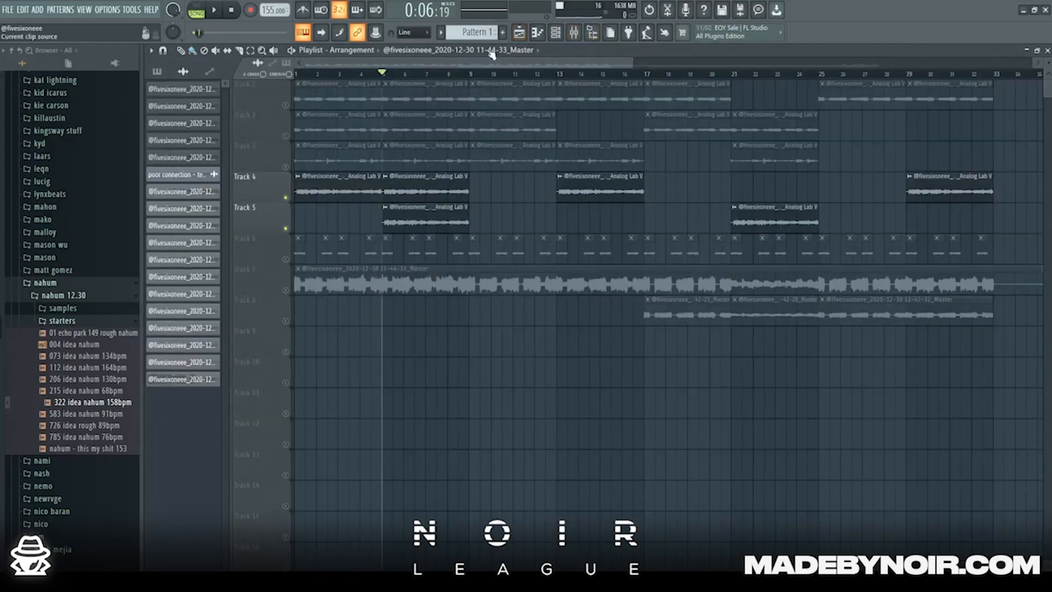
{"action": "key", "text": "F9"}
{"action": "left_click", "coordinate": [325, 192]}
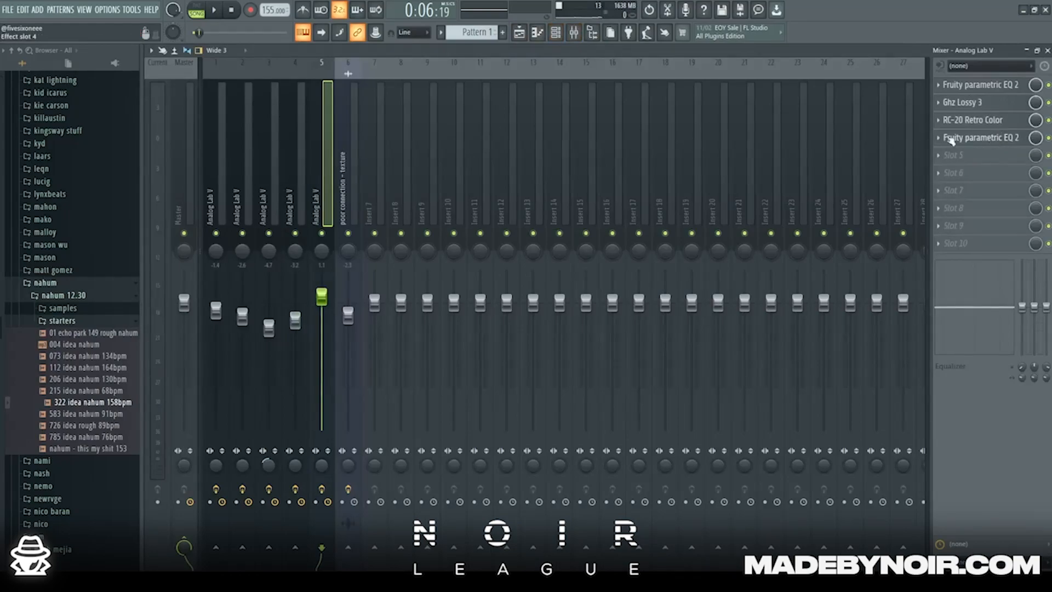
Step: Return to the playlist, solo Track 5 alone and play it from bar 5
{"action": "left_click", "coordinate": [519, 33]}
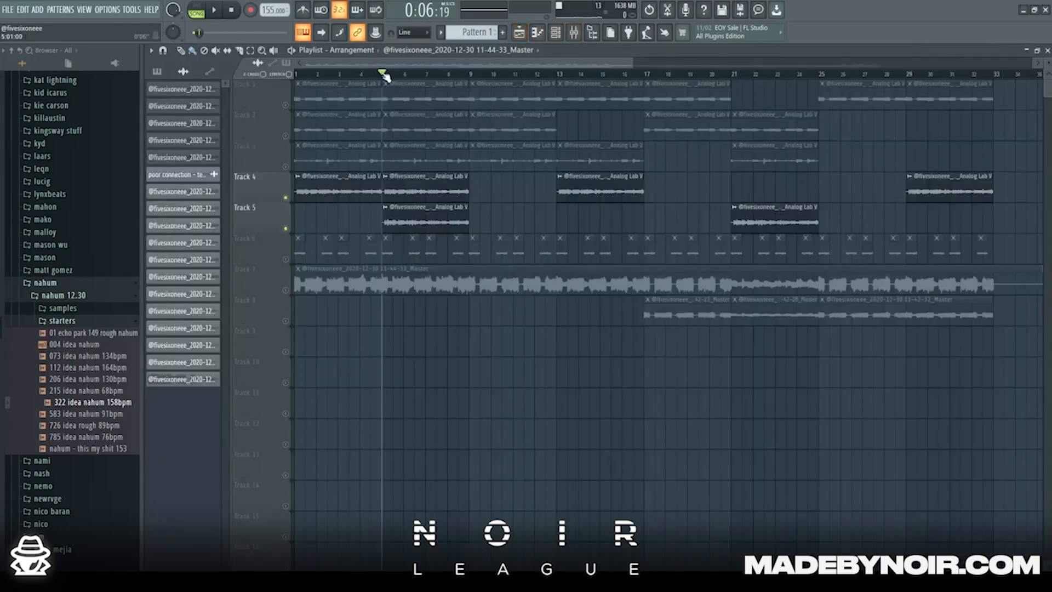
{"action": "right_click", "coordinate": [286, 228]}
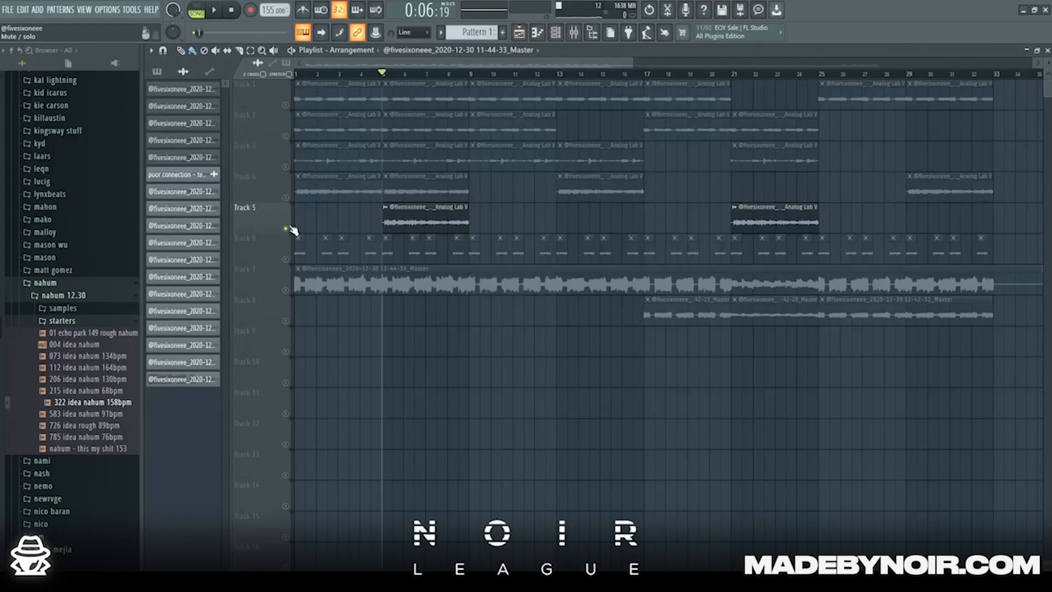
{"action": "key", "text": "space"}
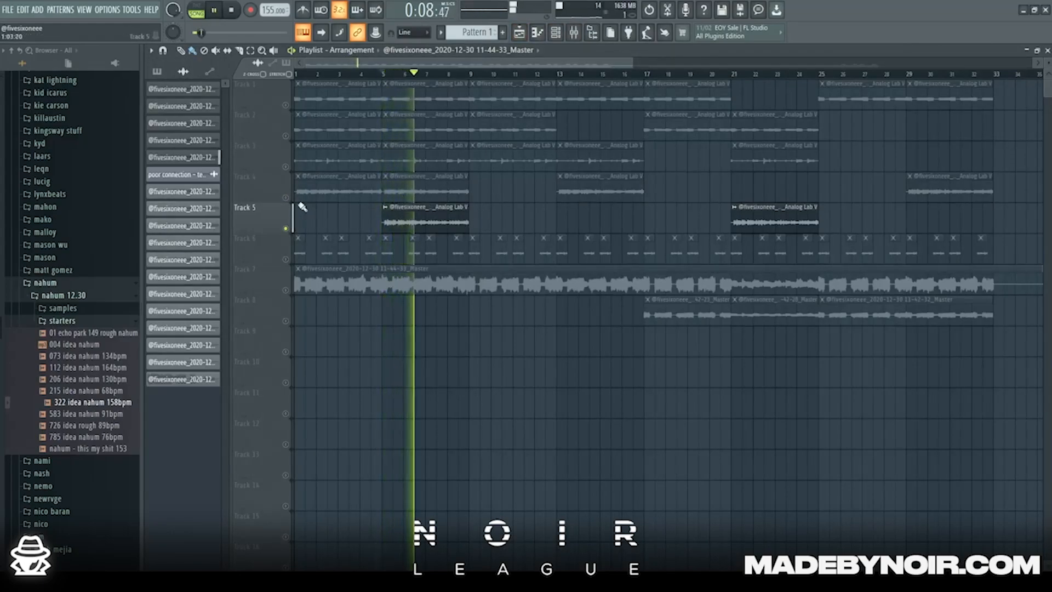
Step: Solo the poor connection texture on Track 6, play it from the beginning of the playlist, and stop playback
{"action": "left_click", "coordinate": [285, 198]}
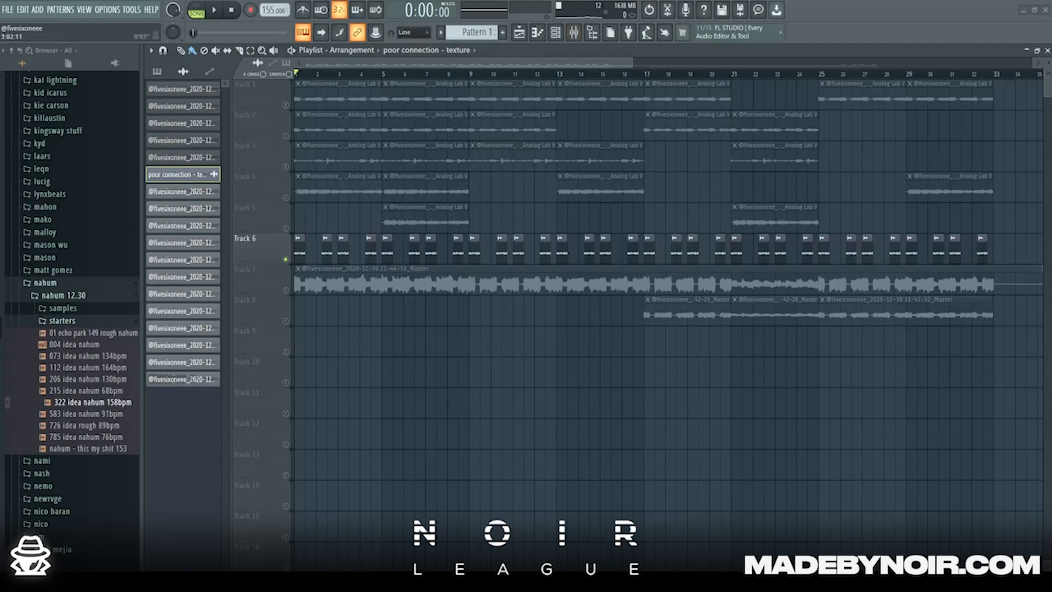
{"action": "key", "text": "space"}
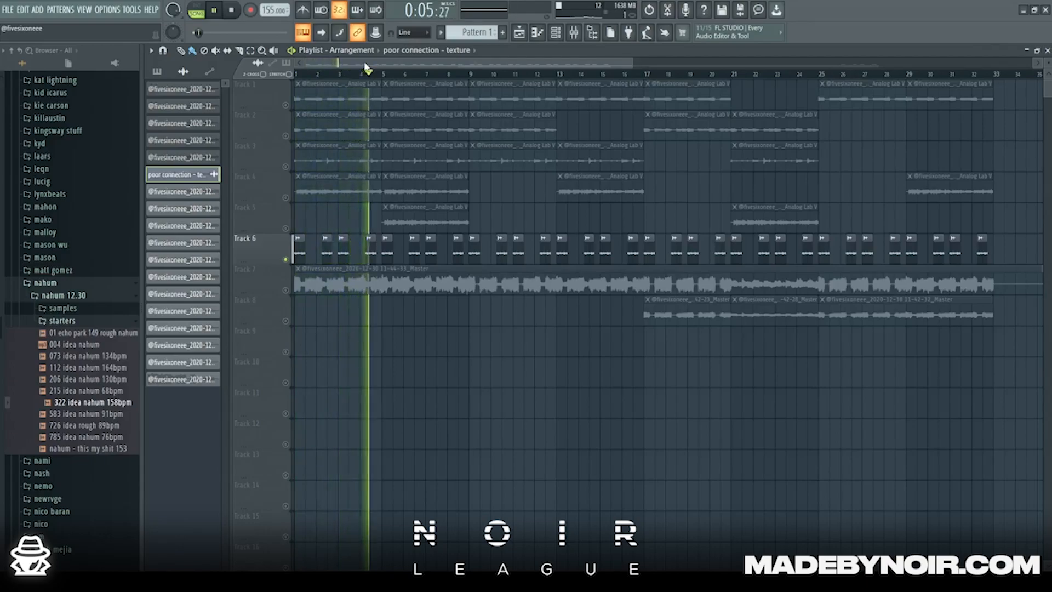
{"action": "key", "text": "space"}
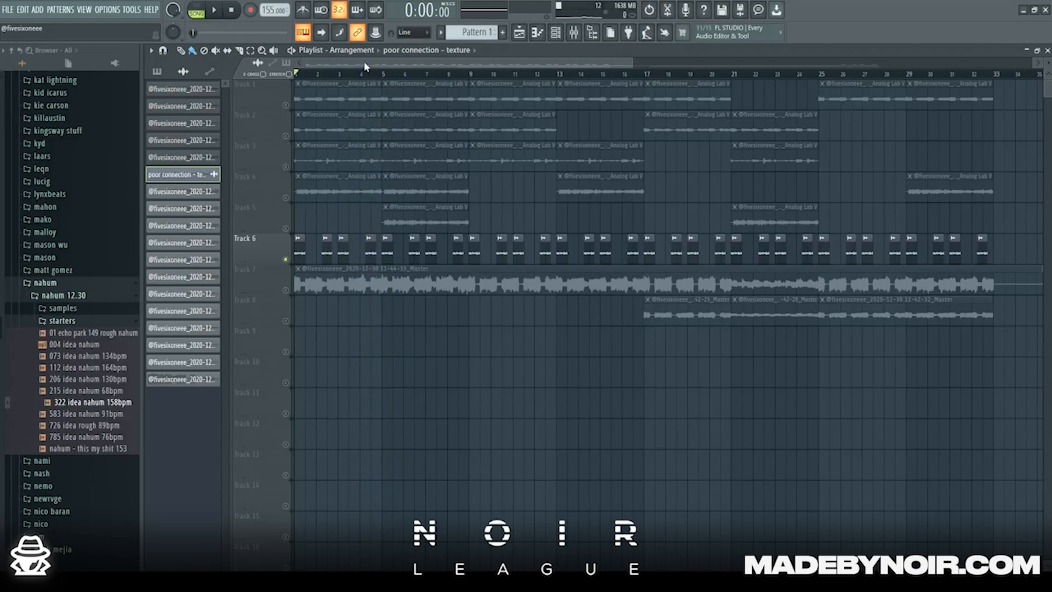
Step: Solo the rendered master audio on Track 7, play it from the start, and stop playback
{"action": "left_click", "coordinate": [303, 274]}
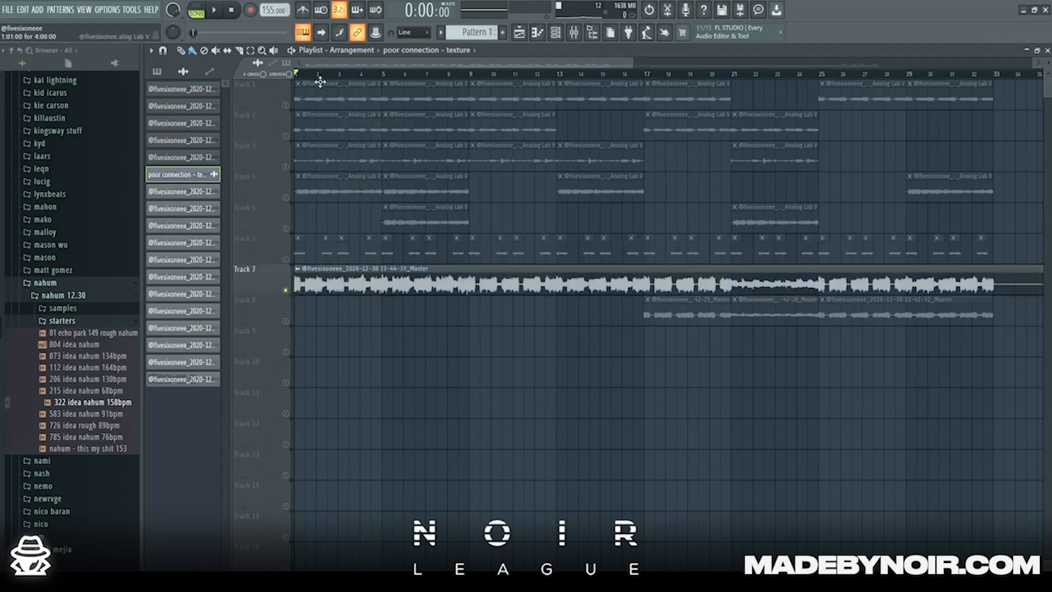
{"action": "key", "text": "space"}
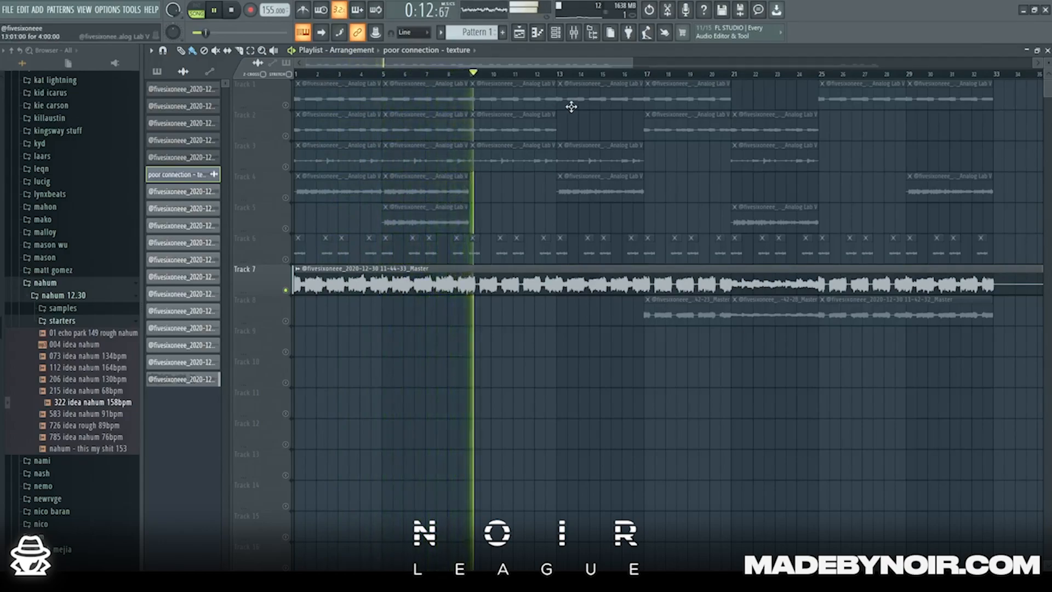
{"action": "key", "text": "space"}
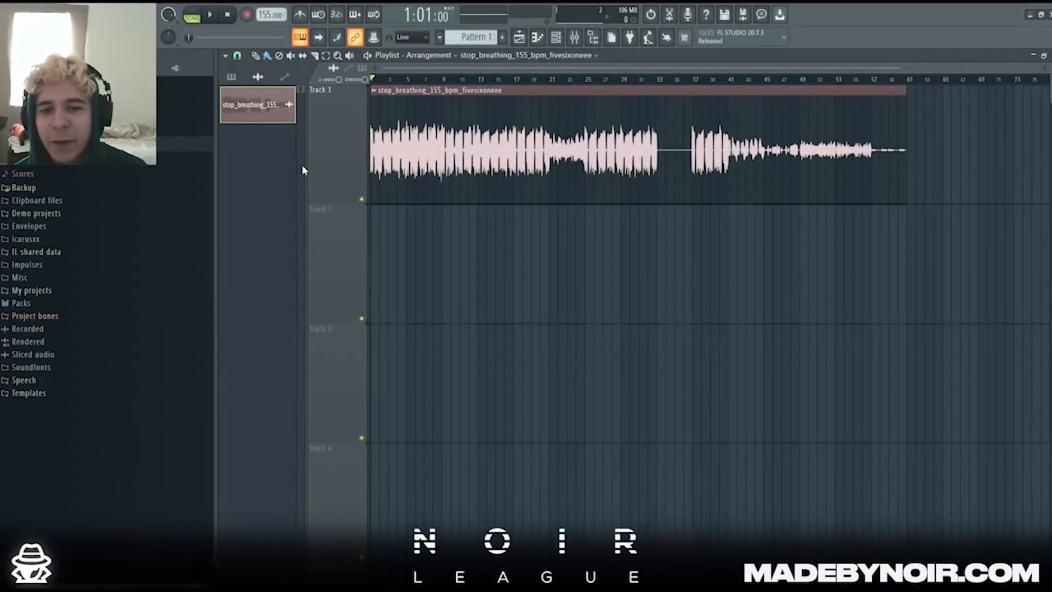
{"action": "left_click_drag", "start_coordinate": [443, 80], "coordinate": [337, 86]}
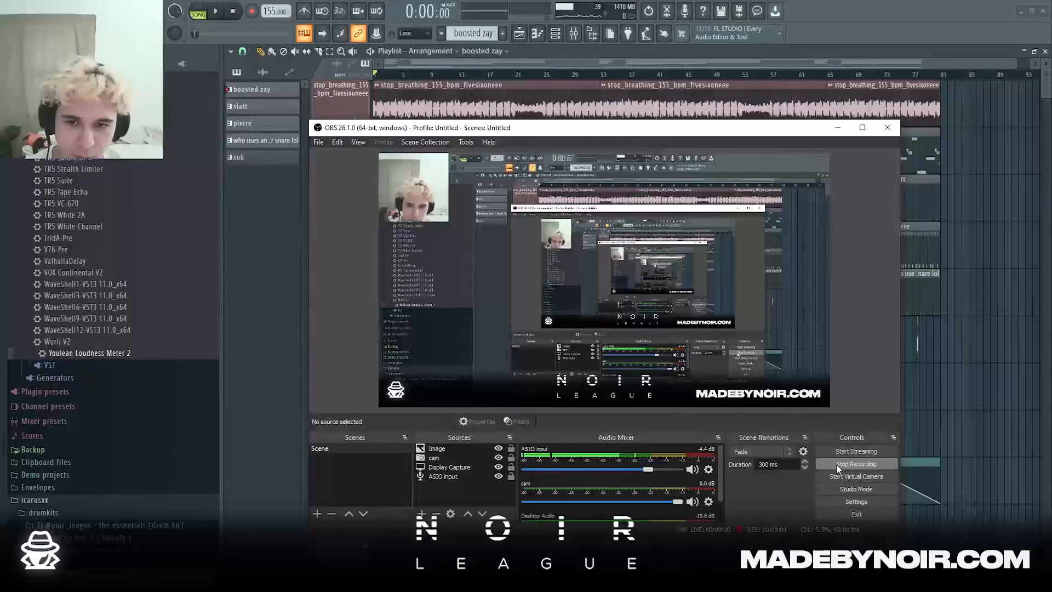
{"action": "left_click", "coordinate": [956, 410]}
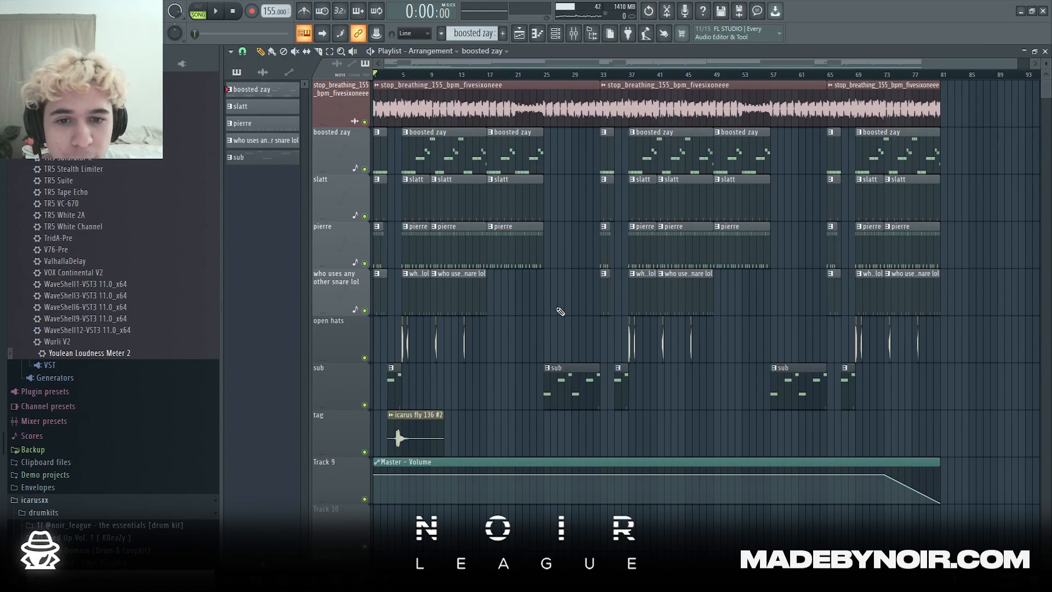
Step: Solo the stop_breathing_155_bpm melody track in the beat arrangement, play it, stop playback and restore all tracks
{"action": "right_click", "coordinate": [365, 121]}
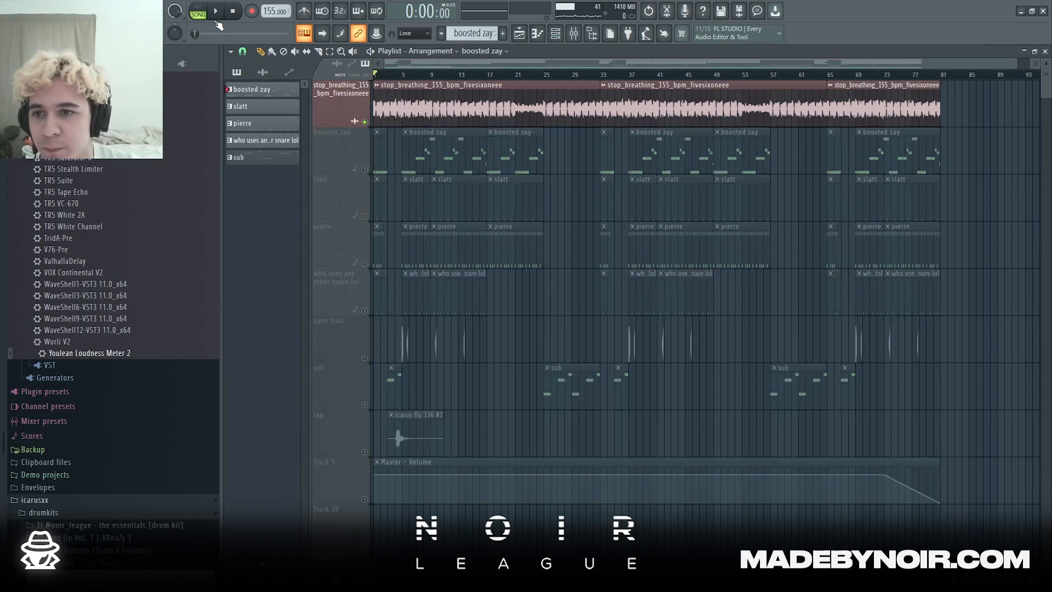
{"action": "key", "text": "space"}
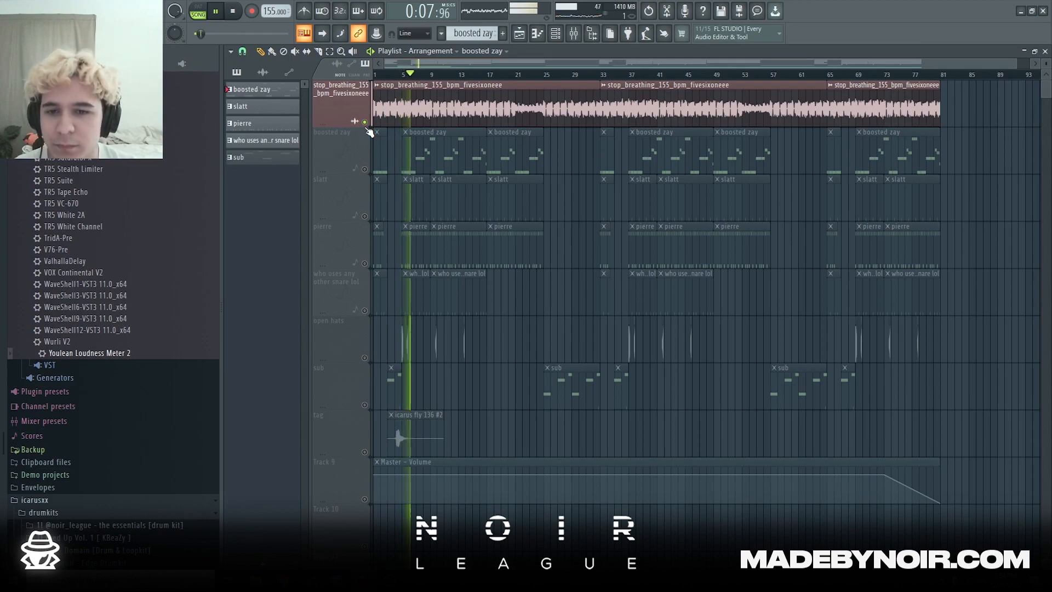
{"action": "key", "text": "space"}
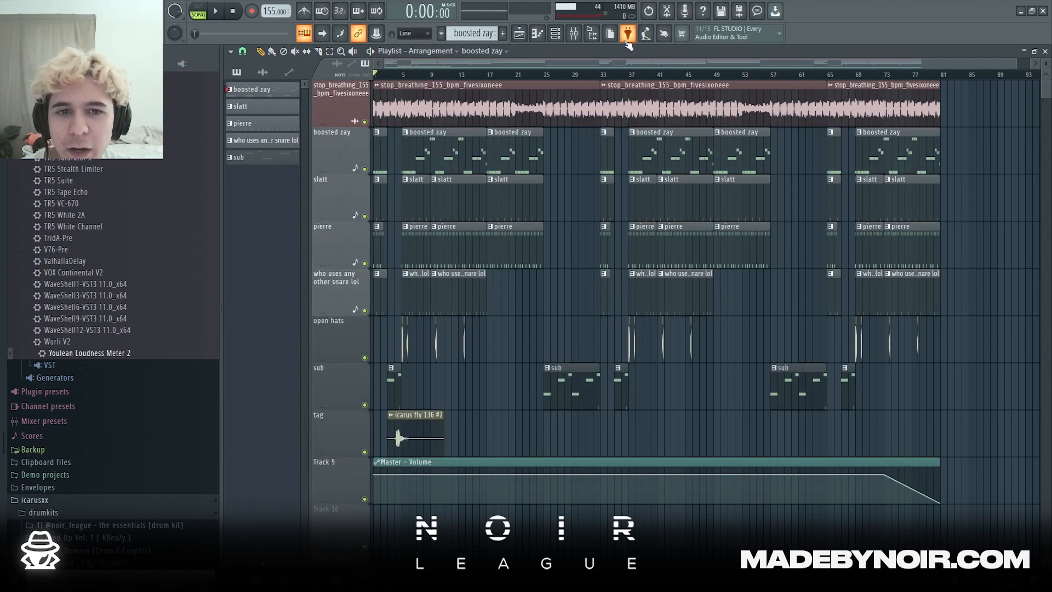
Step: Check the Fruity Reeverb 2 effect on the melody's mixer insert 2 and return to the playlist
{"action": "left_click", "coordinate": [573, 33]}
{"action": "left_click", "coordinate": [320, 161]}
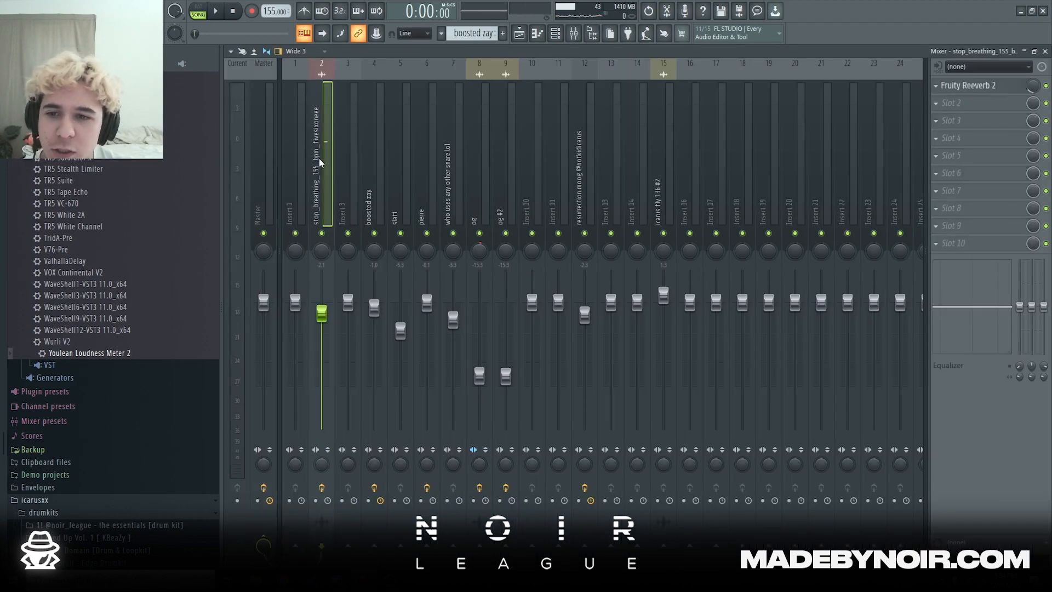
{"action": "left_click", "coordinate": [522, 38]}
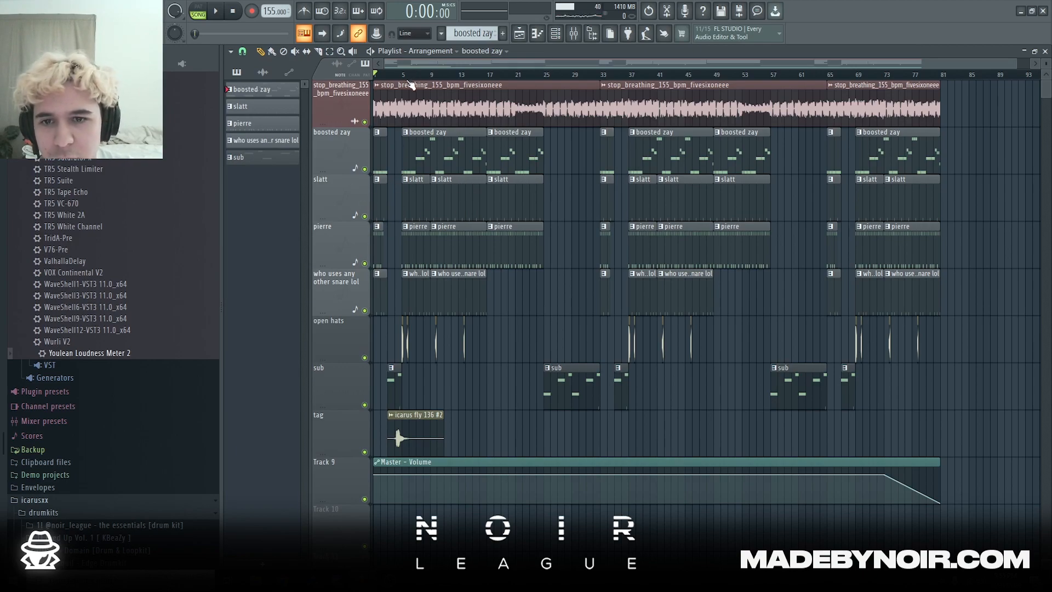
Step: Solo the pierre track with the stop_breathing melody unmuted, show the pierre pattern in the channel rack, and play from bar 5
{"action": "left_click", "coordinate": [365, 263], "text": "ctrl"}
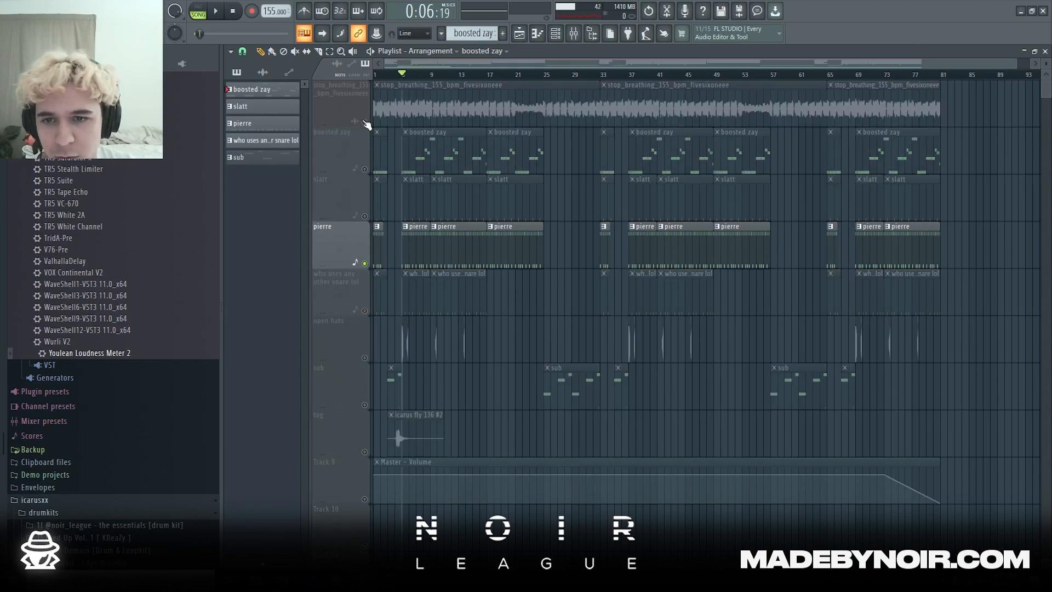
{"action": "left_click", "coordinate": [365, 122]}
{"action": "left_click", "coordinate": [555, 33]}
{"action": "scroll", "coordinate": [475, 34], "scroll_direction": "down", "scroll_amount": 2}
{"action": "key", "text": "space"}
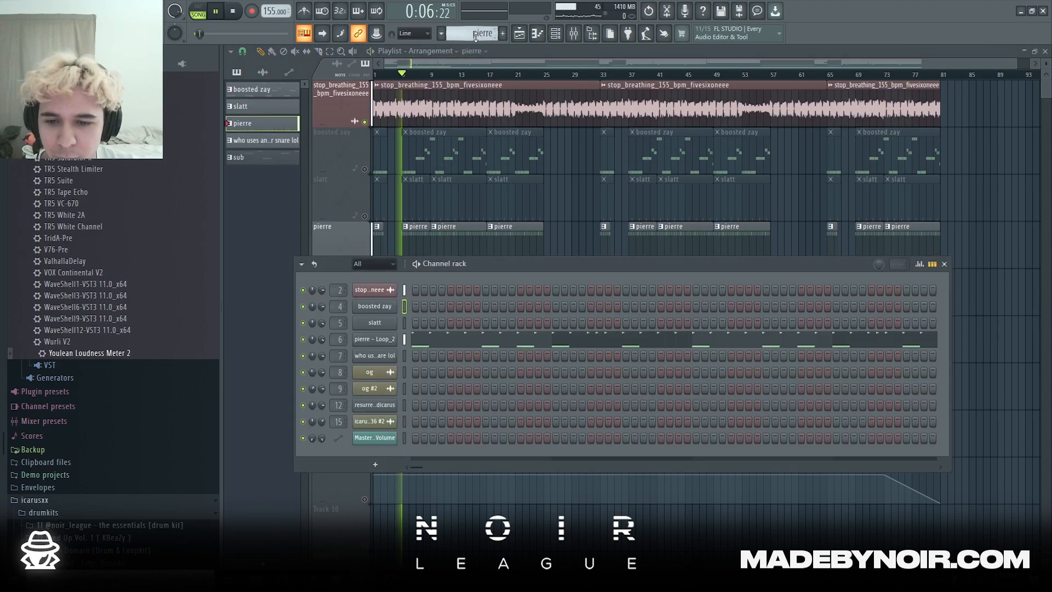
Step: Examine the pierre Loop_2 notes in the piano roll during playback, return to the playlist and stop
{"action": "left_click", "coordinate": [458, 338]}
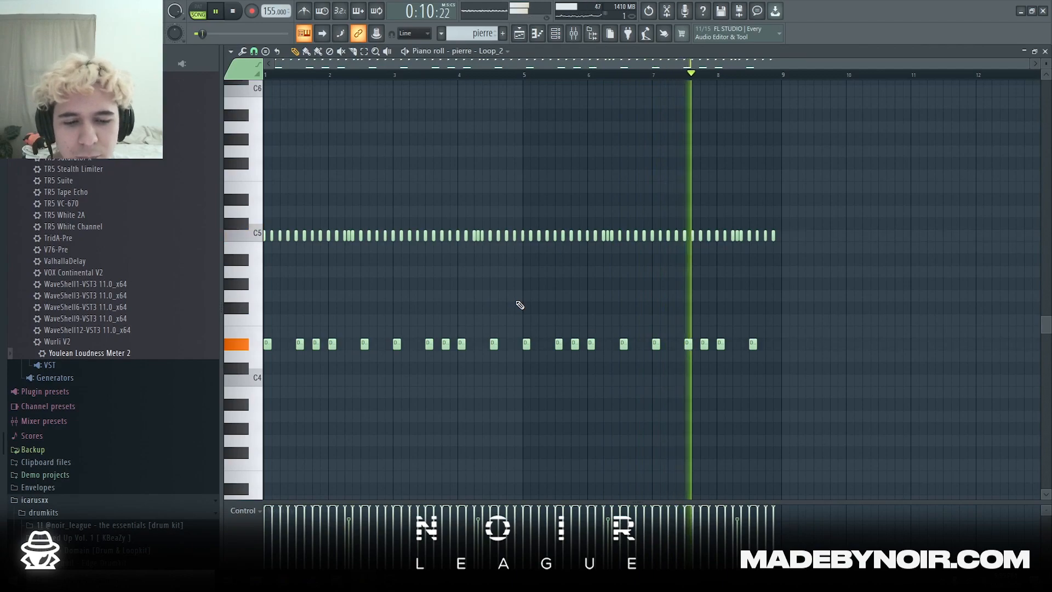
{"action": "key", "text": "F5"}
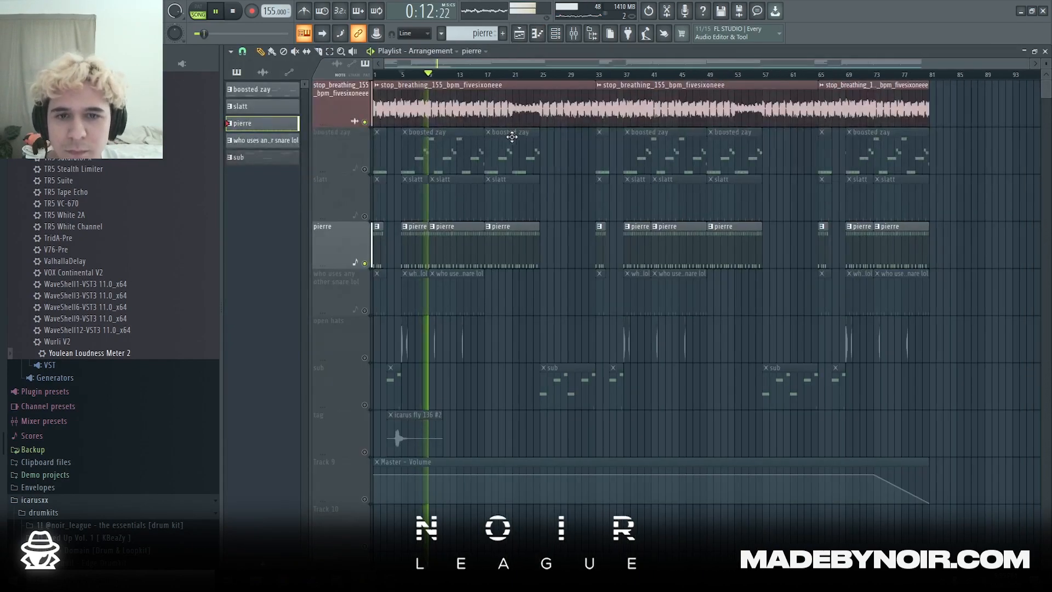
{"action": "key", "text": "space"}
Step: Examine the Looperator effect on the pierre mixer insert while playing the beat, stop playback and return to the playlist
{"action": "key", "text": "F9"}
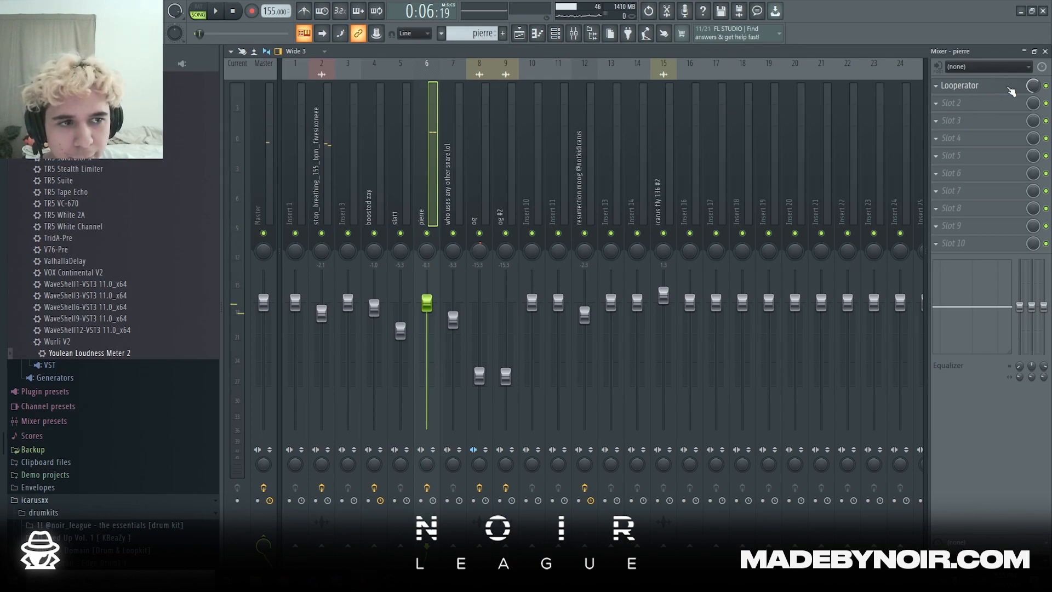
{"action": "left_click", "coordinate": [977, 91]}
{"action": "left_click_drag", "start_coordinate": [761, 170], "coordinate": [657, 145]}
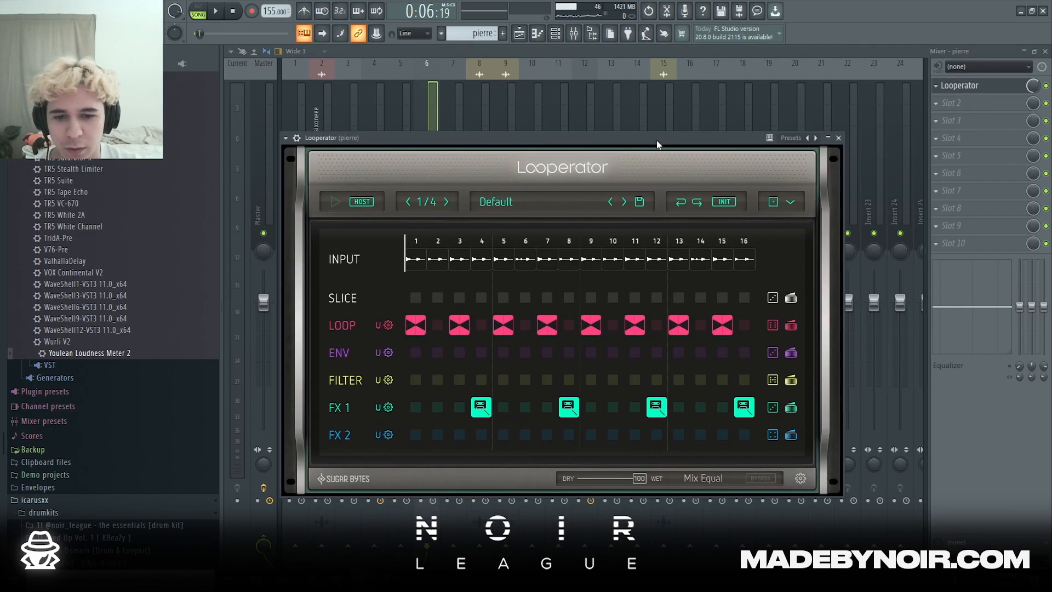
{"action": "left_click_drag", "start_coordinate": [537, 143], "coordinate": [674, 176]}
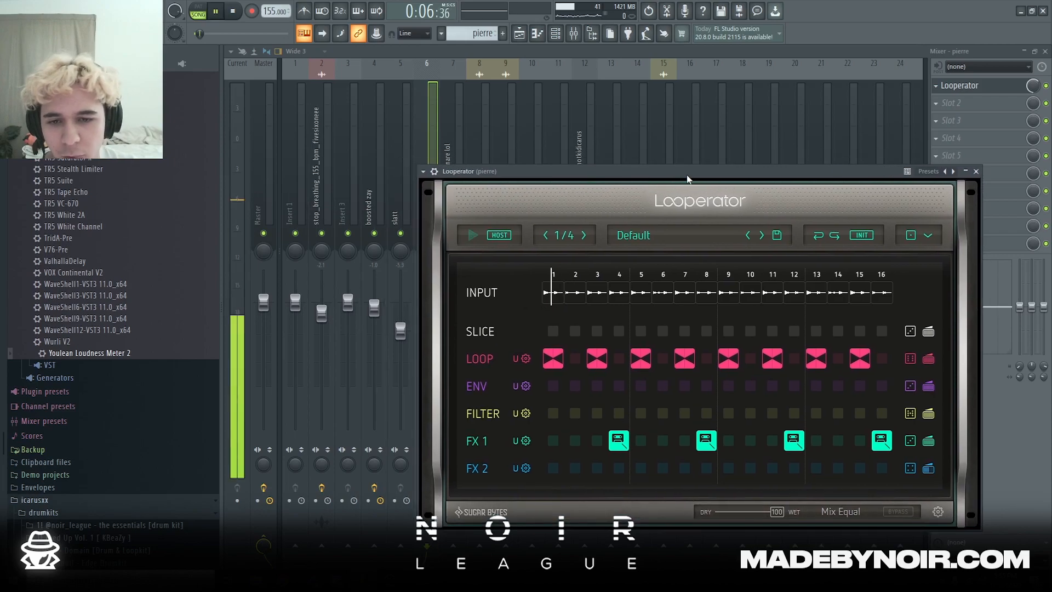
{"action": "key", "text": "space"}
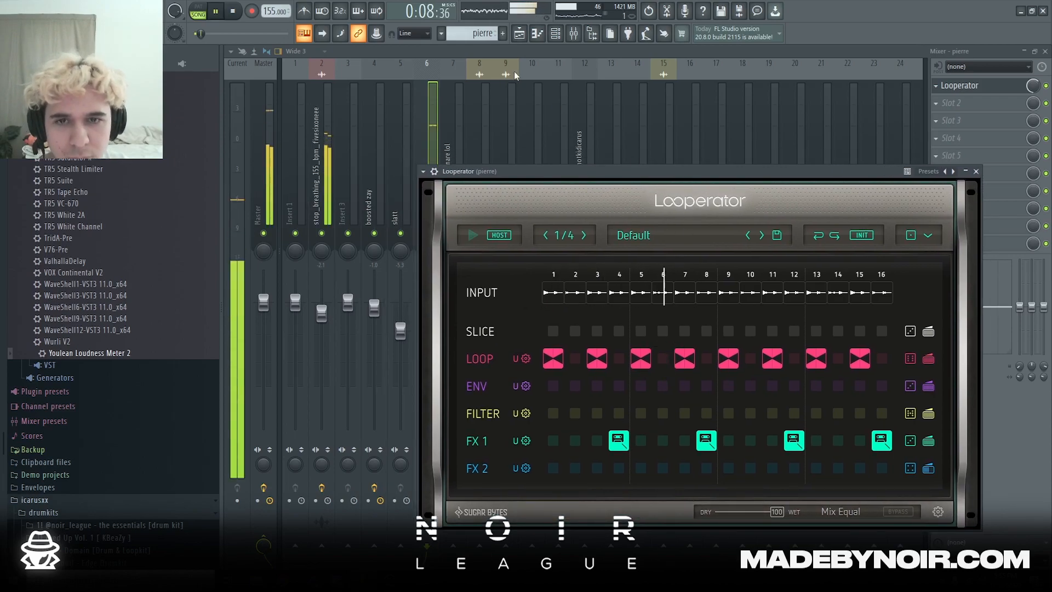
{"action": "left_click", "coordinate": [519, 34]}
{"action": "key", "text": "space"}
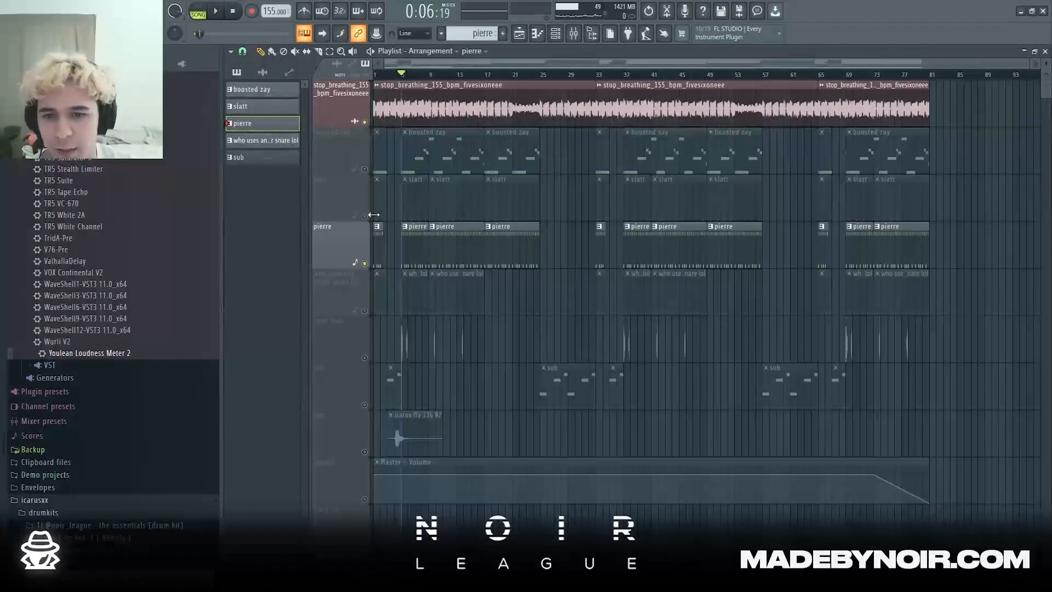
Step: Unmute the slatt track, play it with pierre and the melody, check the slatt mixer insert, and stop playback
{"action": "key", "text": "space"}
{"action": "key", "text": "F9"}
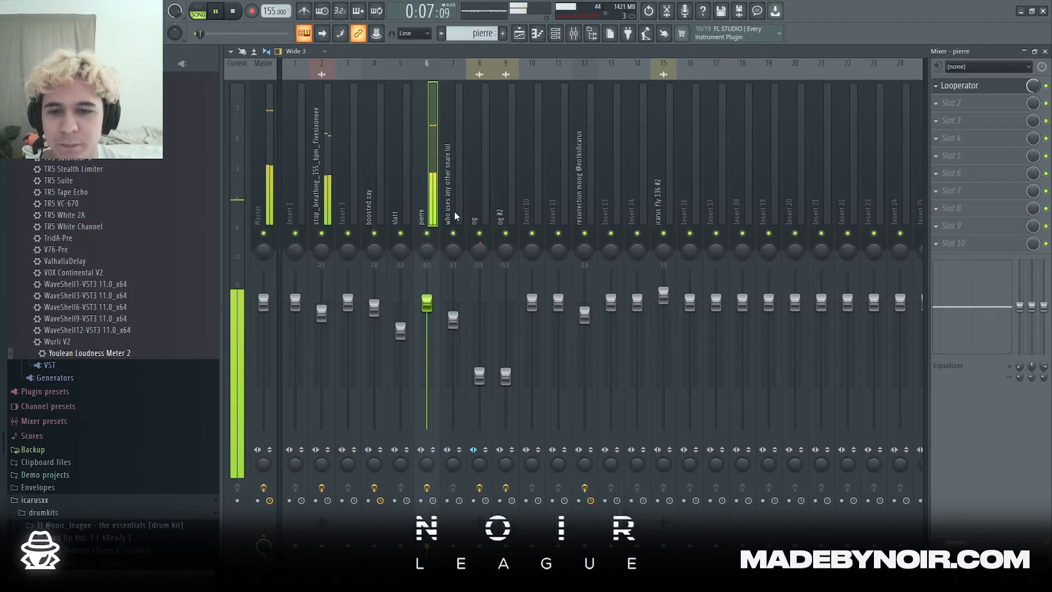
{"action": "left_click", "coordinate": [407, 208]}
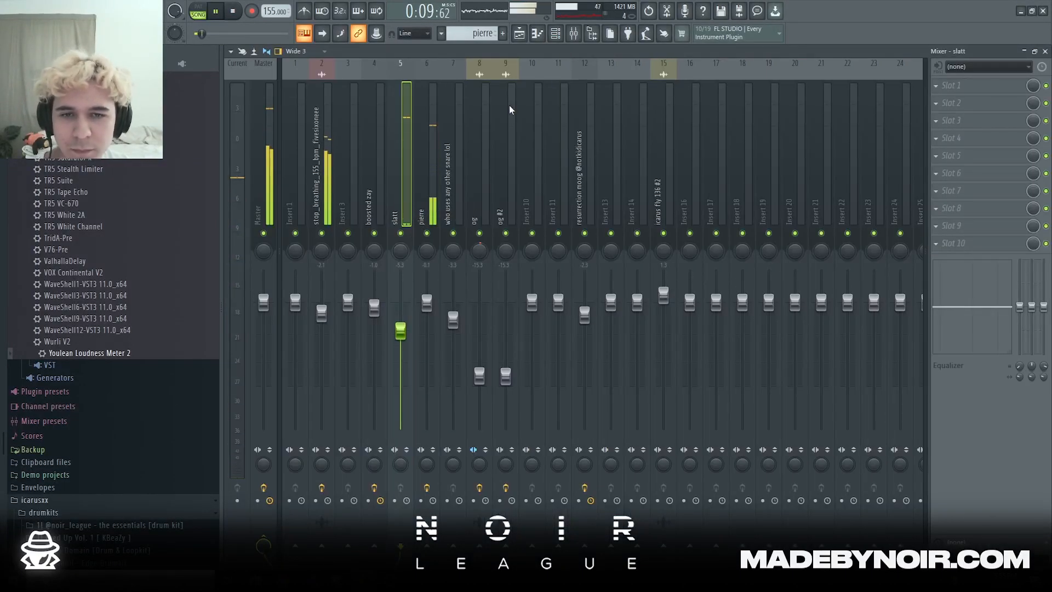
{"action": "key", "text": "F9"}
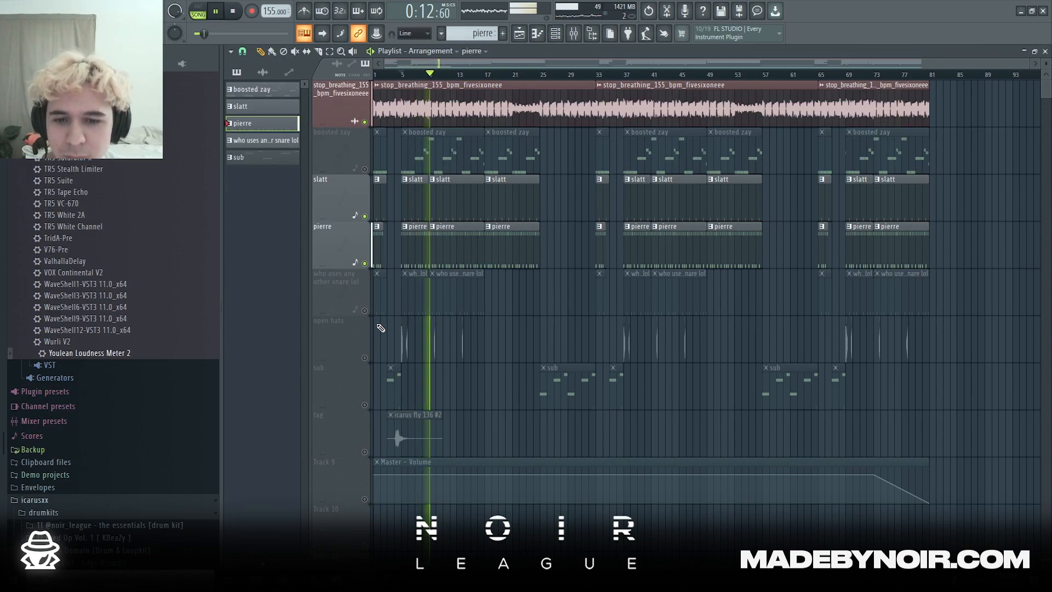
{"action": "key", "text": "space"}
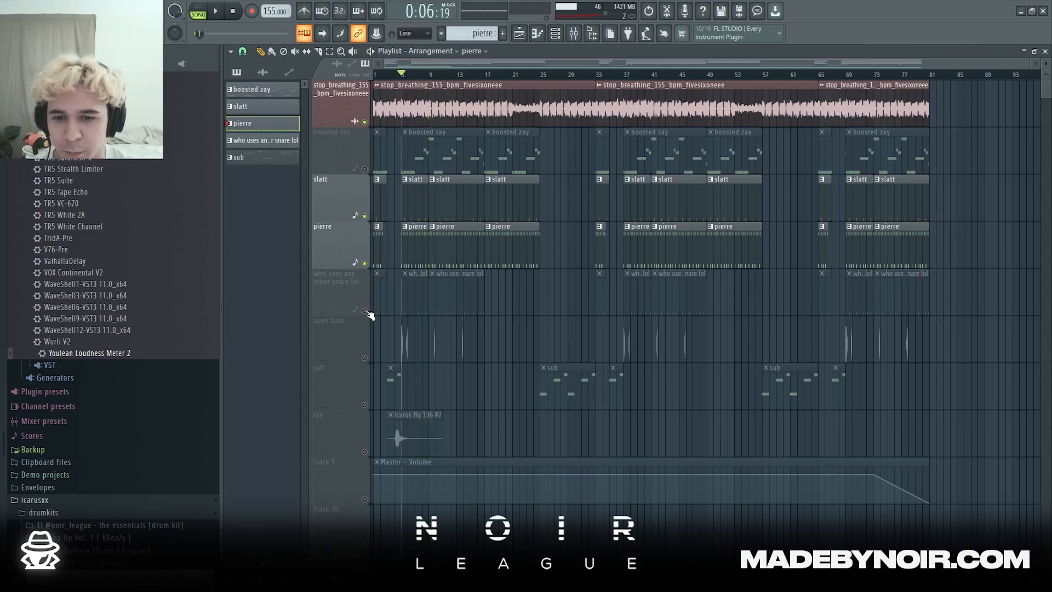
Step: Unmute the "who uses any other snare lol" track alongside slatt, pierre and the melody, and play from bar 5
{"action": "right_click", "coordinate": [364, 310]}
{"action": "left_click", "coordinate": [364, 216]}
{"action": "left_click", "coordinate": [364, 263]}
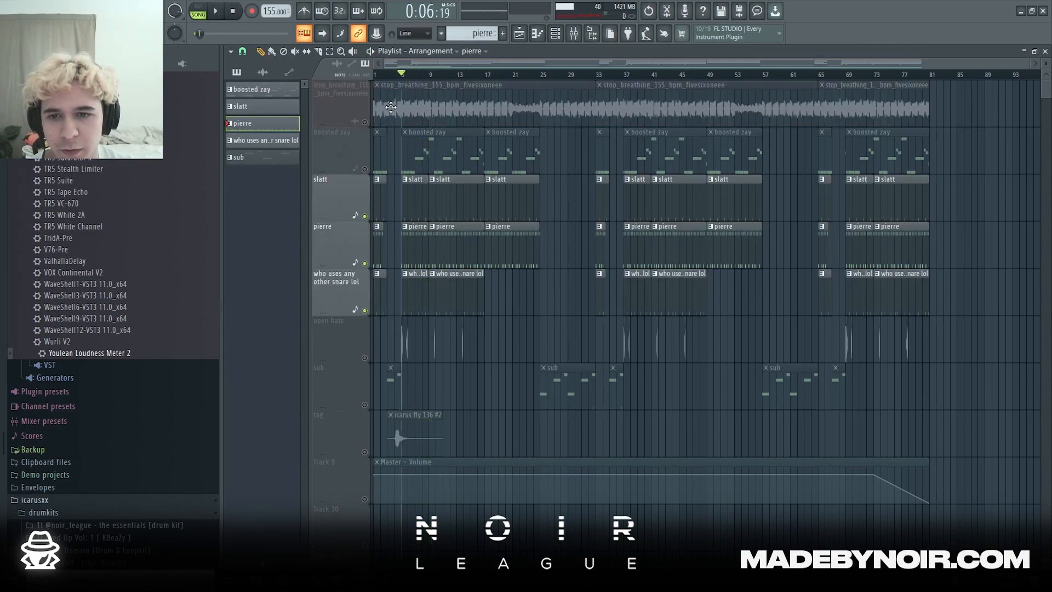
{"action": "left_click", "coordinate": [365, 122]}
{"action": "key", "text": "space"}
Step: Examine the "who uses any other snare lol" pattern's steps in the channel rack, close the rack, and replay the unmuted tracks
{"action": "key", "text": "F6"}
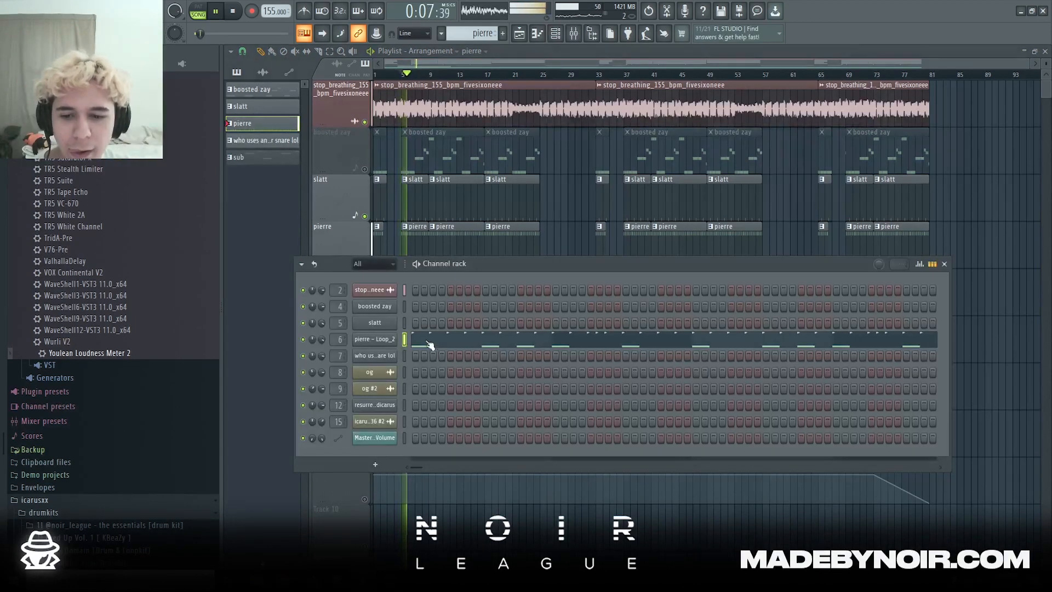
{"action": "key", "text": "F4"}
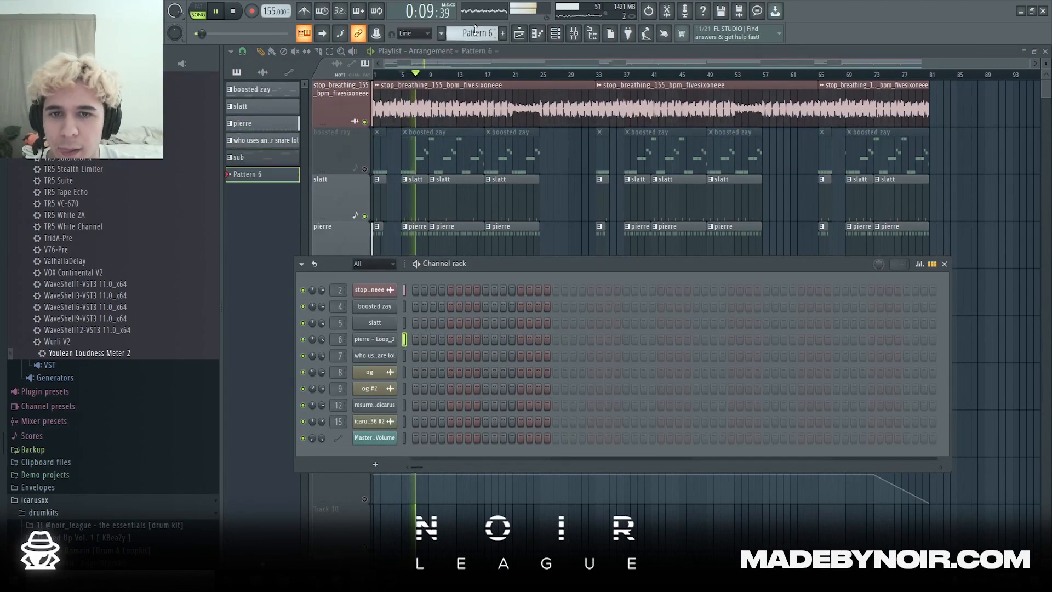
{"action": "scroll", "coordinate": [474, 31], "scroll_direction": "up", "scroll_amount": 3}
{"action": "key", "text": "space"}
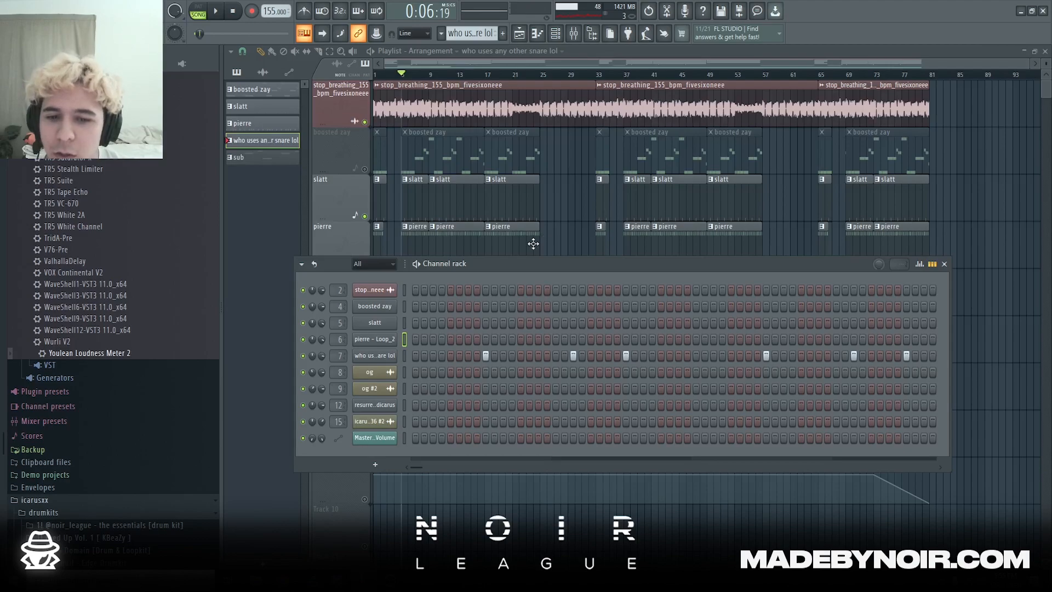
{"action": "left_click_drag", "start_coordinate": [535, 241], "coordinate": [497, 271]}
{"action": "left_click_drag", "start_coordinate": [418, 475], "coordinate": [402, 476]}
{"action": "key", "text": "F6"}
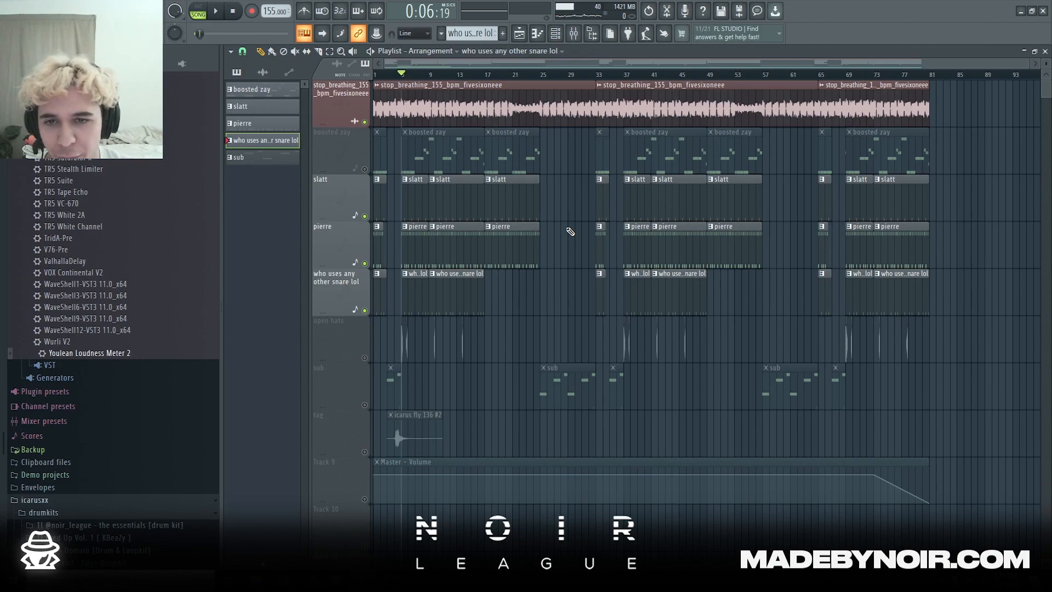
{"action": "key", "text": "space"}
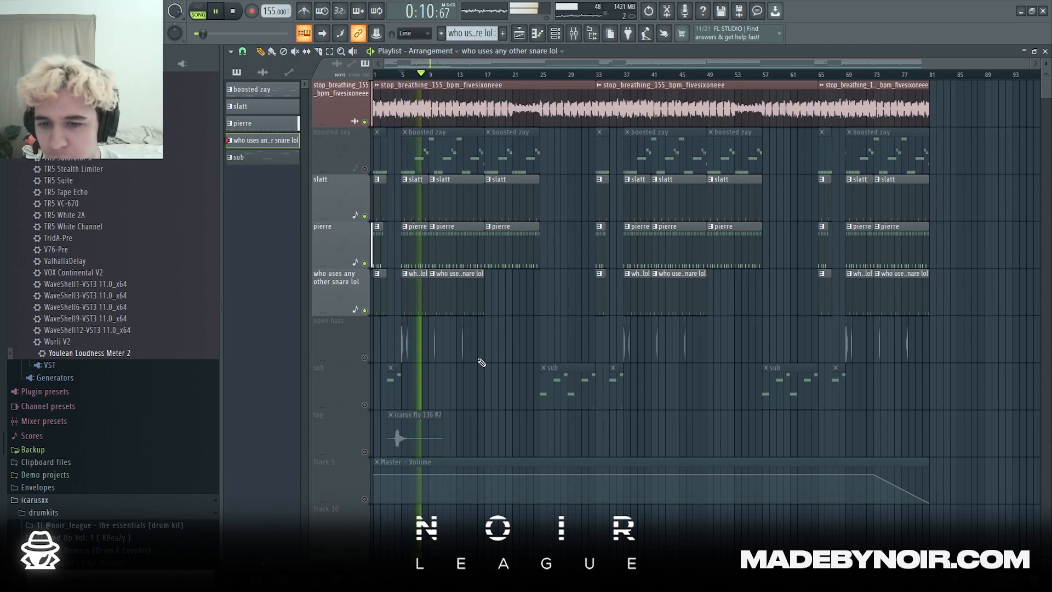
Step: Listen to the melody with slatt, pierre and "who uses any other snare lol" while viewing the arrangement, and stop playback
{"action": "scroll", "coordinate": [402, 355], "scroll_direction": "up", "scroll_amount": 4}
{"action": "scroll", "coordinate": [400, 350], "scroll_direction": "down", "scroll_amount": 3}
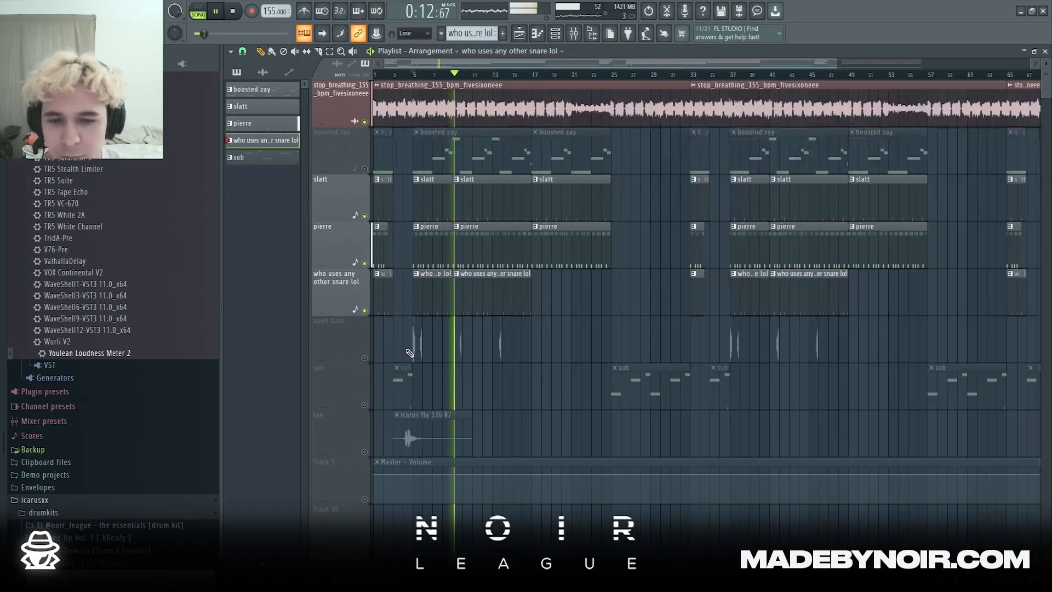
{"action": "scroll", "coordinate": [394, 345], "scroll_direction": "down", "scroll_amount": 1}
{"action": "scroll", "coordinate": [387, 340], "scroll_direction": "up", "scroll_amount": 1}
{"action": "scroll", "coordinate": [378, 345], "scroll_direction": "up", "scroll_amount": 1}
{"action": "key", "text": "space"}
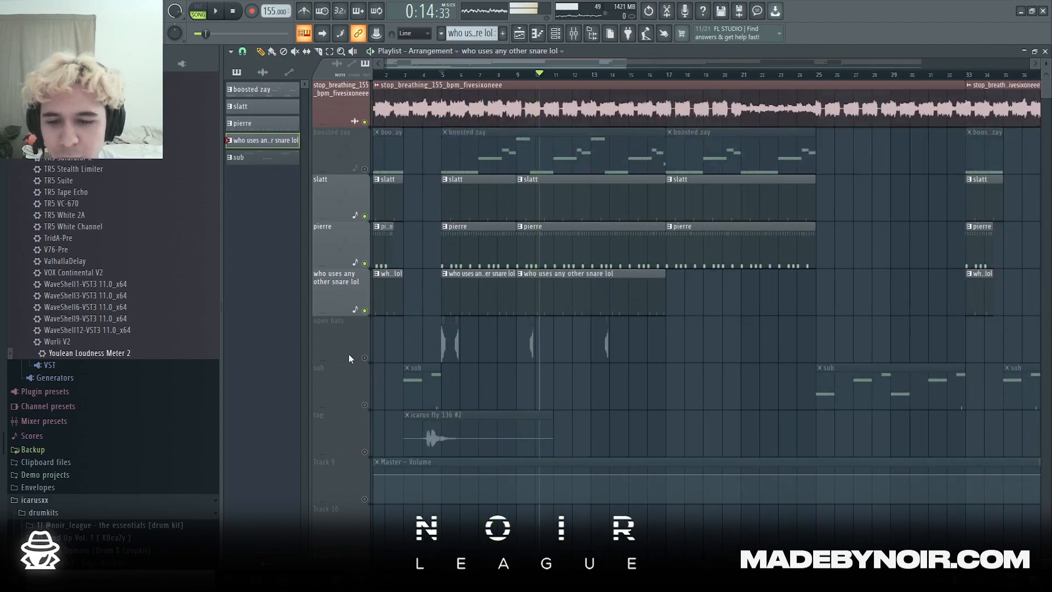
Step: Unmute the open hats track, check the og and og #2 mixer inserts while playing from bar 5, and stop playback
{"action": "scroll", "coordinate": [436, 227], "scroll_direction": "up", "scroll_amount": 3}
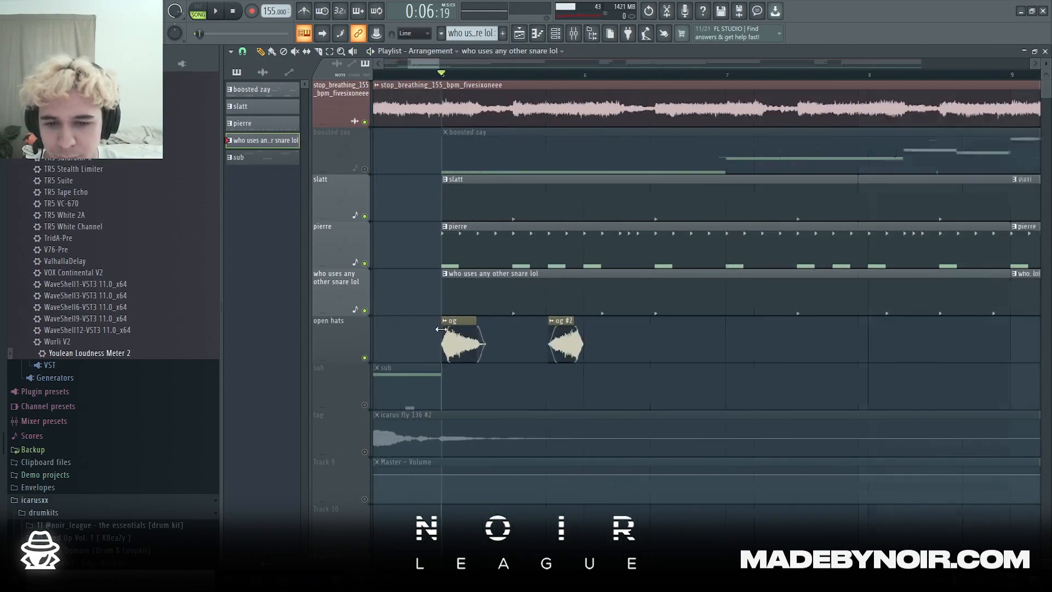
{"action": "left_click", "coordinate": [573, 34]}
{"action": "left_click", "coordinate": [482, 179]}
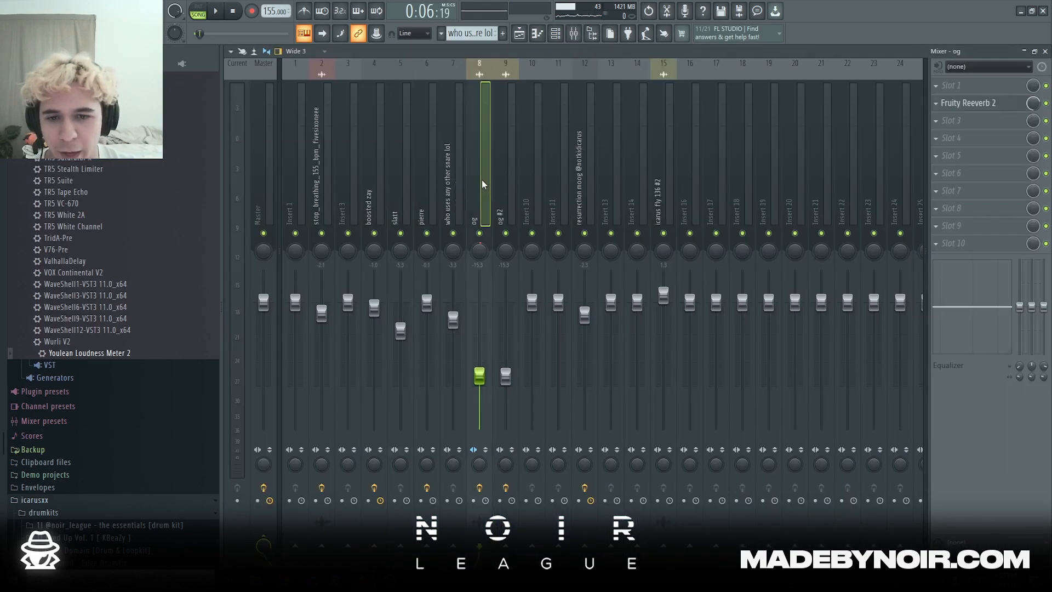
{"action": "key", "text": "space"}
{"action": "left_click", "coordinate": [509, 212]}
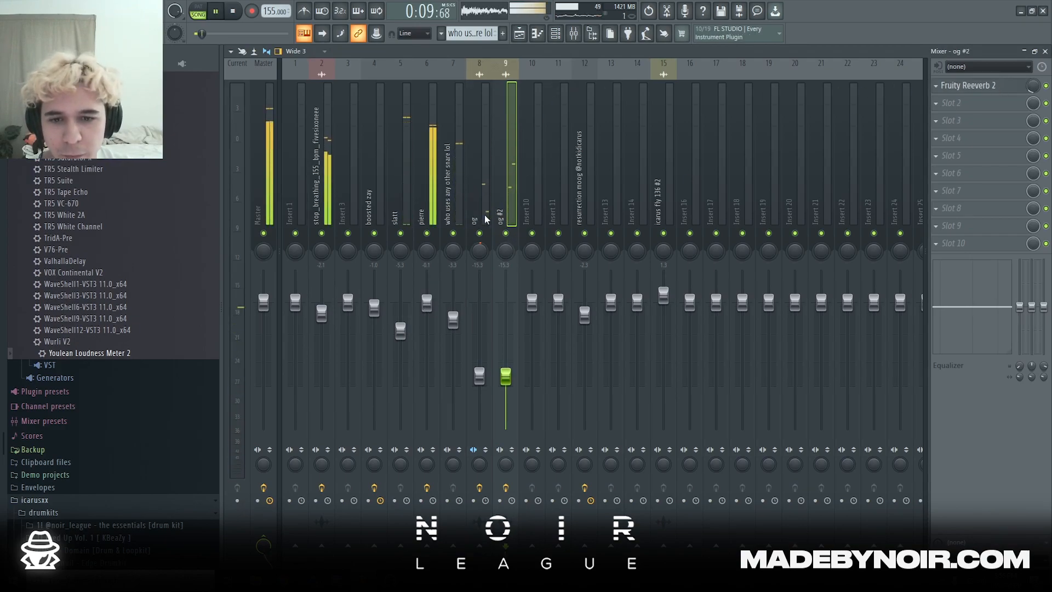
{"action": "key", "text": "F9"}
{"action": "key", "text": "space"}
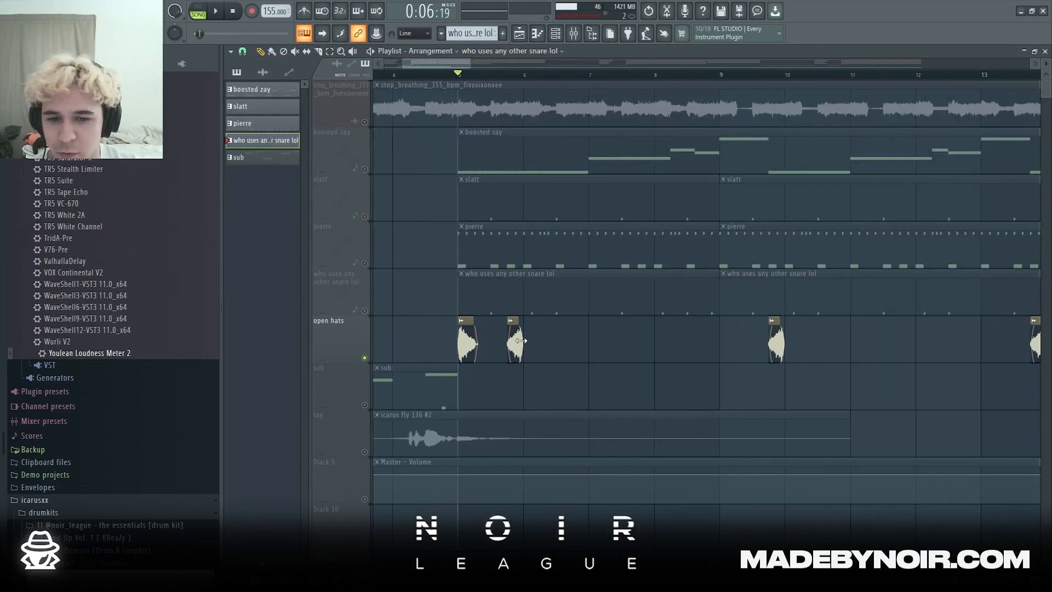
Step: Solo the open hats track, inspect the og clip's sample settings, and play the hats on their own
{"action": "scroll", "coordinate": [463, 343], "scroll_direction": "up", "scroll_amount": 7}
{"action": "double_click", "coordinate": [470, 346]}
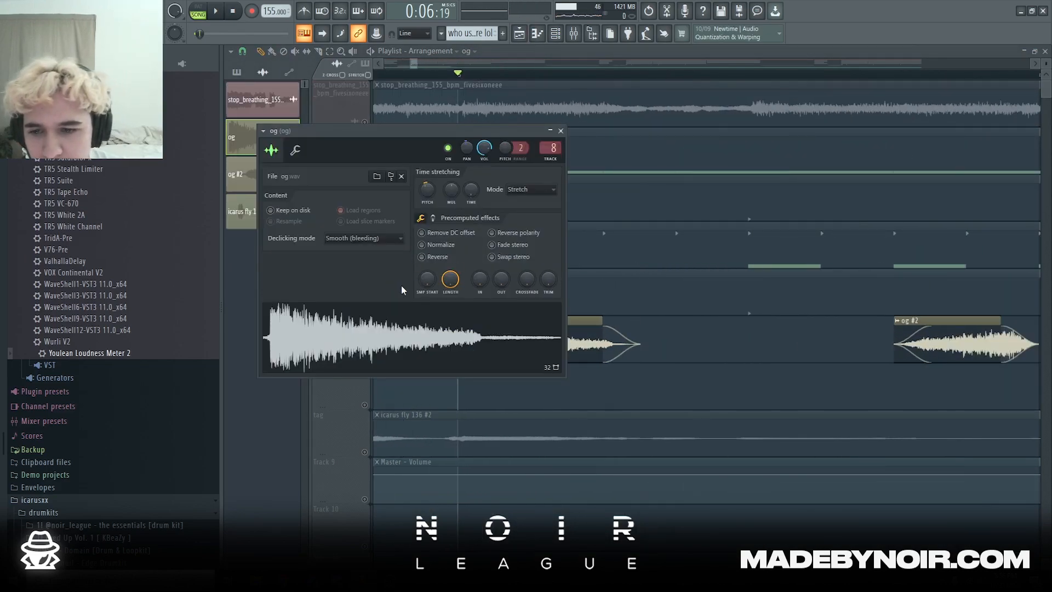
{"action": "key", "text": "Escape"}
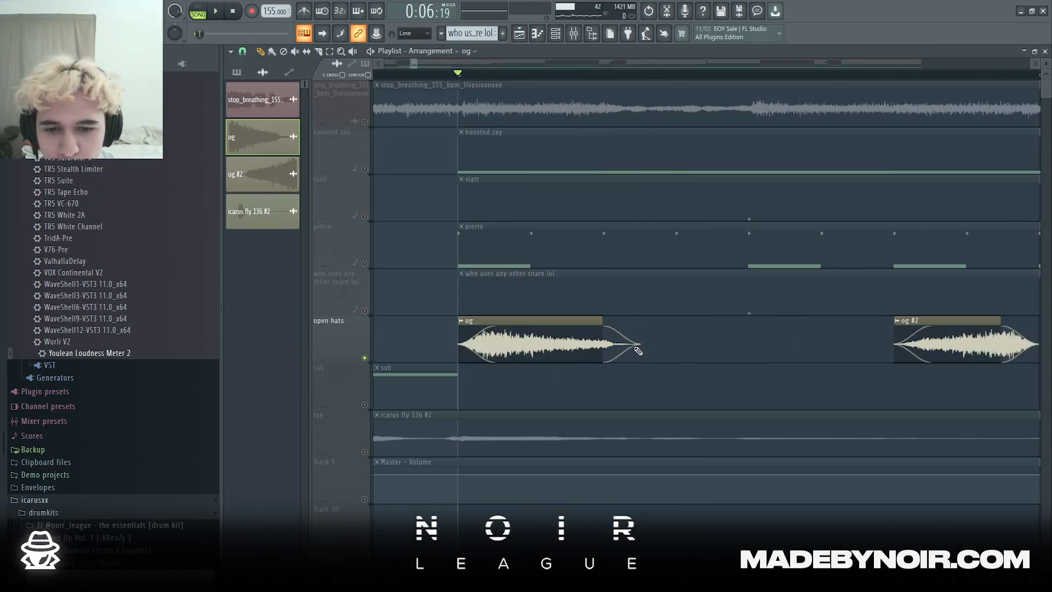
{"action": "key", "text": "space"}
{"action": "scroll", "coordinate": [684, 372], "scroll_direction": "down", "scroll_amount": 5}
{"action": "scroll", "coordinate": [631, 381], "scroll_direction": "down", "scroll_amount": 5}
{"action": "key", "text": "space"}
Step: End the open hats solo, keep only melody, slatt, pierre, snare and open hats unmuted, and audition them from bar 5
{"action": "right_click", "coordinate": [365, 359]}
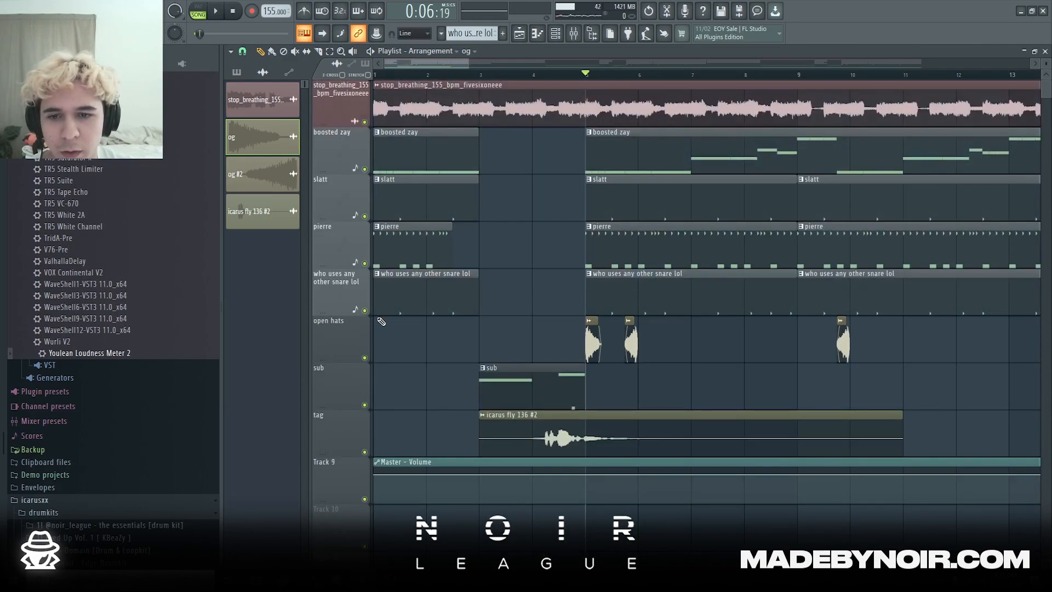
{"action": "left_click_drag", "start_coordinate": [366, 216], "coordinate": [365, 357]}
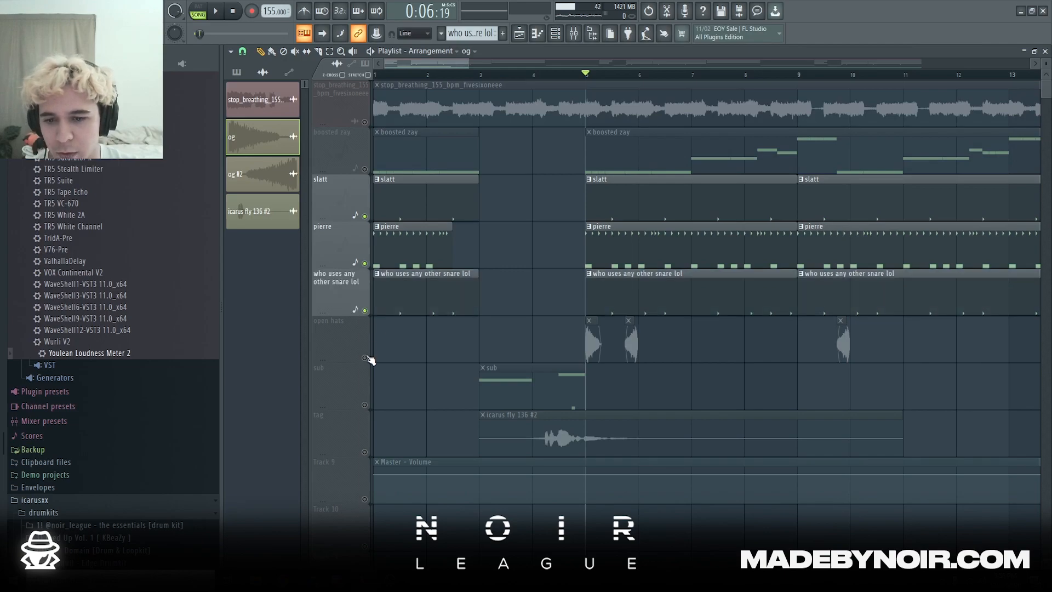
{"action": "left_click", "coordinate": [364, 121]}
{"action": "scroll", "coordinate": [580, 314], "scroll_direction": "down", "scroll_amount": 4}
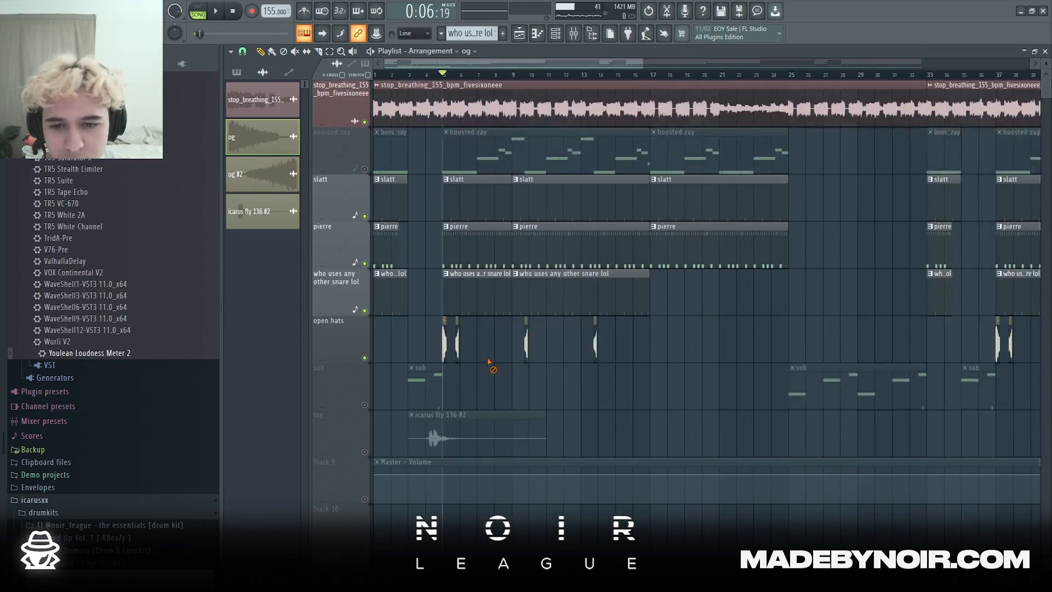
{"action": "scroll", "coordinate": [474, 361], "scroll_direction": "up", "scroll_amount": 1}
{"action": "key", "text": "space"}
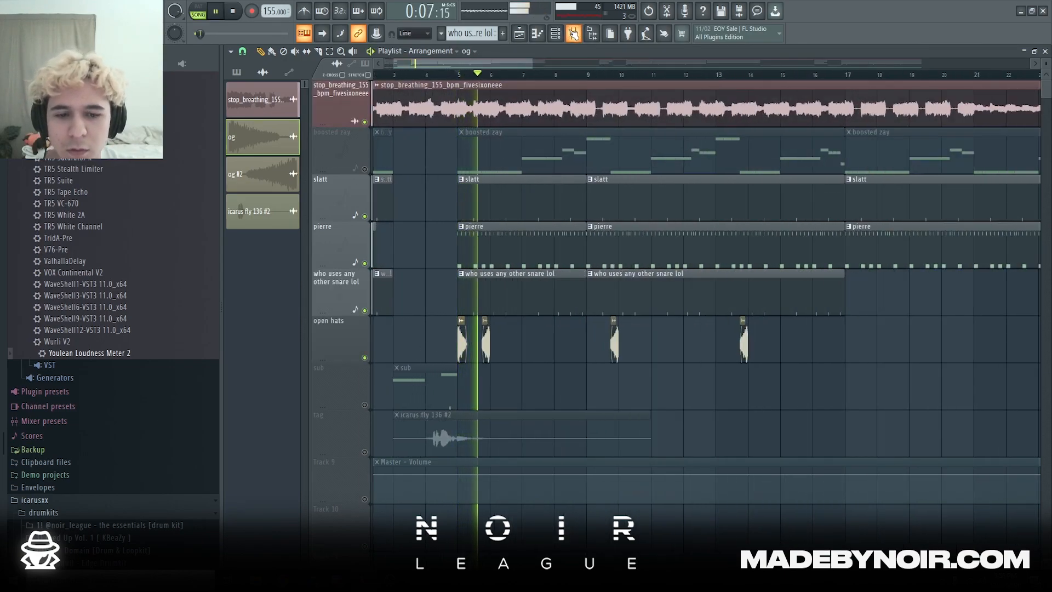
{"action": "scroll", "coordinate": [614, 252], "scroll_direction": "down", "scroll_amount": 2}
{"action": "scroll", "coordinate": [498, 158], "scroll_direction": "down", "scroll_amount": 3}
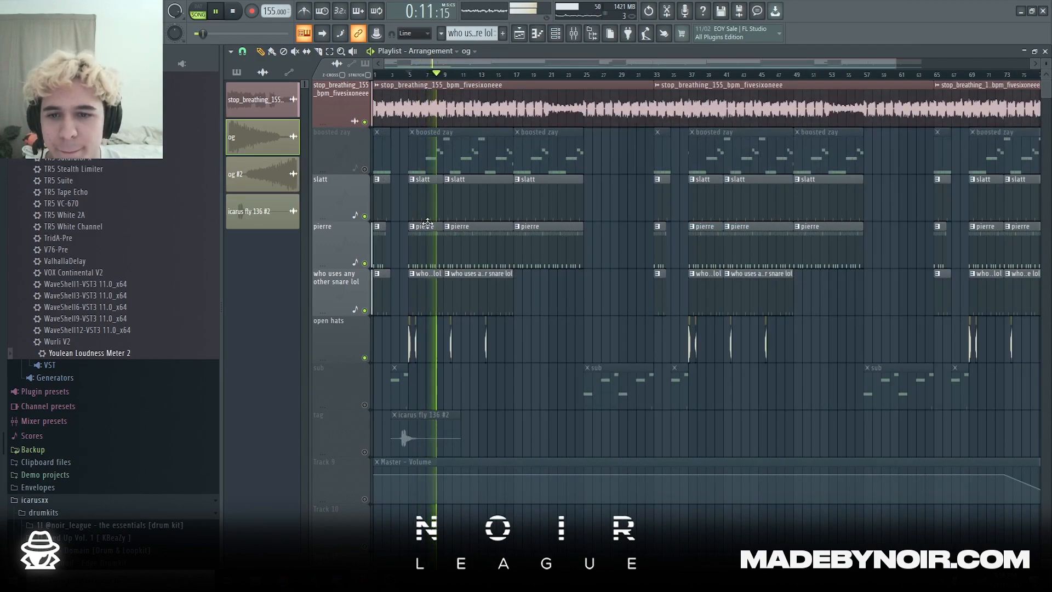
{"action": "key", "text": "space"}
Step: Play the boosted zay pattern while examining its notes in the piano roll, return to the playlist, and stop playback
{"action": "left_click", "coordinate": [555, 34]}
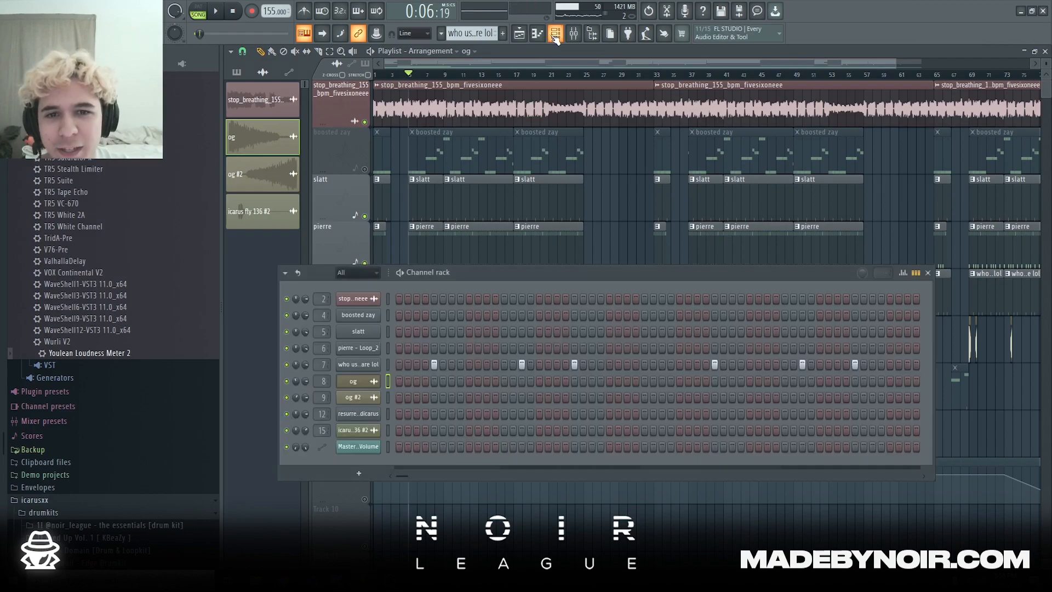
{"action": "left_click", "coordinate": [447, 33]}
{"action": "left_click", "coordinate": [515, 48]}
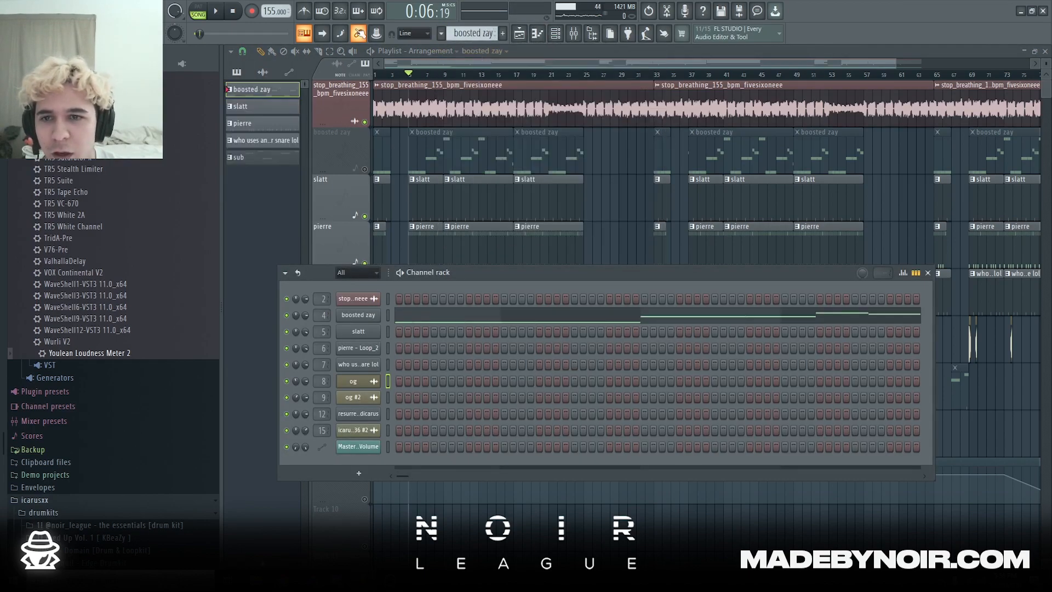
{"action": "left_click", "coordinate": [434, 316]}
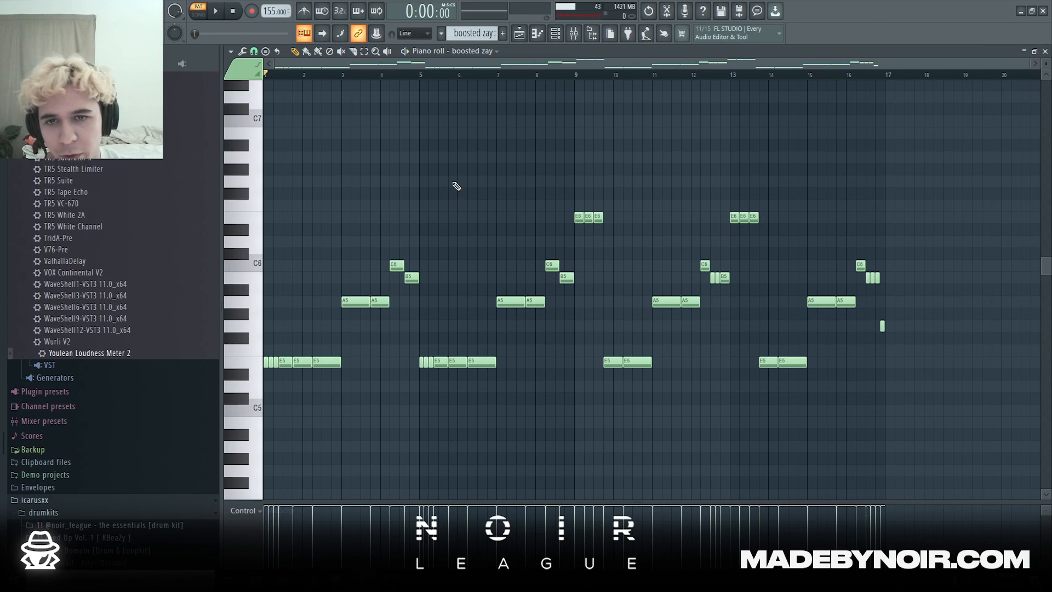
{"action": "key", "text": "space"}
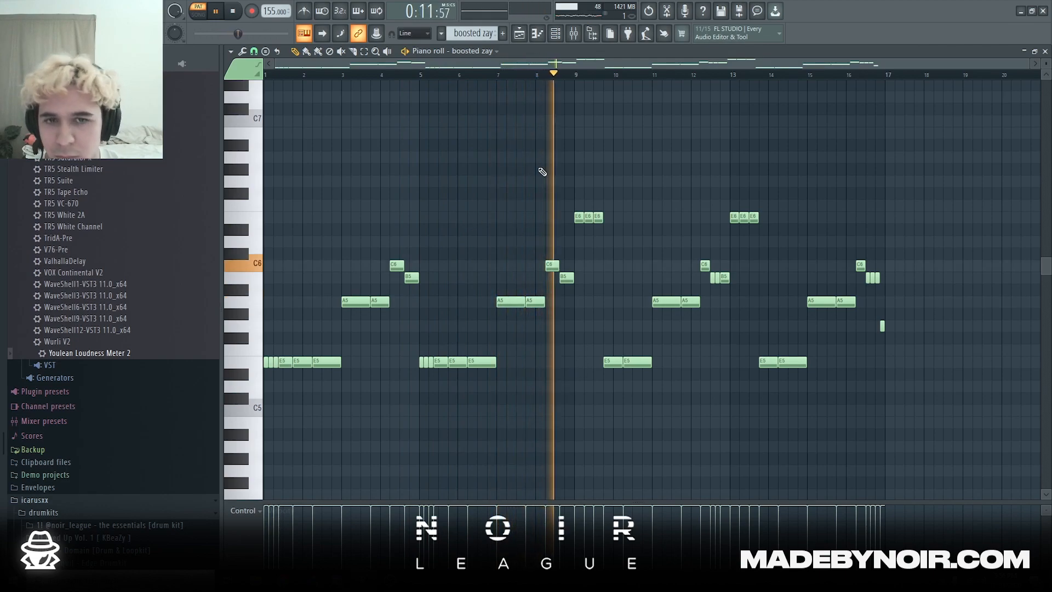
{"action": "left_click", "coordinate": [518, 33]}
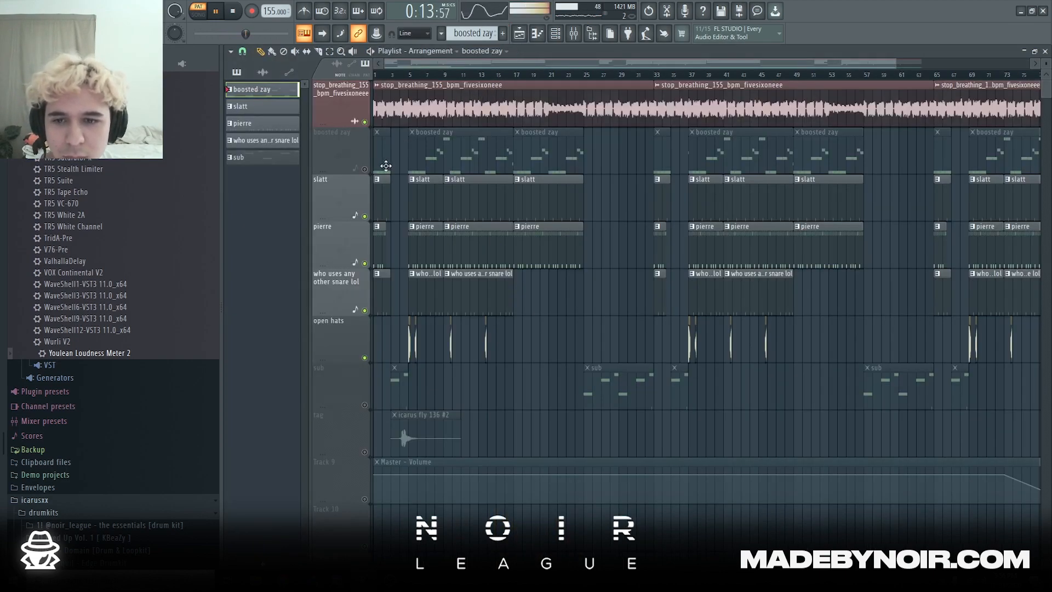
{"action": "key", "text": "space"}
Step: Unmute the boosted zay track, audition it with the melody and drums from the start, and stop playback
{"action": "left_click", "coordinate": [365, 169]}
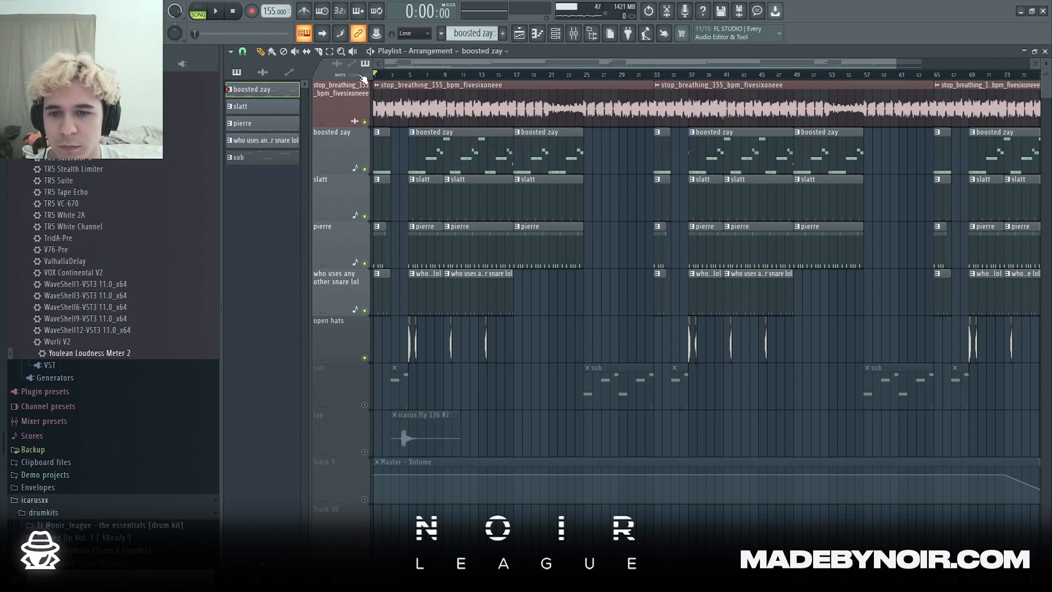
{"action": "key", "text": "space"}
{"action": "scroll", "coordinate": [364, 78], "scroll_direction": "up", "scroll_amount": 3}
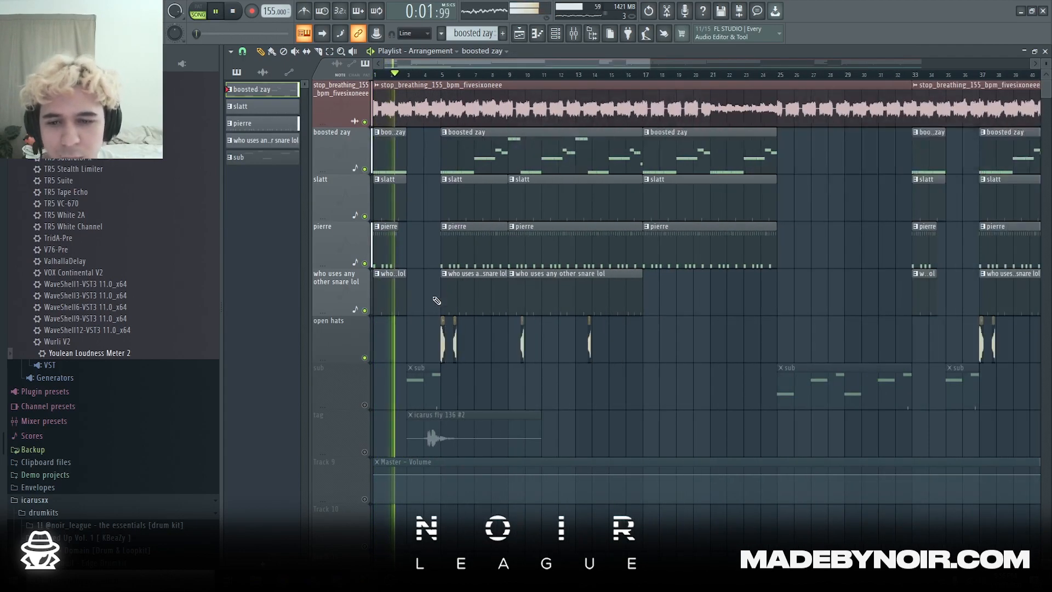
{"action": "scroll", "coordinate": [375, 404], "scroll_direction": "down", "scroll_amount": 2}
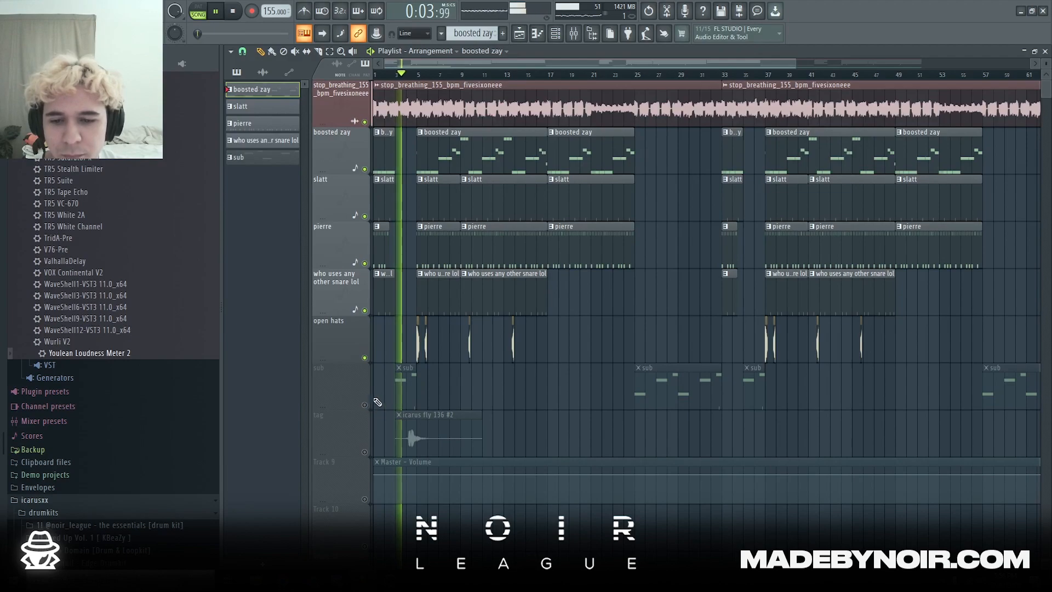
{"action": "scroll", "coordinate": [394, 394], "scroll_direction": "up", "scroll_amount": 2}
{"action": "scroll", "coordinate": [432, 386], "scroll_direction": "down", "scroll_amount": 4}
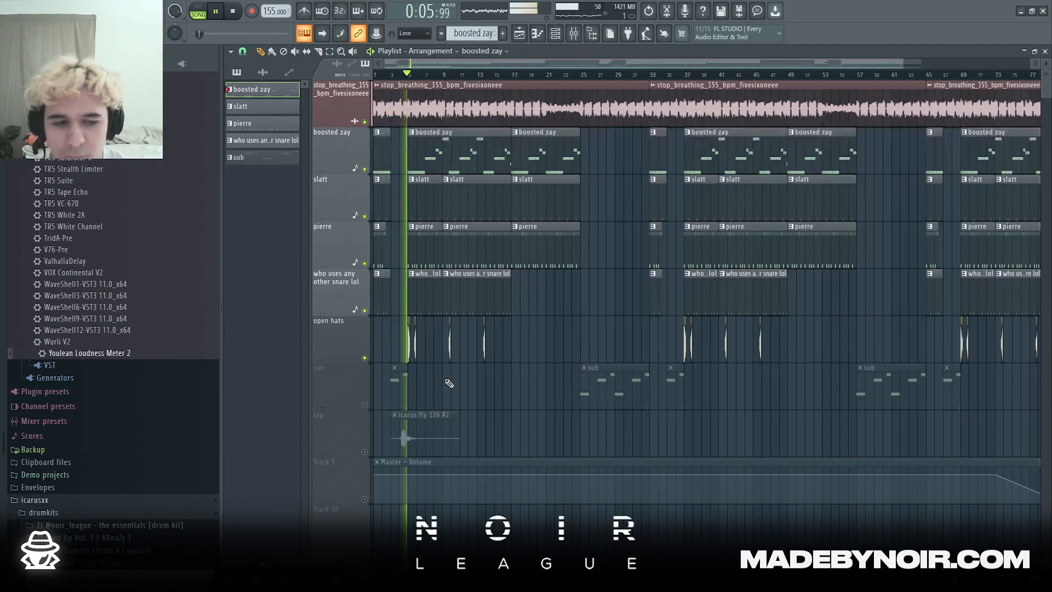
{"action": "scroll", "coordinate": [446, 385], "scroll_direction": "down", "scroll_amount": 2}
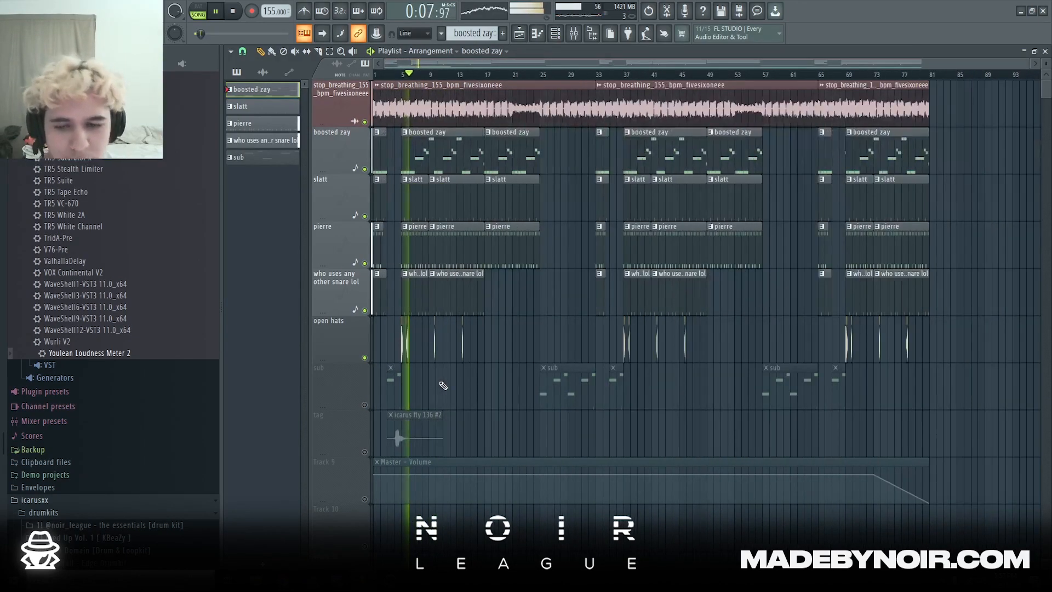
{"action": "key", "text": "space"}
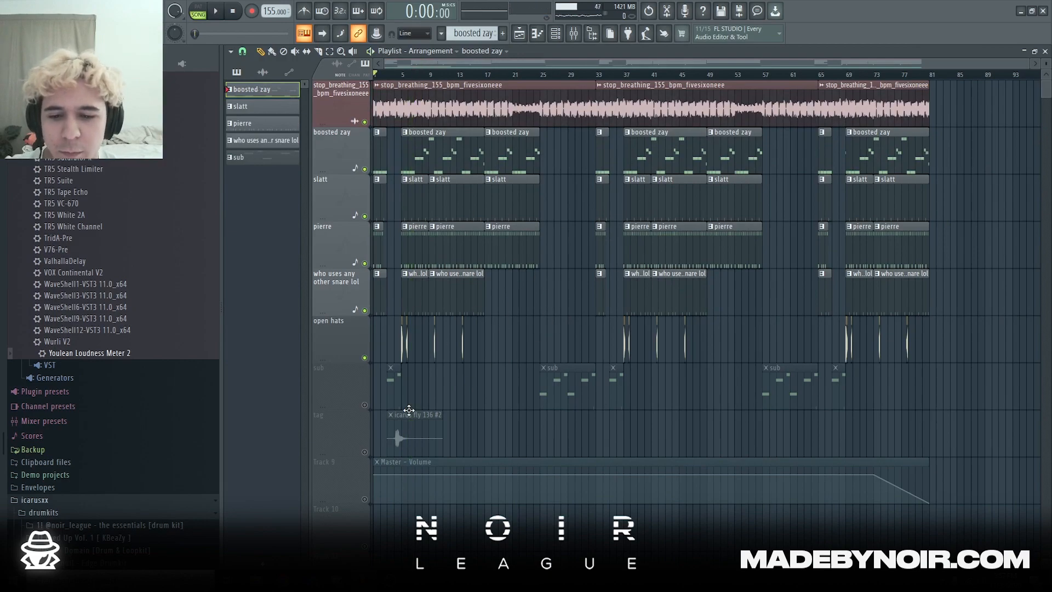
Step: Unmute the sub track, play from the start, and check UAD Raw on the boosted zay mixer insert
{"action": "left_click", "coordinate": [364, 405]}
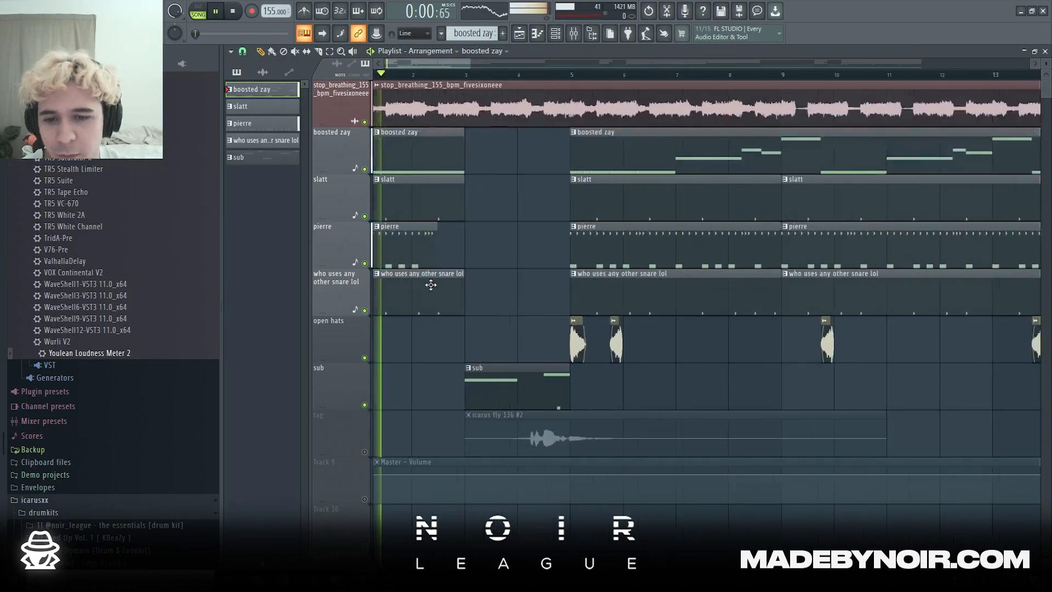
{"action": "left_click", "coordinate": [572, 34]}
{"action": "left_click", "coordinate": [377, 185]}
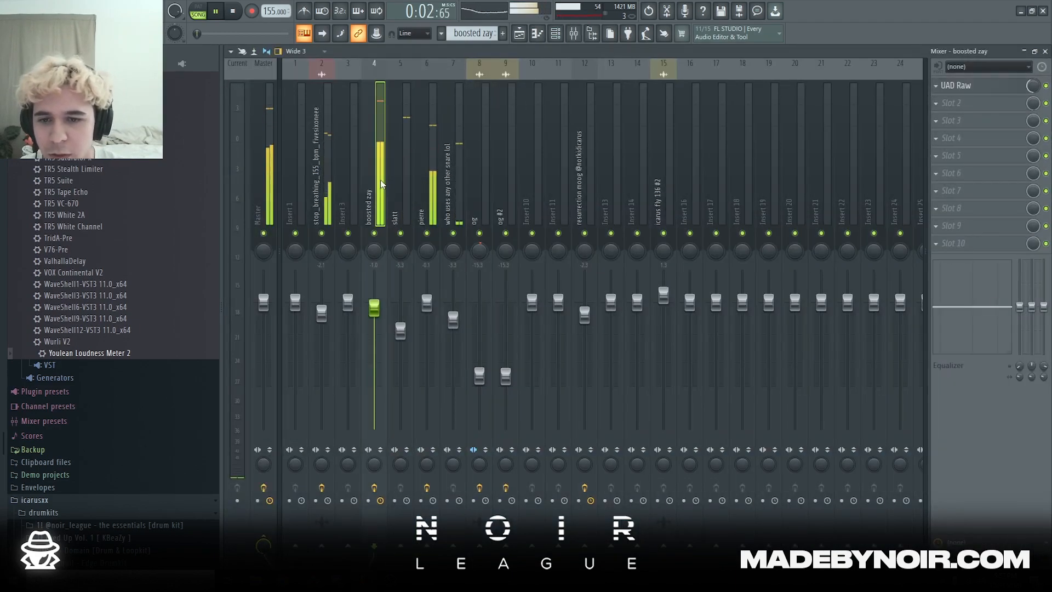
{"action": "left_click", "coordinate": [978, 89]}
{"action": "left_click", "coordinate": [978, 89]}
Step: Check UAD Raw on the resurrection moog mixer insert, and review the melody loop's insert during playback
{"action": "left_click", "coordinate": [585, 165]}
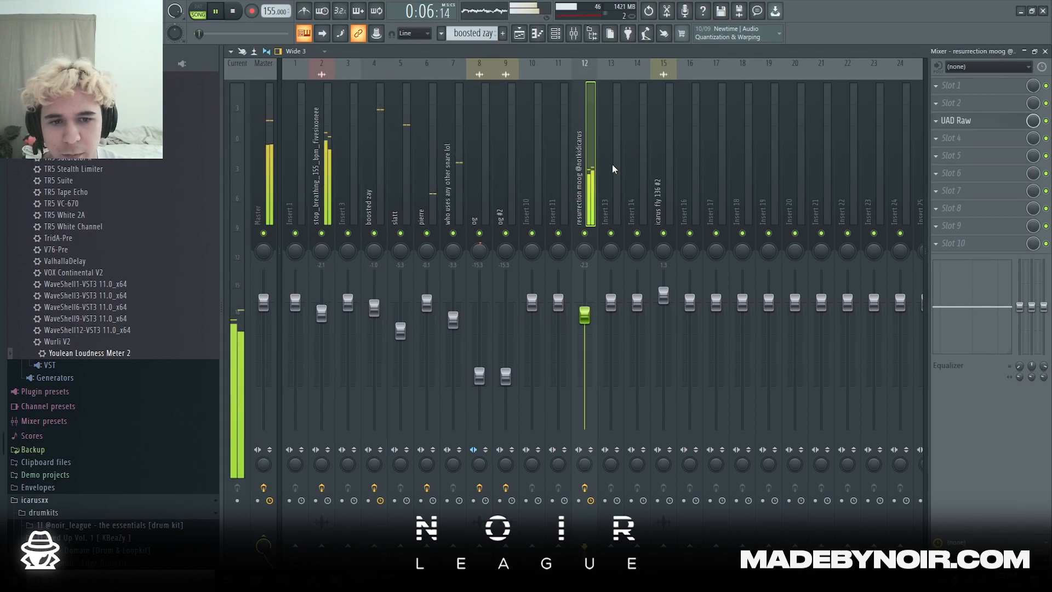
{"action": "left_click", "coordinate": [964, 120]}
{"action": "left_click", "coordinate": [964, 120]}
{"action": "left_click", "coordinate": [469, 189]}
{"action": "left_click_drag", "start_coordinate": [468, 185], "coordinate": [328, 206]}
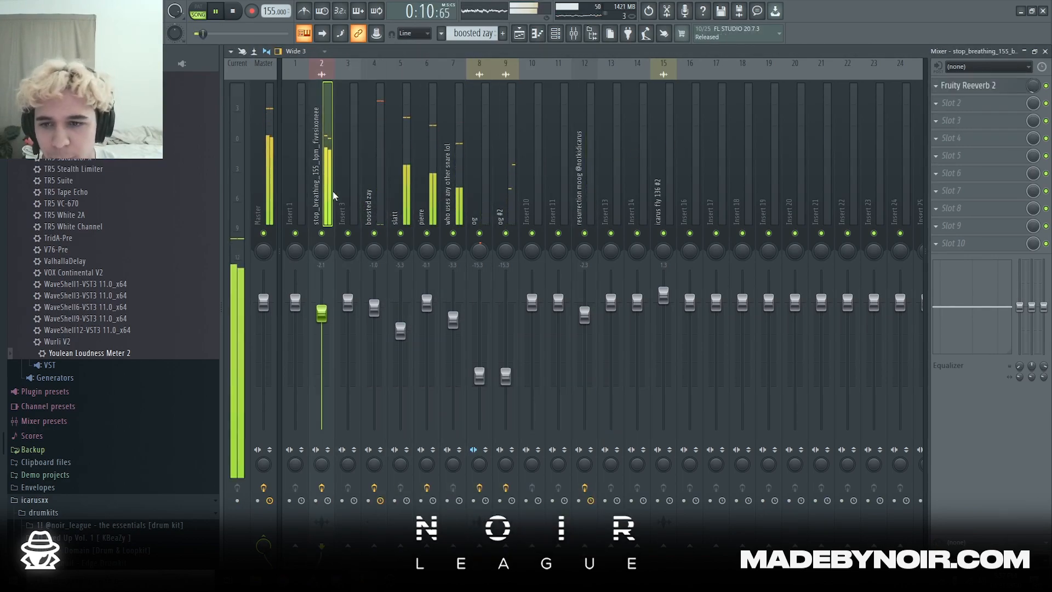
Step: Return to the playlist, unmute the tag and Master - Volume tracks, and play the arrangement from bar 3
{"action": "left_click", "coordinate": [519, 34]}
{"action": "scroll", "coordinate": [625, 373], "scroll_direction": "down", "scroll_amount": 2}
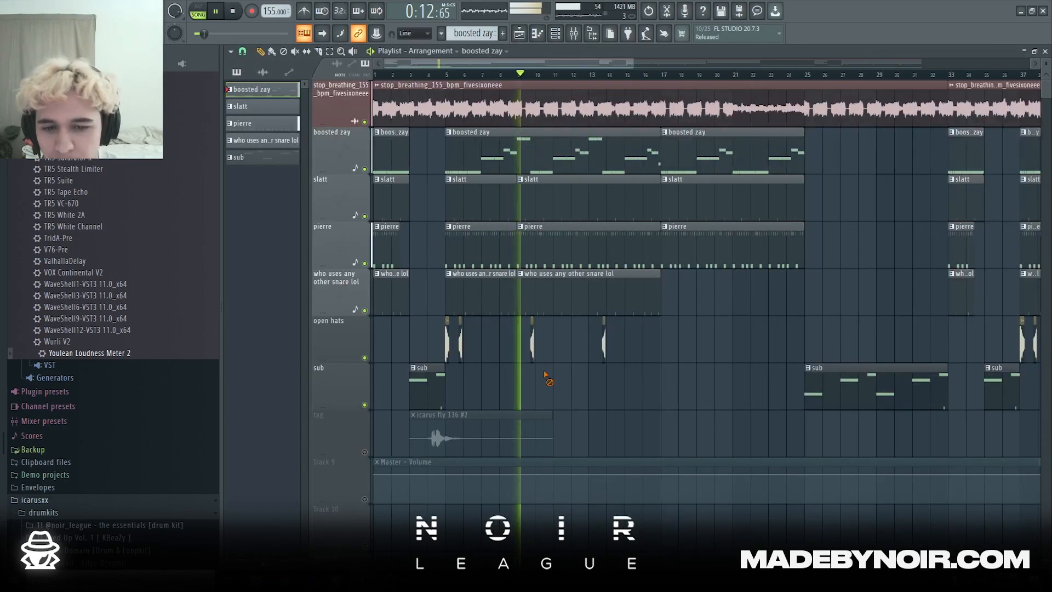
{"action": "scroll", "coordinate": [547, 378], "scroll_direction": "down", "scroll_amount": 2}
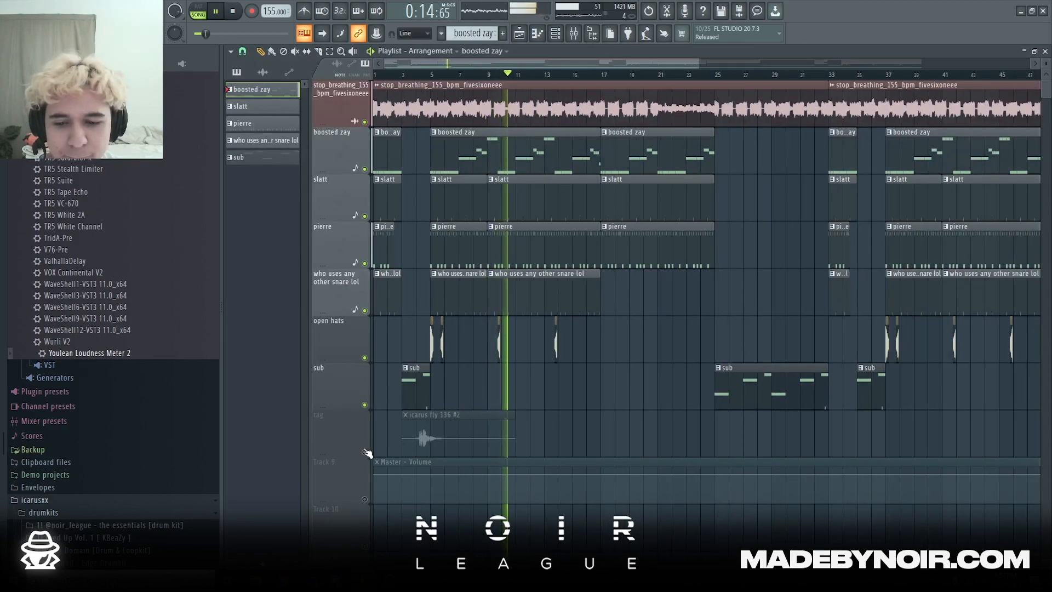
{"action": "left_click", "coordinate": [364, 452]}
{"action": "key", "text": "space"}
{"action": "left_click", "coordinate": [408, 75]}
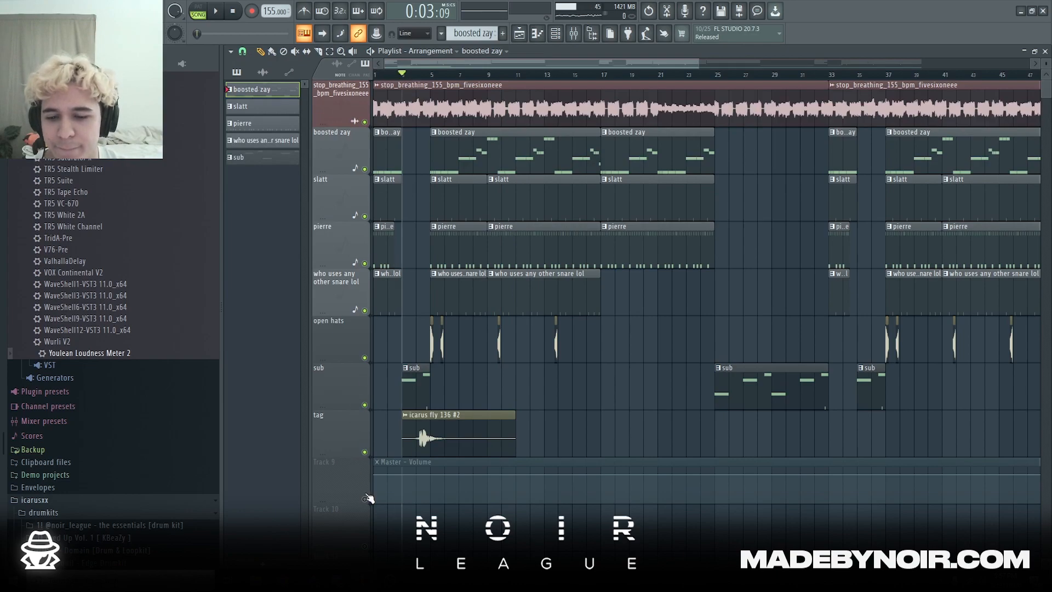
{"action": "key", "text": "space"}
{"action": "scroll", "coordinate": [423, 337], "scroll_direction": "up", "scroll_amount": 3}
{"action": "scroll", "coordinate": [423, 337], "scroll_direction": "down", "scroll_amount": 3}
Step: Watch the mixer levels during playback, return to the playlist, stop, and replay the full arrangement from bar 3
{"action": "left_click", "coordinate": [580, 40]}
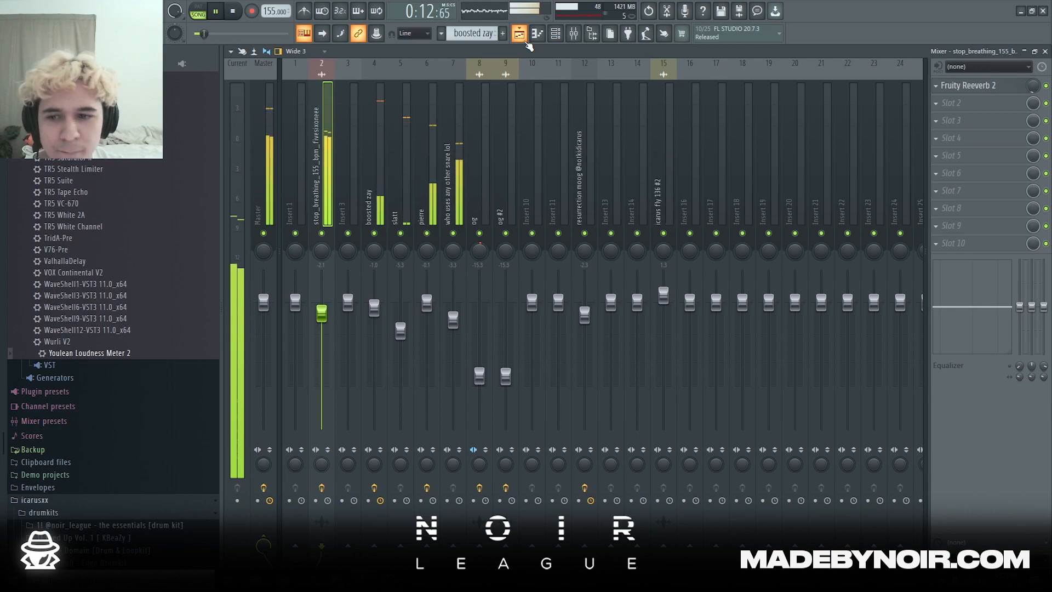
{"action": "scroll", "coordinate": [610, 251], "scroll_direction": "down", "scroll_amount": 3}
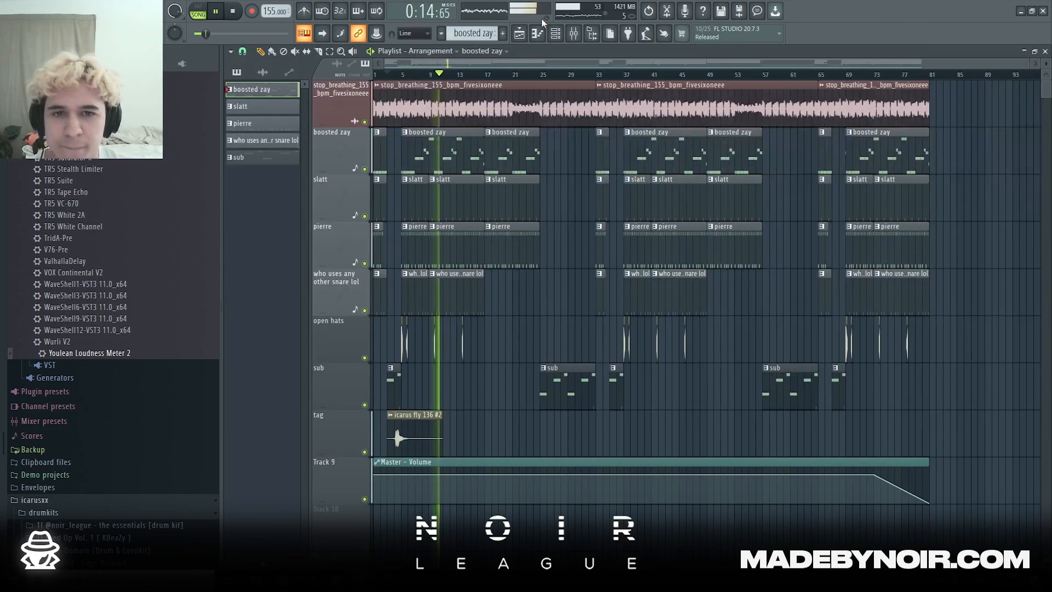
{"action": "key", "text": "space"}
{"action": "left_click", "coordinate": [388, 74]}
{"action": "key", "text": "space"}
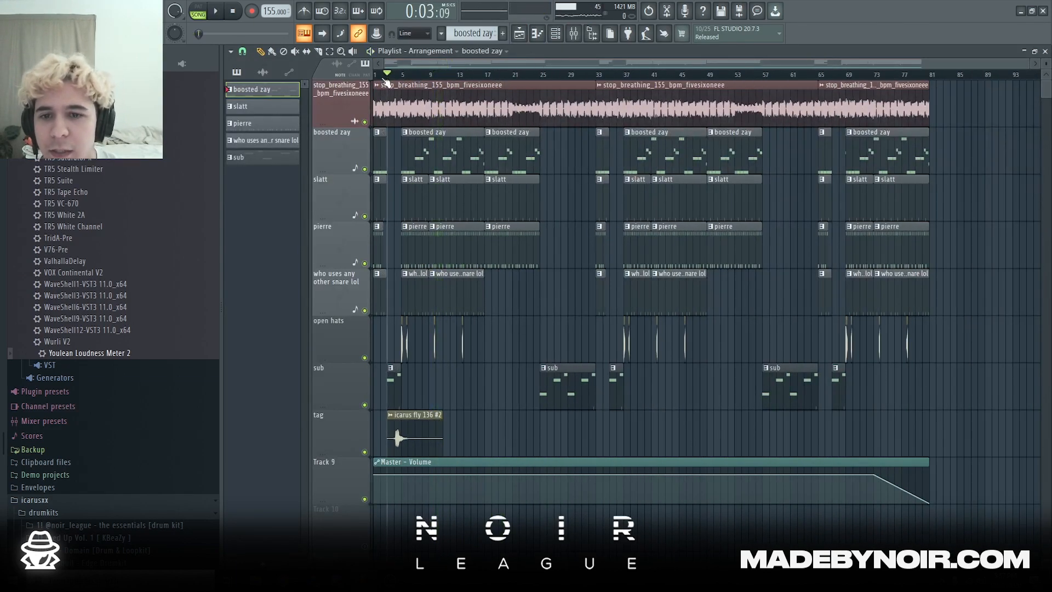
Step: Select the Master mixer track and bypass IHeartNY, WaveShell1, Ozone 9 Maximizer and Youlean Loudness Meter 2
{"action": "left_click", "coordinate": [574, 34]}
{"action": "left_click", "coordinate": [267, 177]}
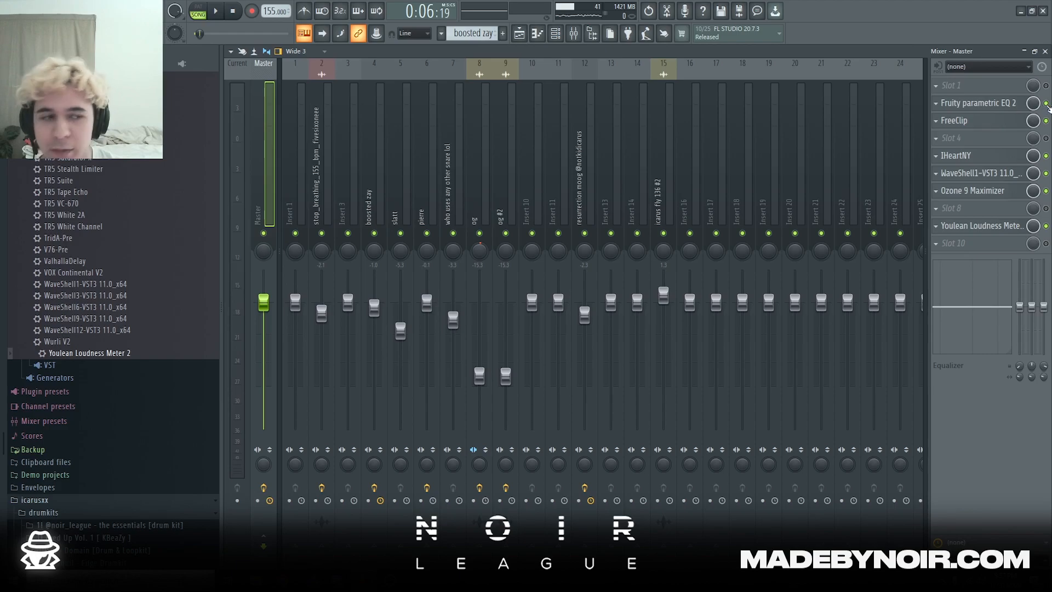
{"action": "right_click", "coordinate": [1046, 104]}
{"action": "left_click", "coordinate": [1046, 121]}
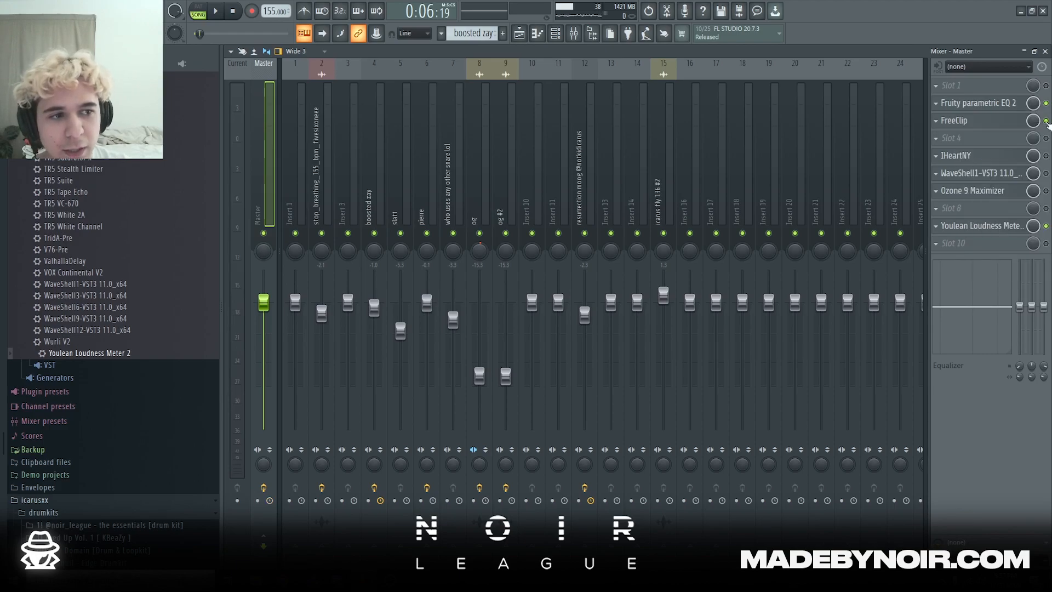
{"action": "left_click", "coordinate": [520, 34]}
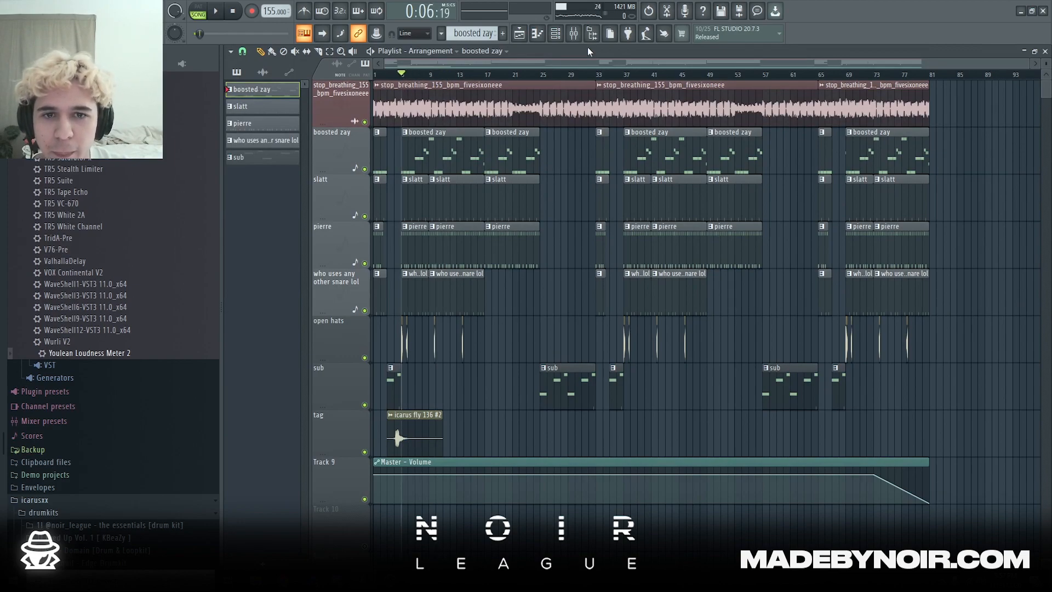
{"action": "left_click", "coordinate": [574, 34]}
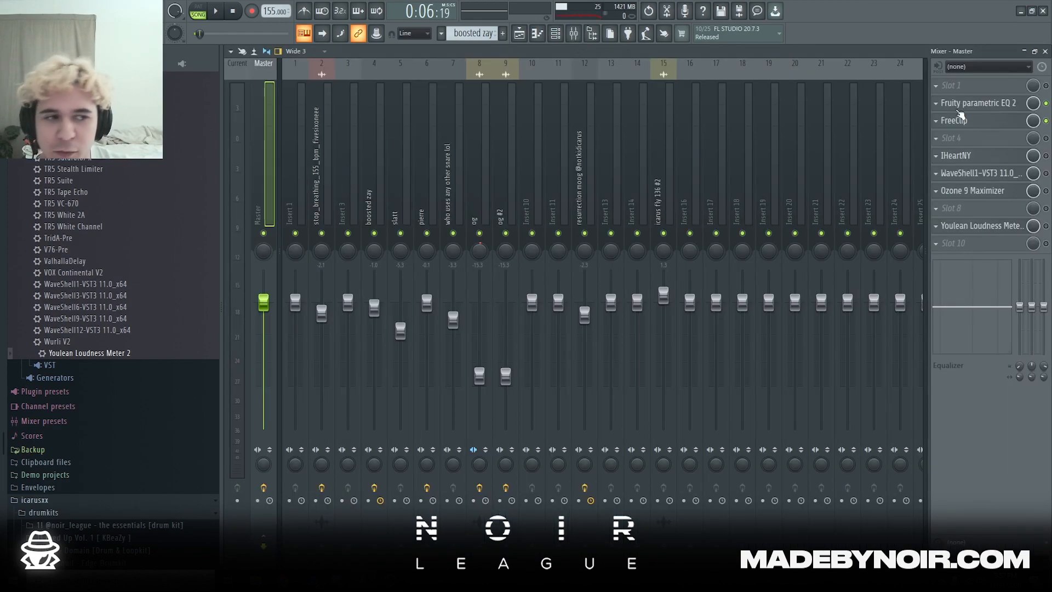
Step: Check the Master's Fruity parametric EQ 2 and FreeClip settings, and play the beat with FreeClip bypassed
{"action": "left_click", "coordinate": [984, 109]}
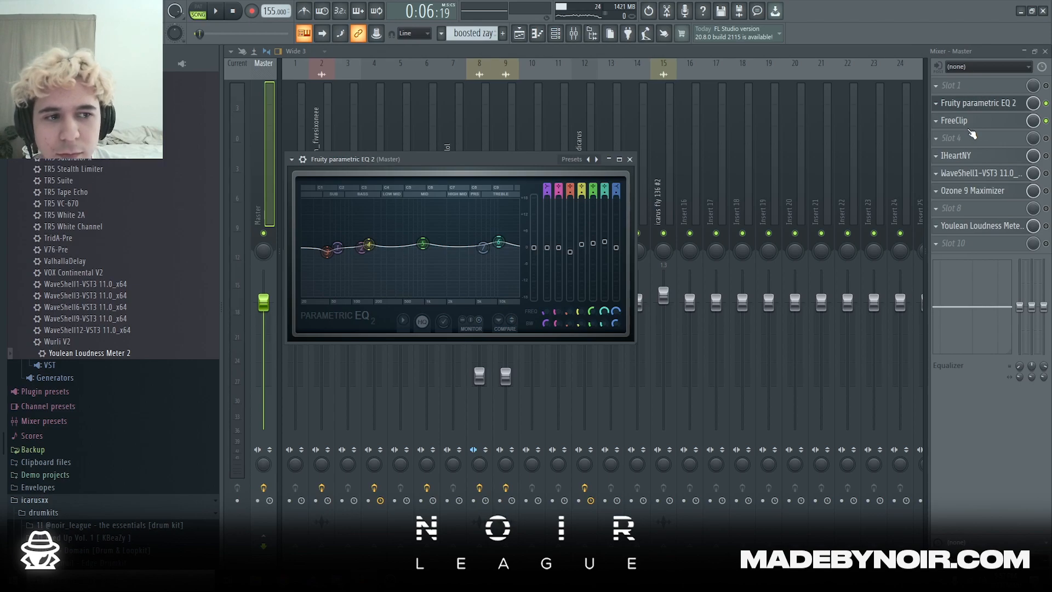
{"action": "left_click", "coordinate": [974, 122]}
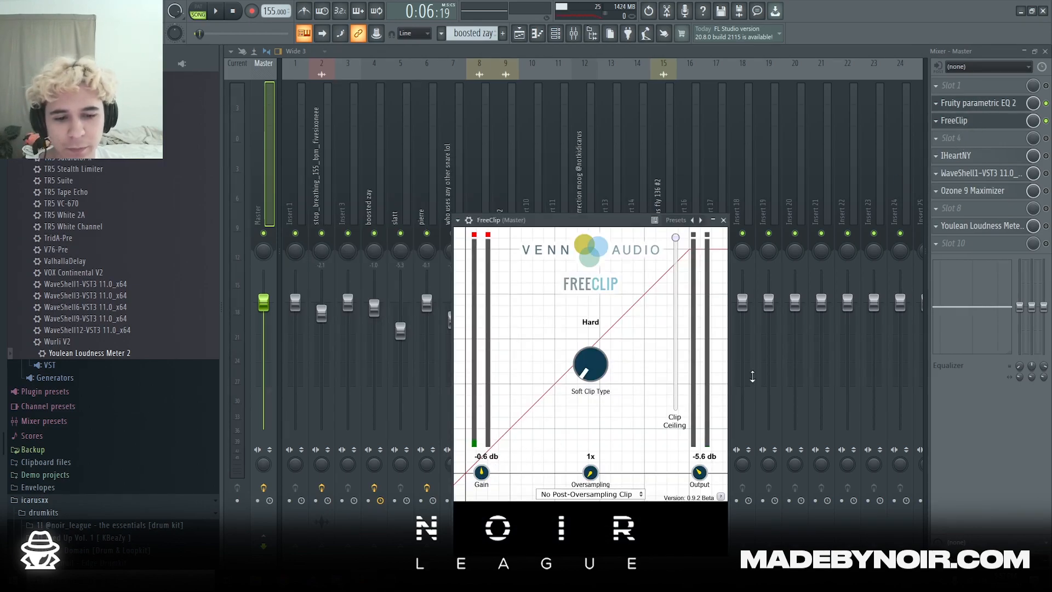
{"action": "left_click", "coordinate": [1046, 121]}
{"action": "key", "text": "space"}
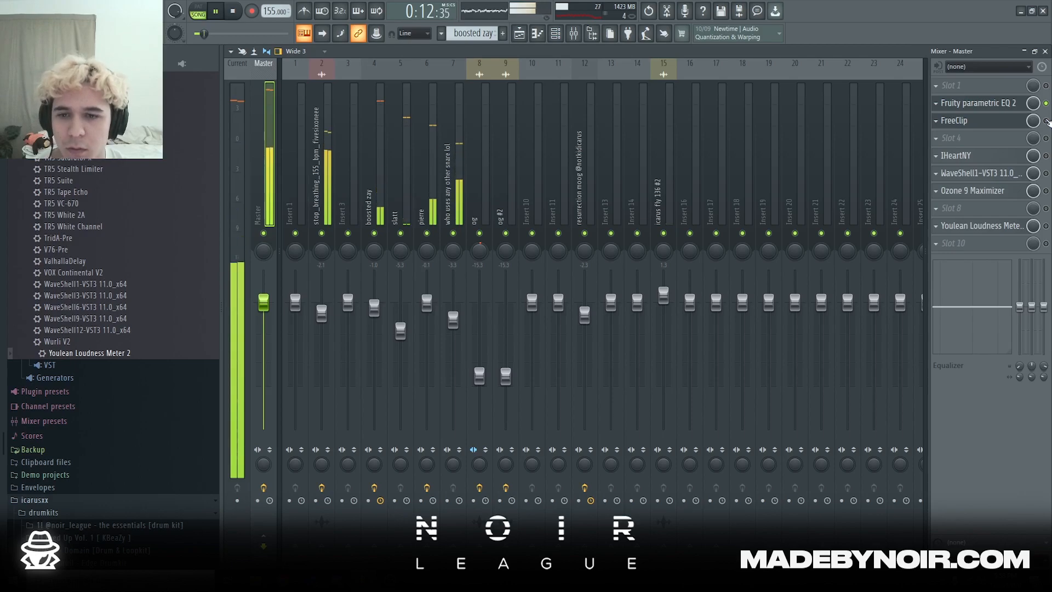
{"action": "key", "text": "space"}
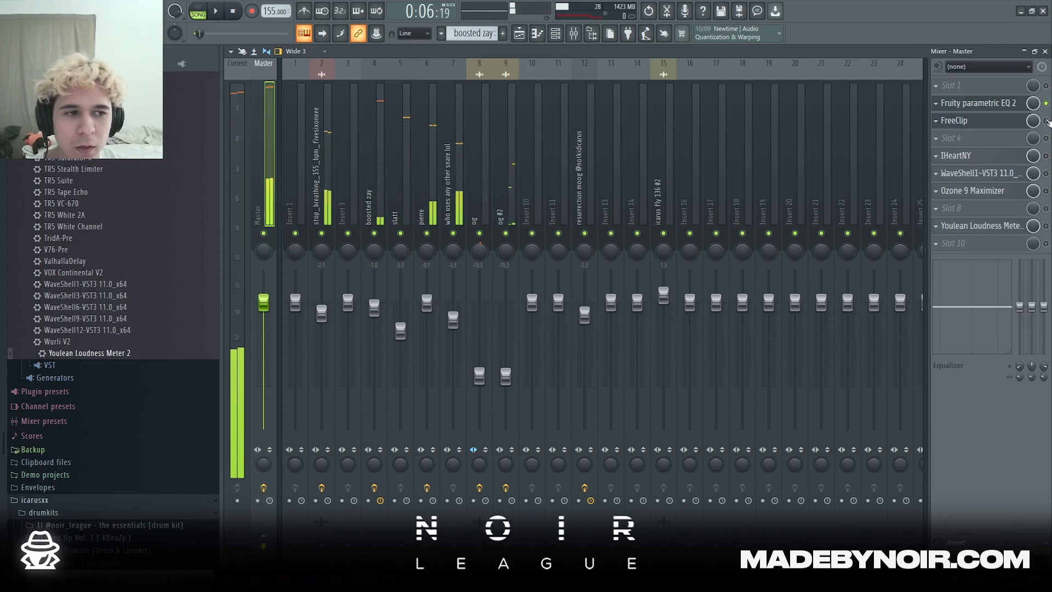
Step: Re-enable FreeClip on the Master, open it, and play the beat while watching its clip meters beside the mixer levels
{"action": "left_click", "coordinate": [996, 127]}
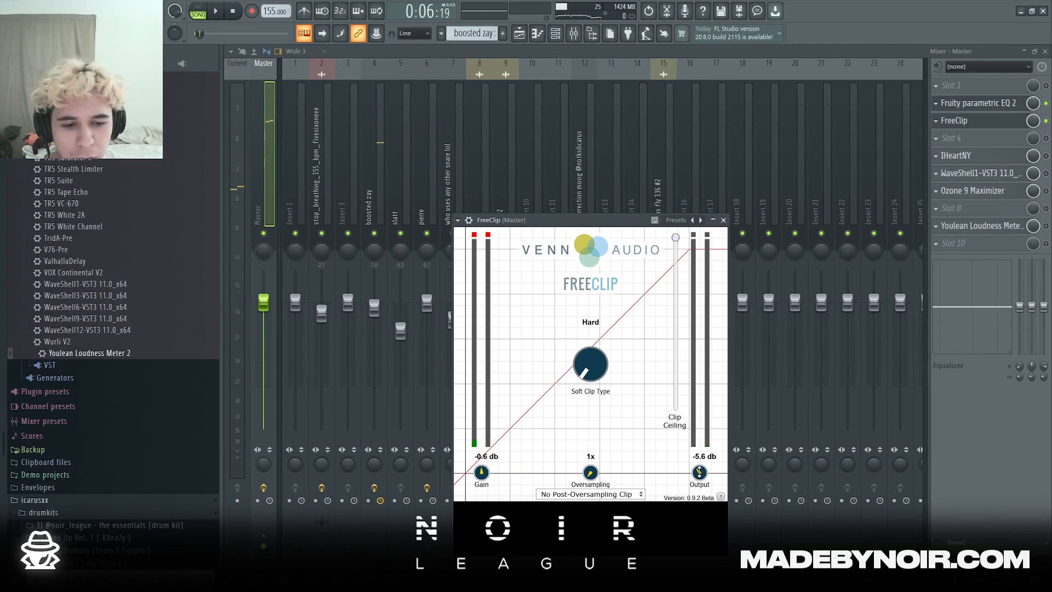
{"action": "key", "text": "space"}
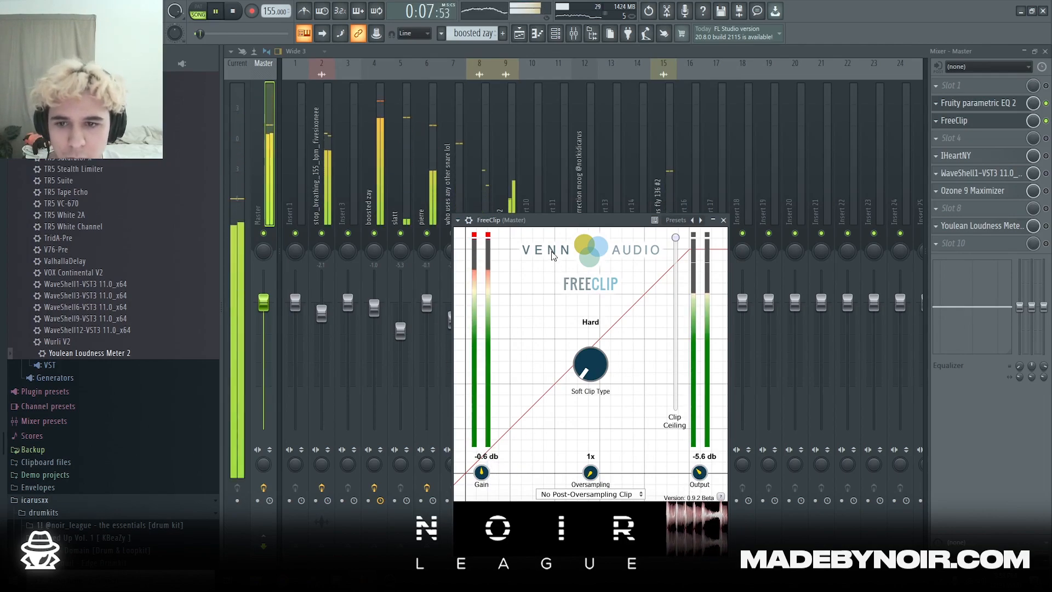
{"action": "key", "text": "space"}
{"action": "left_click_drag", "start_coordinate": [634, 219], "coordinate": [645, 173]}
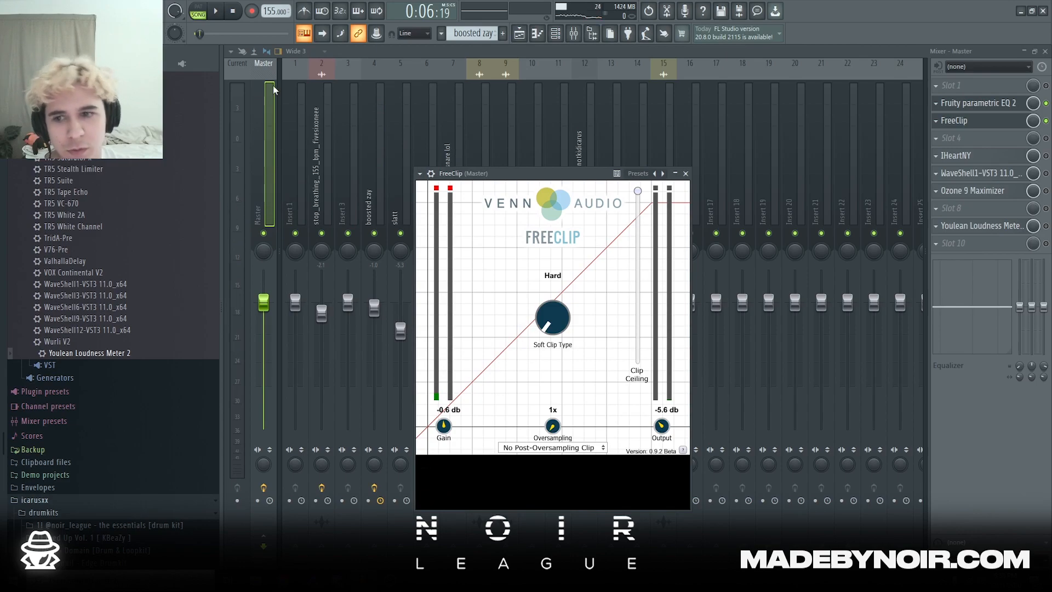
{"action": "left_click_drag", "start_coordinate": [652, 173], "coordinate": [730, 147]}
{"action": "key", "text": "space"}
Step: Try a full boost on the low band of the Master's Fruity parametric EQ 2 and restore its original curve
{"action": "left_click", "coordinate": [983, 109]}
{"action": "key", "text": "space"}
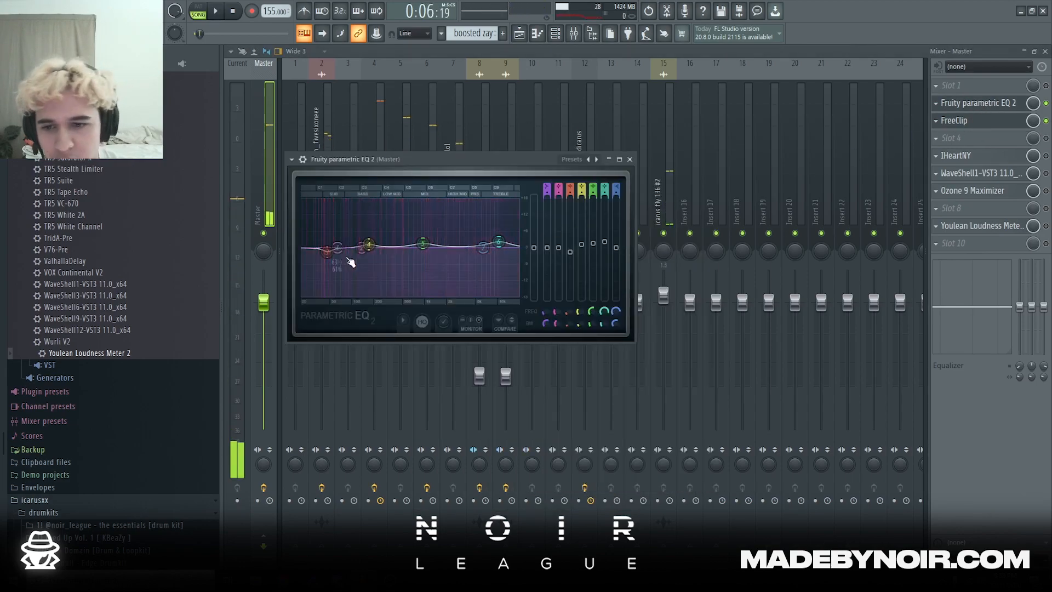
{"action": "left_click_drag", "start_coordinate": [572, 255], "coordinate": [572, 202]}
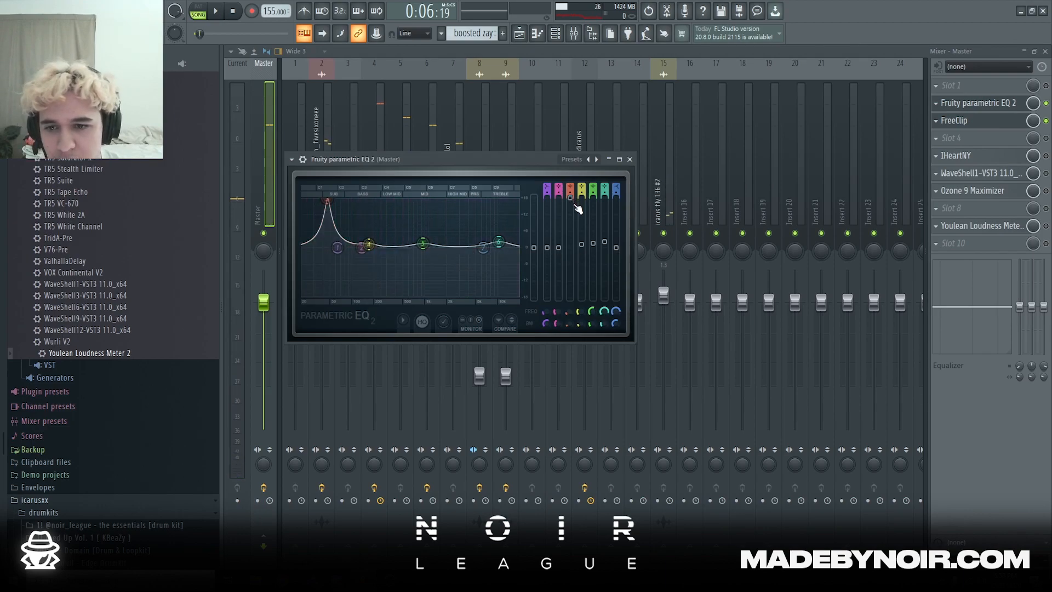
{"action": "left_click_drag", "start_coordinate": [328, 202], "coordinate": [327, 252]}
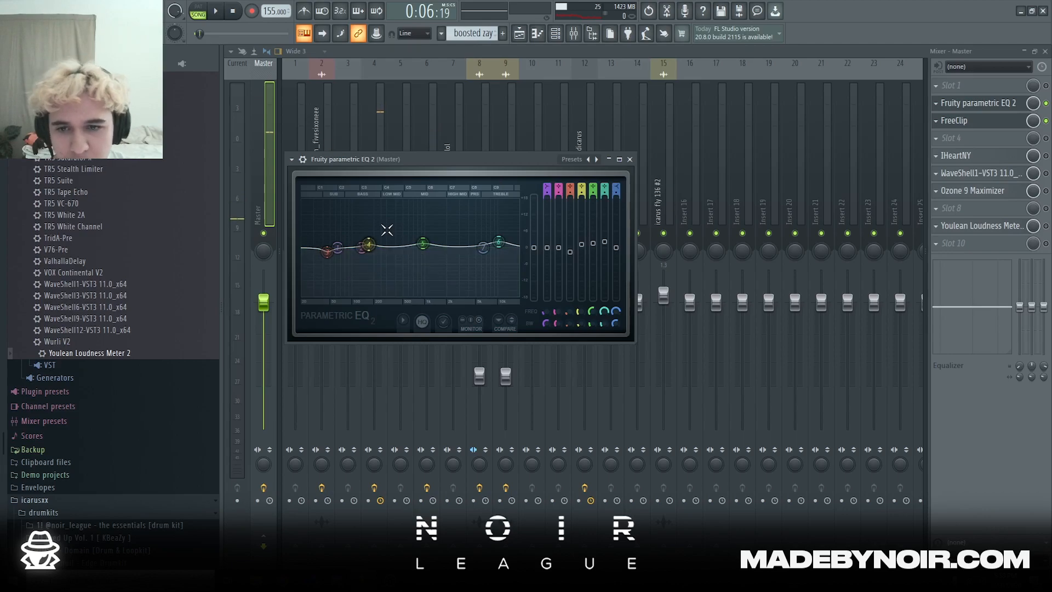
{"action": "mouse_move", "coordinate": [581, 247]}
{"action": "left_mouse_down"}
{"action": "mouse_move", "coordinate": [582, 198]}
{"action": "mouse_move", "coordinate": [582, 243]}
{"action": "left_mouse_up"}
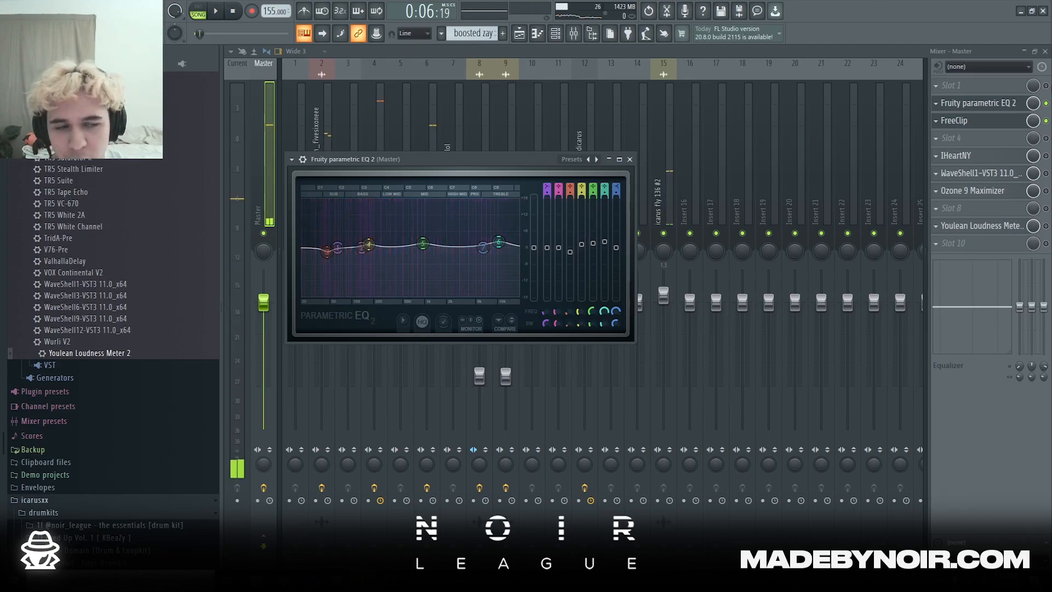
Step: Enable IHeartNY on the Master and review its Spank, output and parallel signal settings
{"action": "left_click", "coordinate": [996, 158]}
{"action": "left_click", "coordinate": [997, 158]}
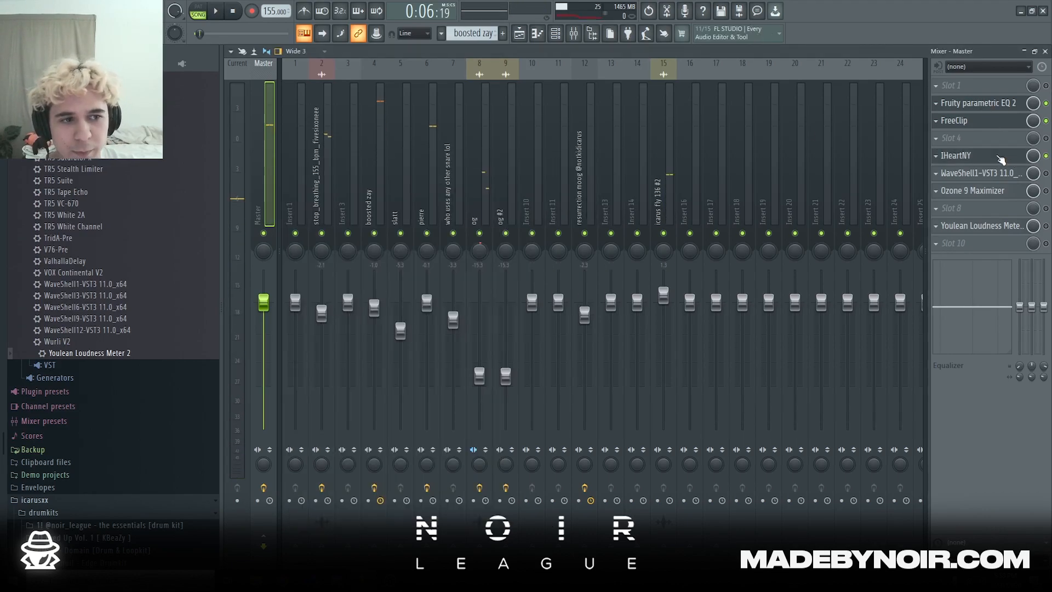
{"action": "left_click", "coordinate": [988, 158]}
{"action": "left_click_drag", "start_coordinate": [407, 163], "coordinate": [521, 108]}
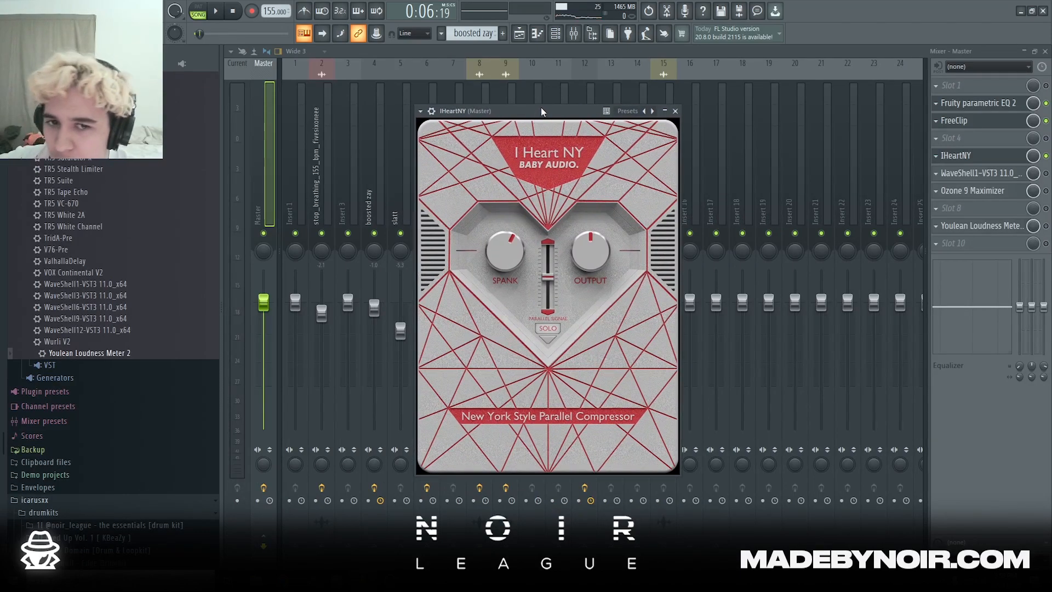
{"action": "left_click_drag", "start_coordinate": [541, 110], "coordinate": [501, 122]}
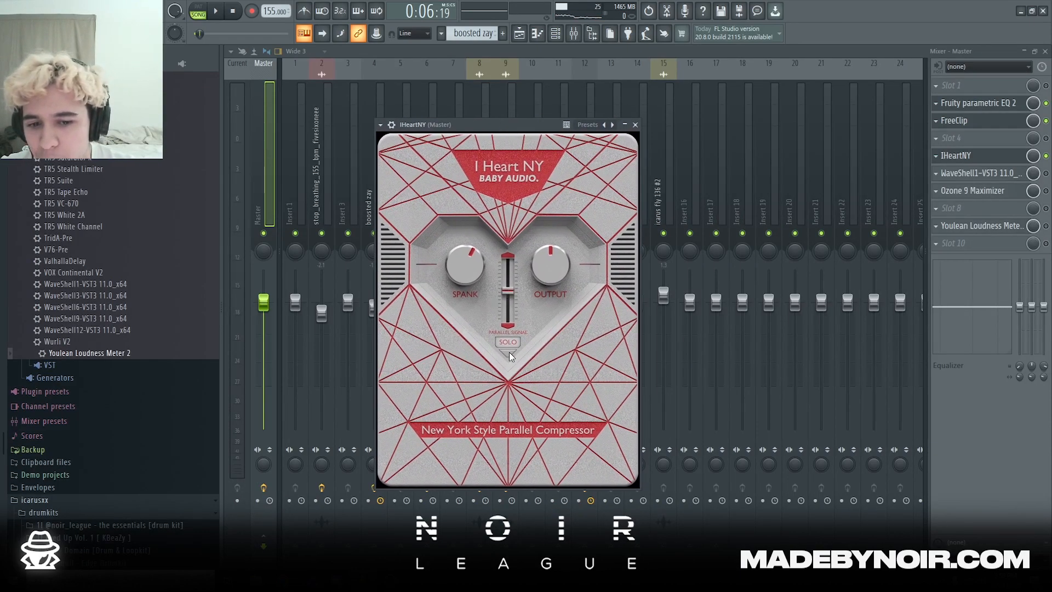
{"action": "left_click_drag", "start_coordinate": [504, 126], "coordinate": [413, 97]}
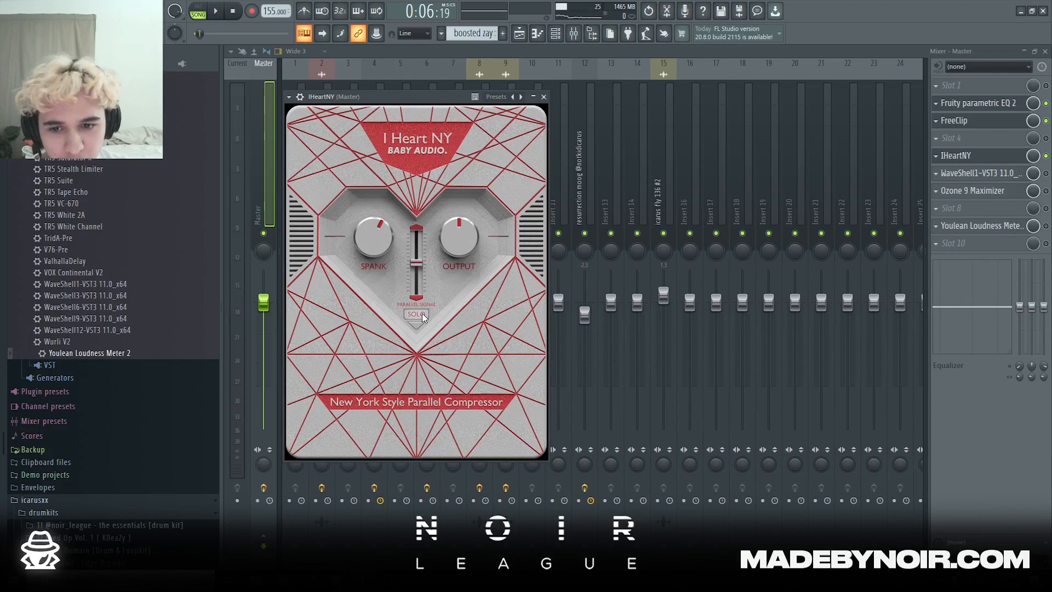
{"action": "left_click_drag", "start_coordinate": [402, 96], "coordinate": [544, 160]}
Step: Audition the beat through IHeartNY with the parallel signal soloed and with solo off, and close the plugin
{"action": "key", "text": "space"}
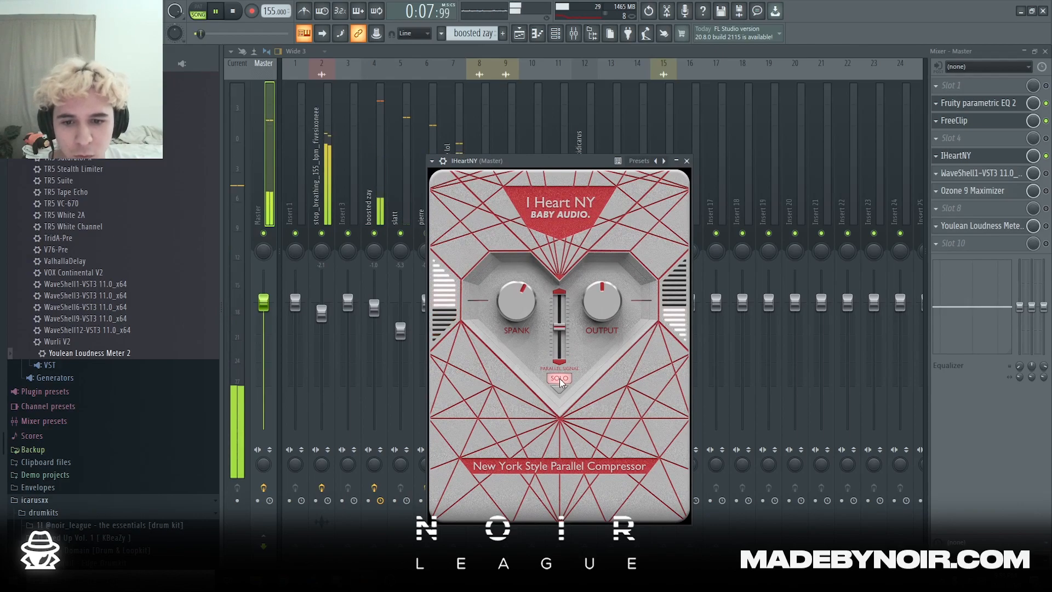
{"action": "key", "text": "space"}
{"action": "left_click_drag", "start_coordinate": [545, 168], "coordinate": [452, 156]}
{"action": "key", "text": "space"}
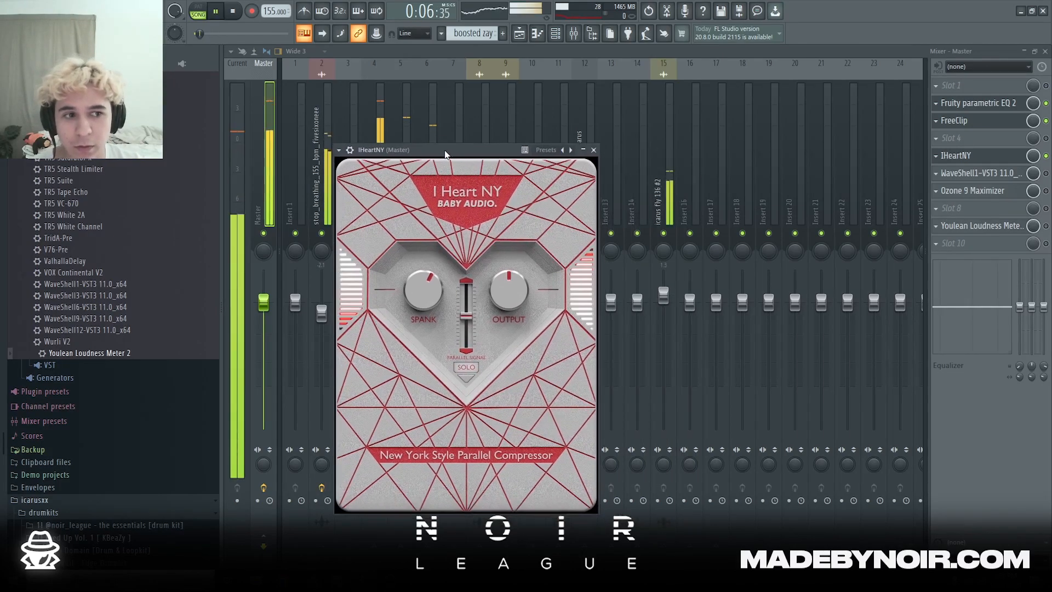
{"action": "key", "text": "space"}
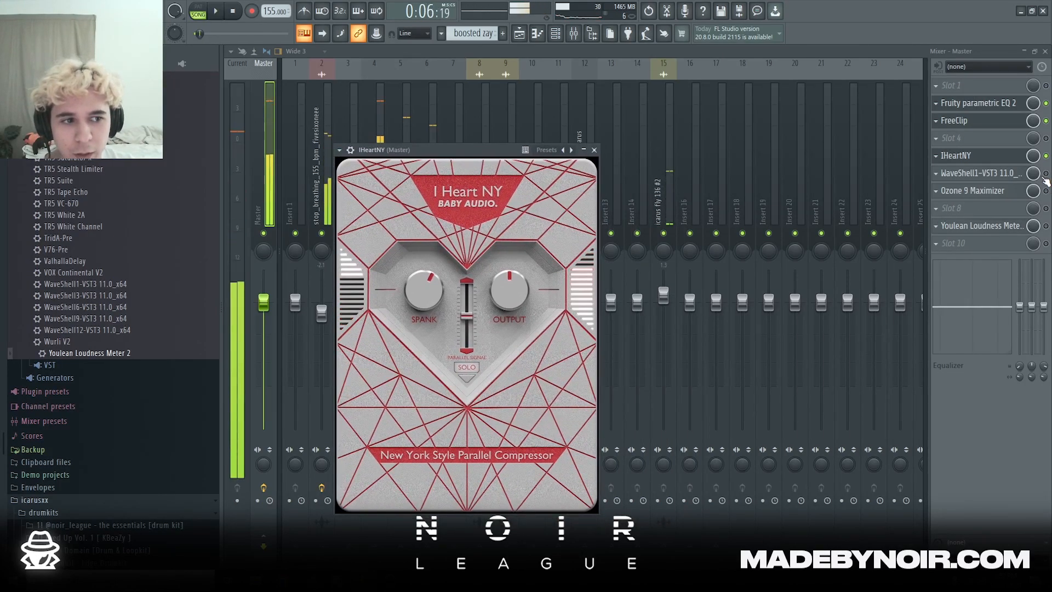
{"action": "key", "text": "Escape"}
Step: Enable the Master's WaveShell1 S1 Stereo Imager, review its gain and width, and close it
{"action": "left_click", "coordinate": [1003, 177]}
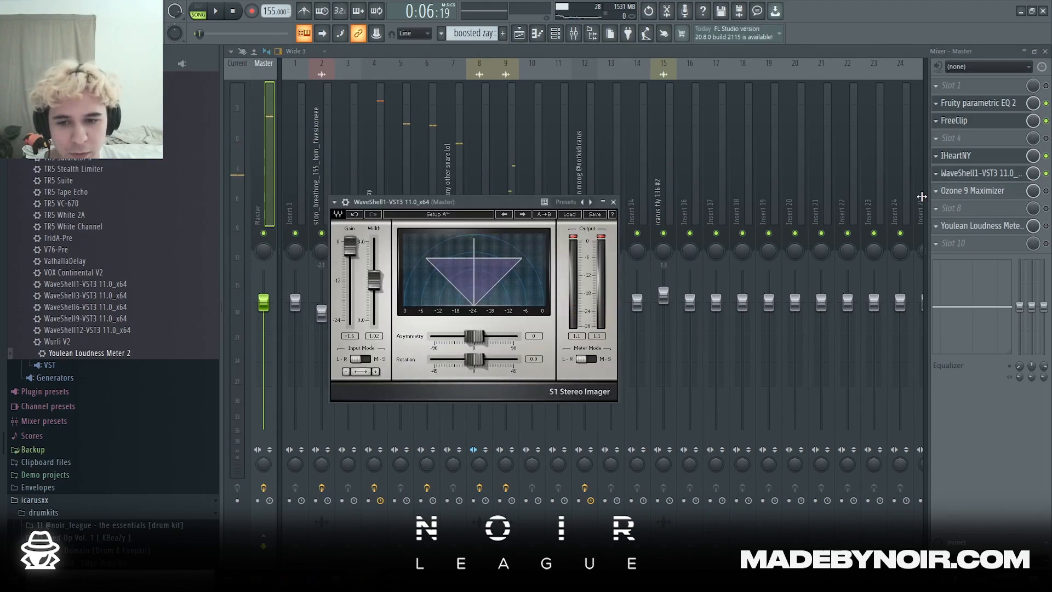
{"action": "left_click_drag", "start_coordinate": [473, 206], "coordinate": [462, 180]}
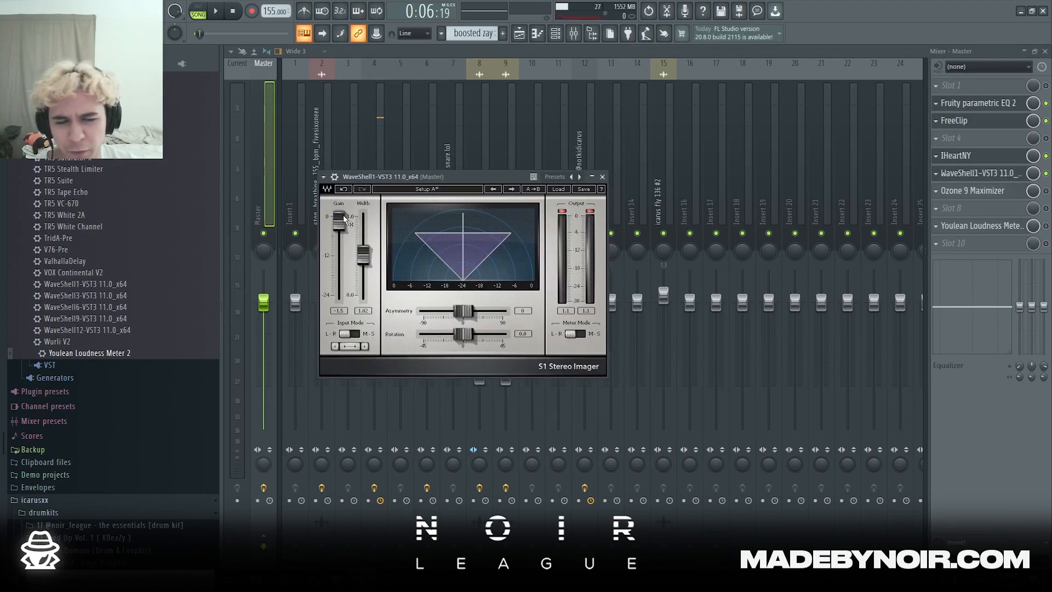
{"action": "key", "text": "Escape"}
Step: Enable Ozone 9 Maximizer on the Master, review its threshold and ceiling settings, and play the beat through it
{"action": "left_click", "coordinate": [995, 203]}
{"action": "key", "text": "Escape"}
{"action": "left_click", "coordinate": [993, 196]}
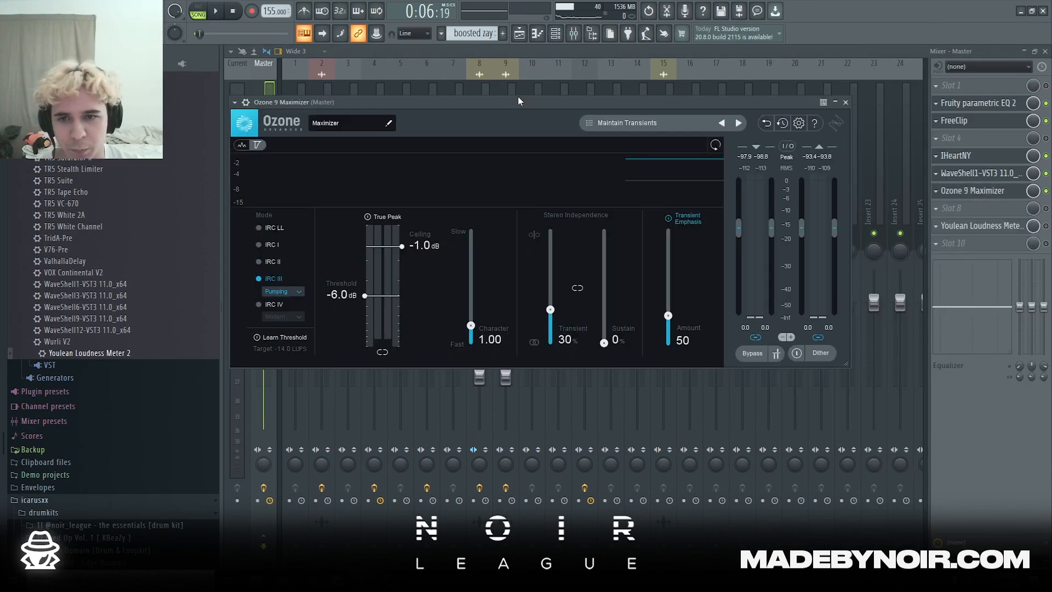
{"action": "left_click_drag", "start_coordinate": [657, 103], "coordinate": [667, 120]}
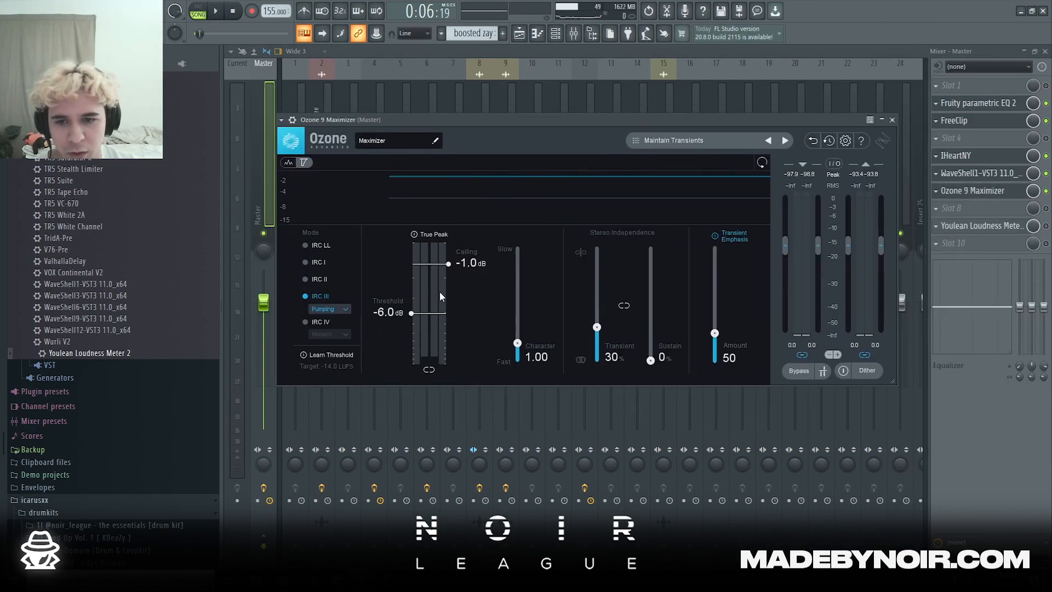
{"action": "left_click_drag", "start_coordinate": [501, 120], "coordinate": [492, 257]}
{"action": "key", "text": "space"}
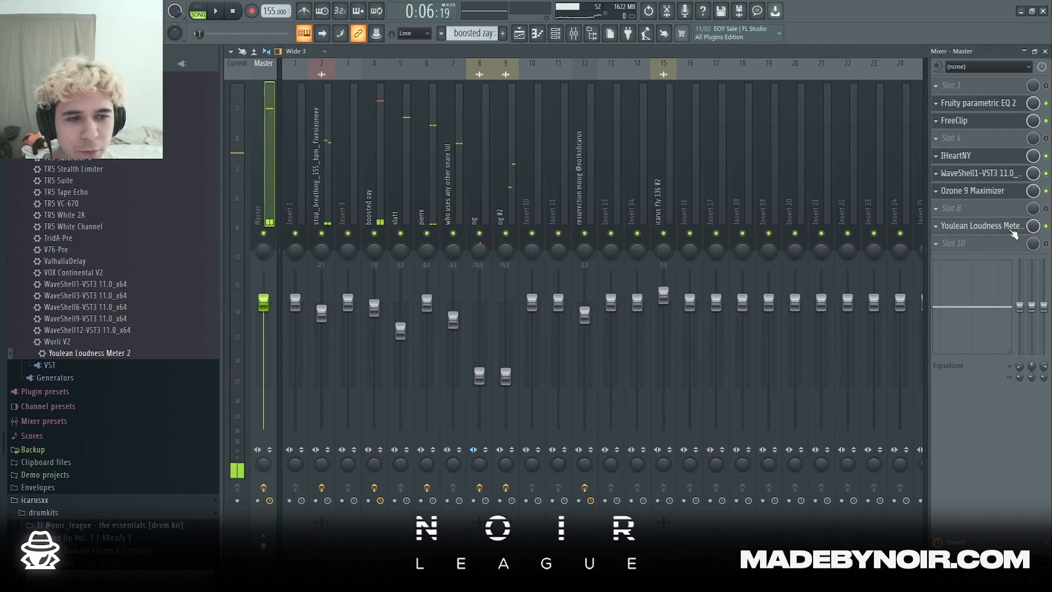
Step: Open Youlean Loudness Meter 2 on the Master, close the mixer, and play the beat to measure its loudness
{"action": "left_click", "coordinate": [953, 226]}
{"action": "left_click_drag", "start_coordinate": [440, 136], "coordinate": [548, 138]}
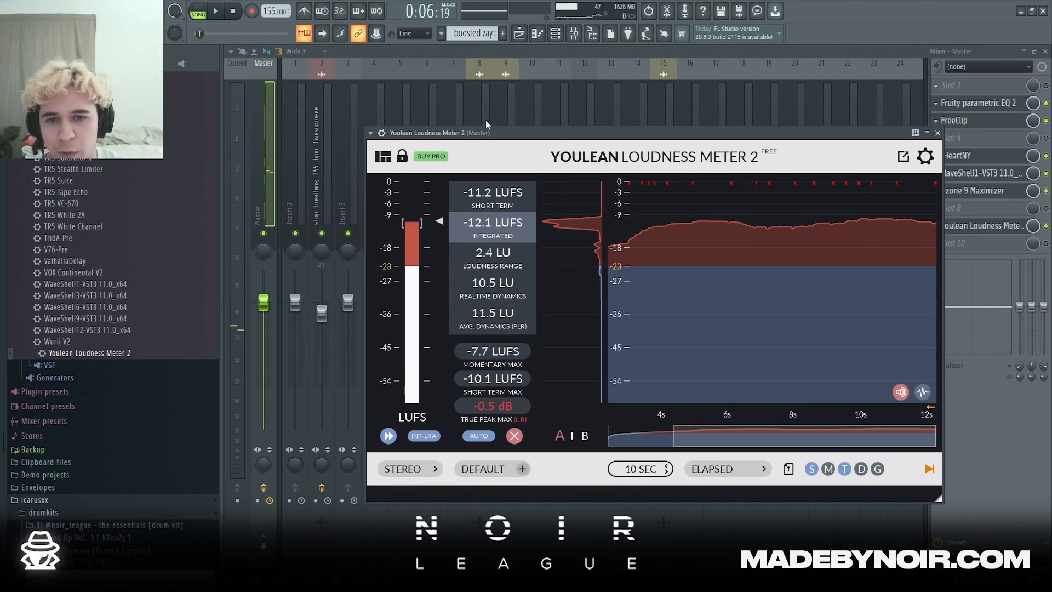
{"action": "left_click_drag", "start_coordinate": [486, 125], "coordinate": [473, 152]}
{"action": "left_click", "coordinate": [1047, 50]}
{"action": "left_click_drag", "start_coordinate": [567, 183], "coordinate": [589, 179]}
{"action": "key", "text": "space"}
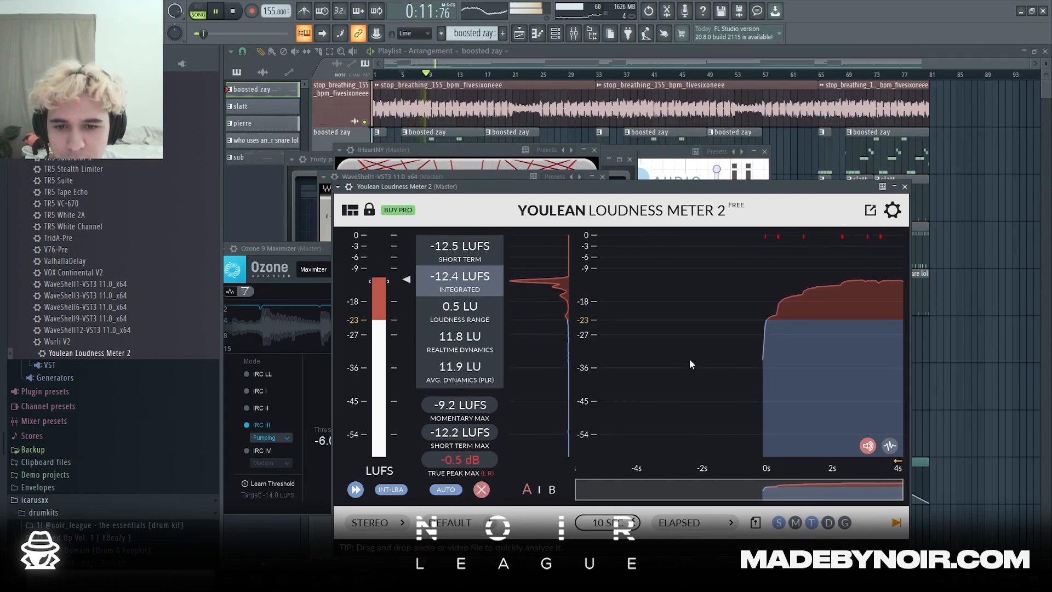
Step: Show the playlist, move the playhead to bar 25, and play the sub pattern with its piano roll open
{"action": "key", "text": "F5"}
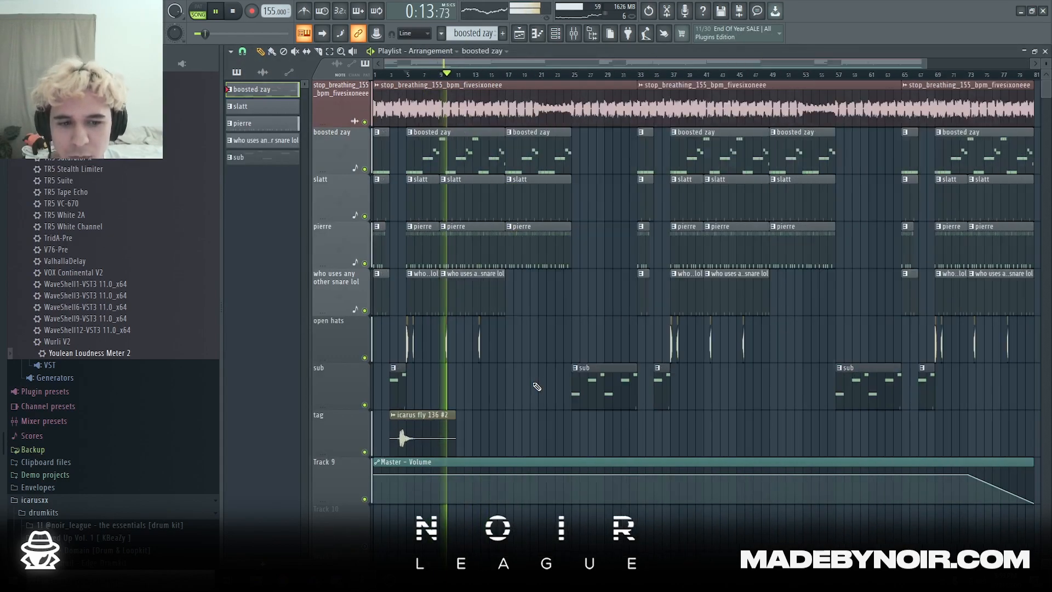
{"action": "left_click", "coordinate": [542, 74]}
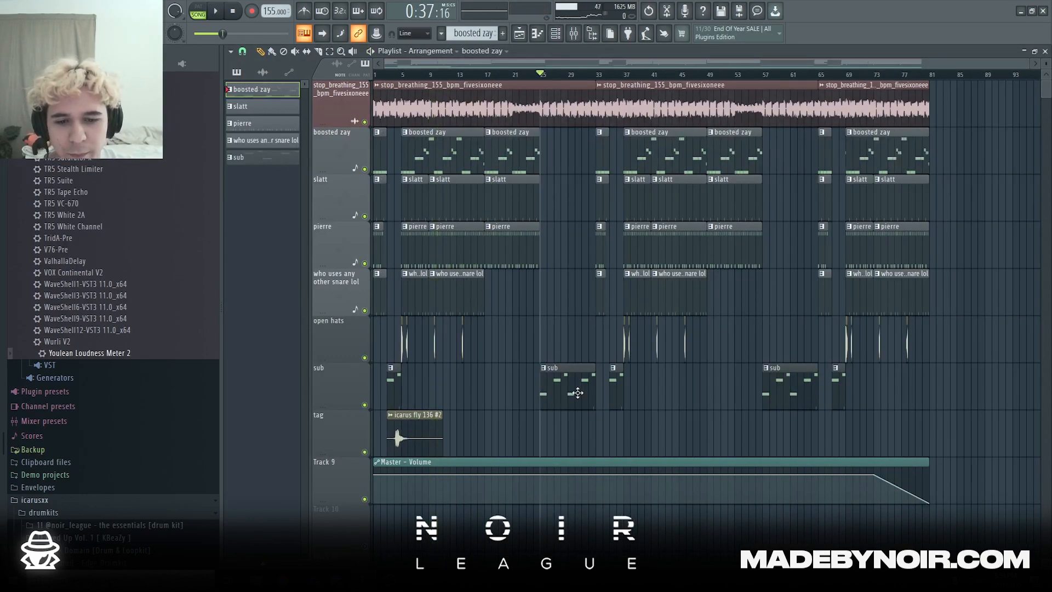
{"action": "double_click", "coordinate": [576, 392]}
{"action": "key", "text": "space"}
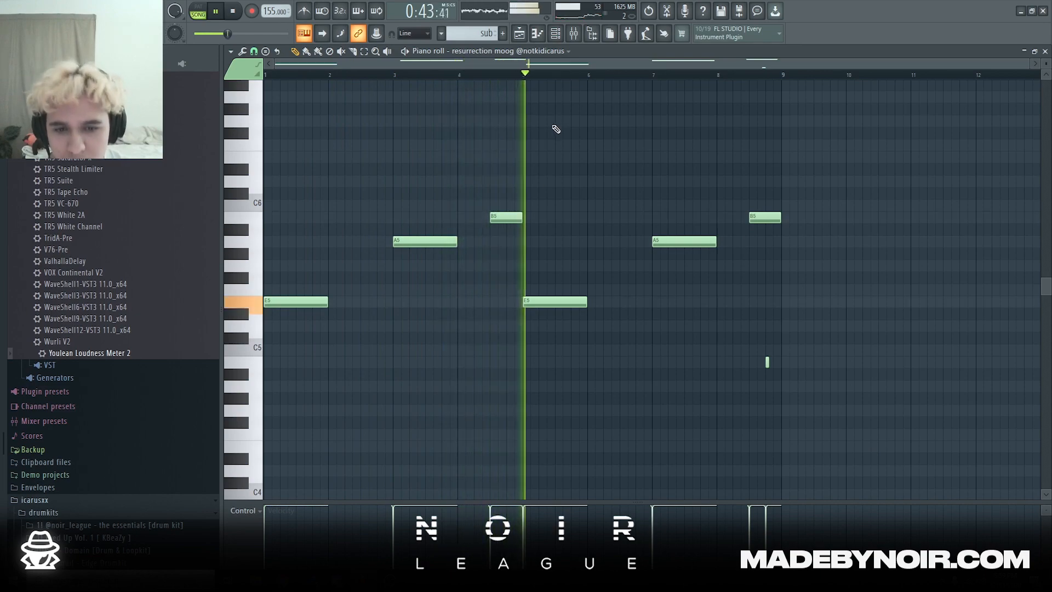
Step: Check the effects on each mixer insert during playback, from resurrection moog through the open hats and drums to boosted zay
{"action": "left_click", "coordinate": [519, 34]}
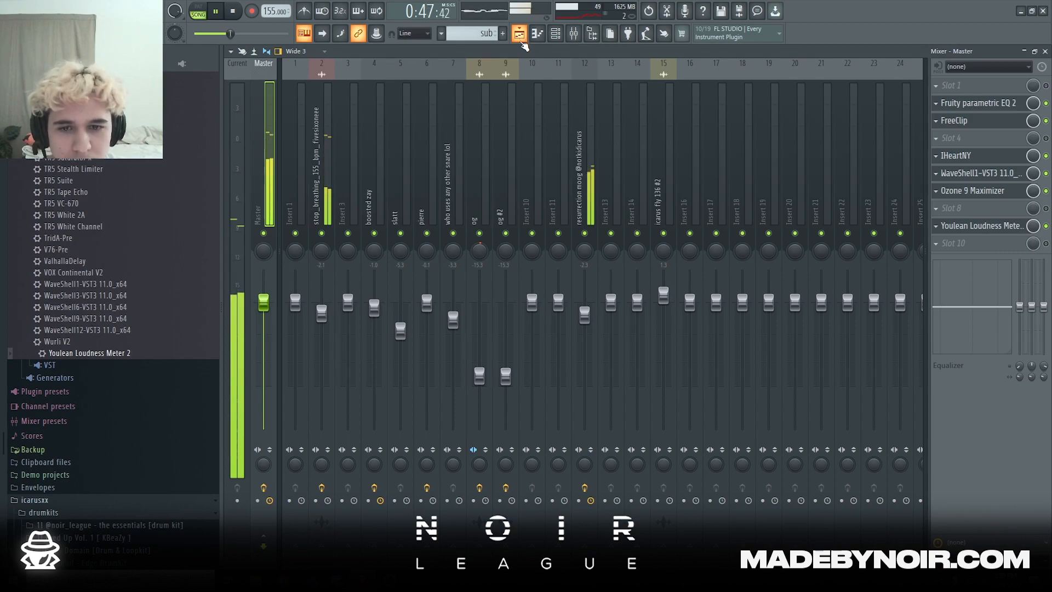
{"action": "left_click", "coordinate": [614, 165]}
{"action": "left_click", "coordinate": [589, 164]}
{"action": "left_click", "coordinate": [485, 207]}
{"action": "left_click", "coordinate": [505, 209]}
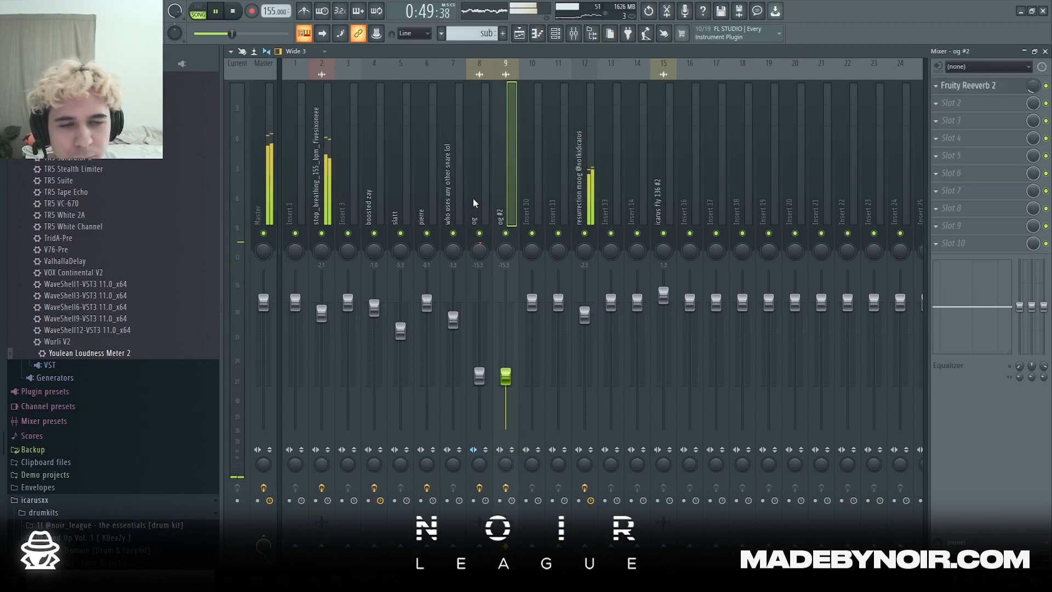
{"action": "left_click", "coordinate": [452, 211]}
{"action": "left_click", "coordinate": [425, 213]}
{"action": "left_click", "coordinate": [400, 216]}
{"action": "left_click", "coordinate": [423, 215]}
{"action": "left_click", "coordinate": [381, 218]}
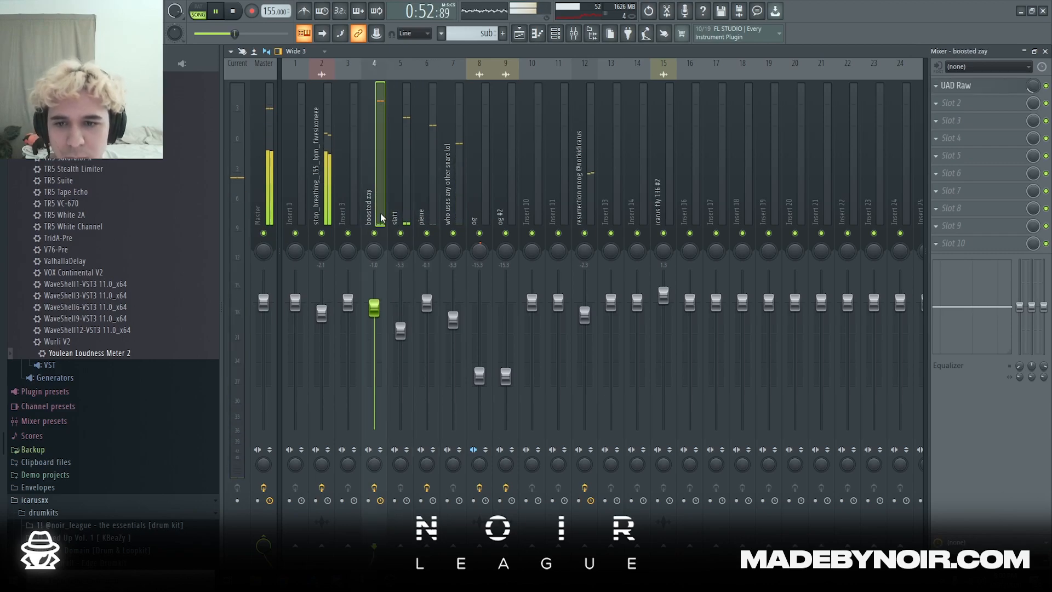
Step: Check the mixer inserts of the stop_breathing melody and the icarus fly 136 #2 tag, and return to the playlist
{"action": "left_click", "coordinate": [321, 208]}
{"action": "left_click", "coordinate": [613, 207]}
{"action": "left_click", "coordinate": [660, 198]}
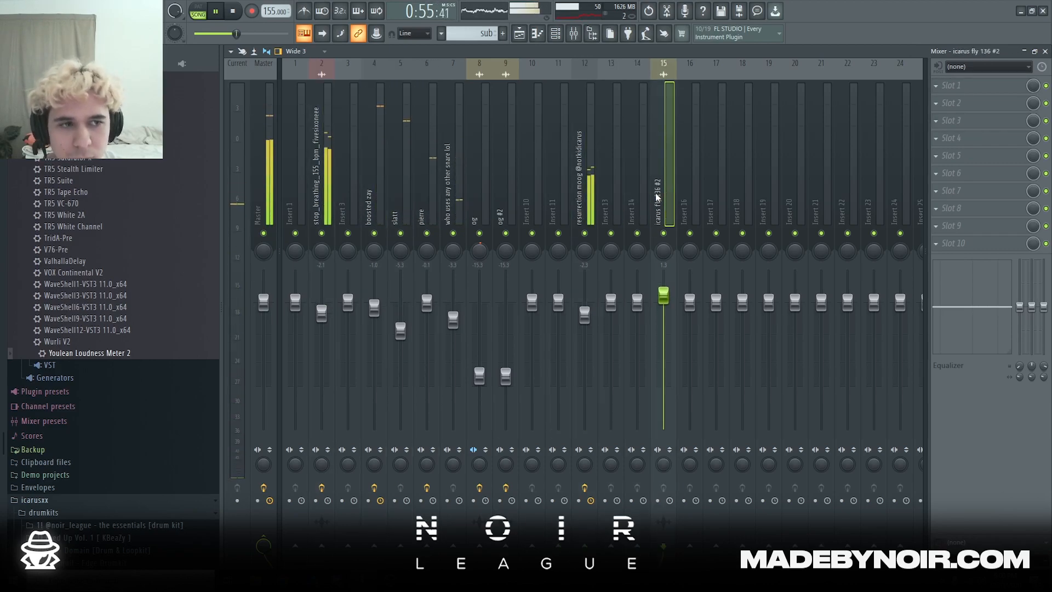
{"action": "left_click", "coordinate": [519, 34]}
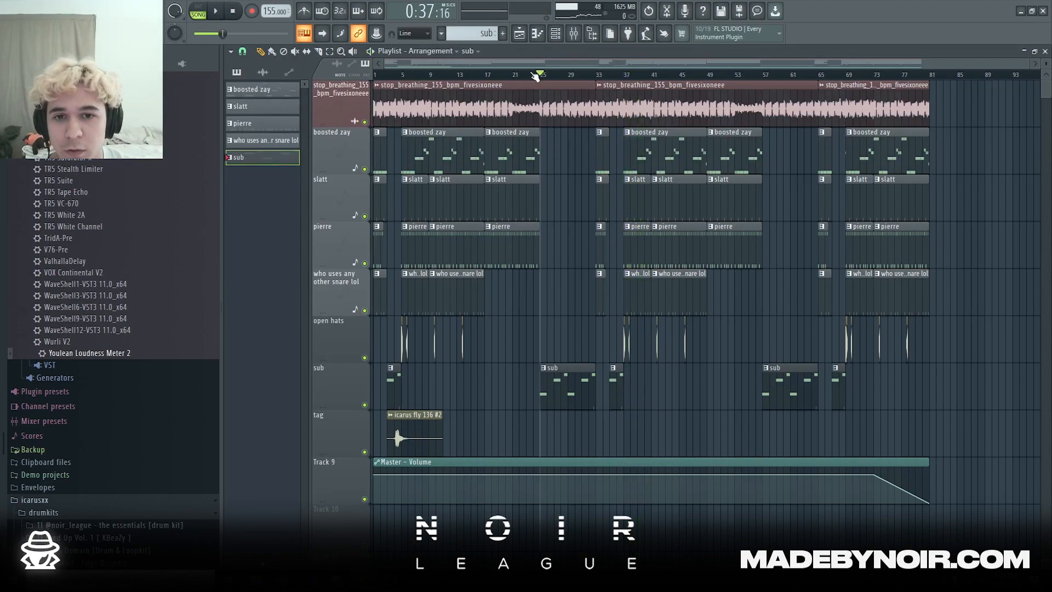
Step: Return the playhead to the song start, solo the stop_breathing melody track, and examine the opening bars of the arrangement
{"action": "left_click_drag", "start_coordinate": [535, 76], "coordinate": [513, 76]}
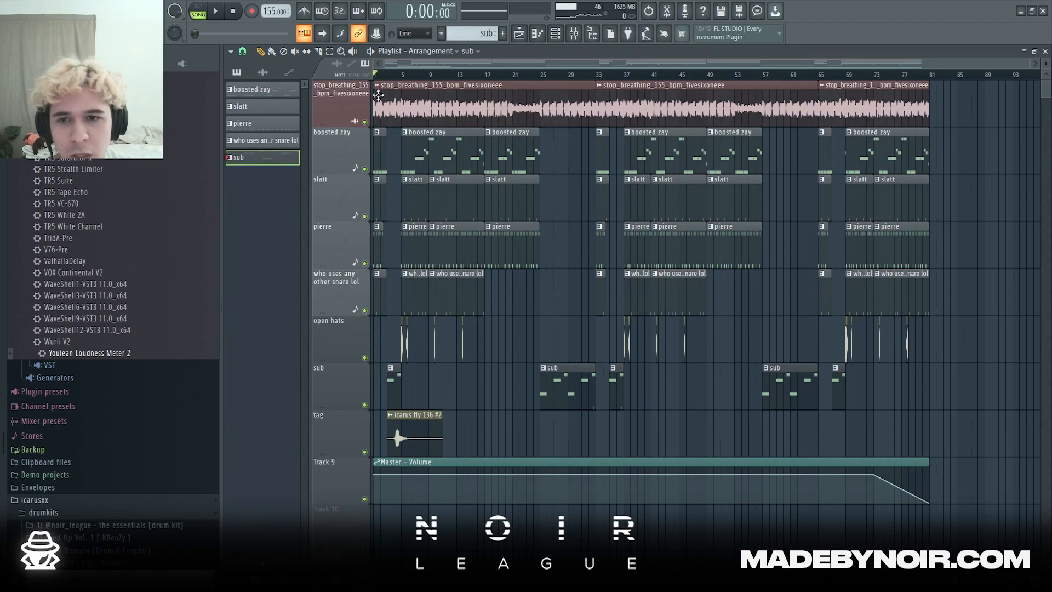
{"action": "right_click", "coordinate": [365, 121]}
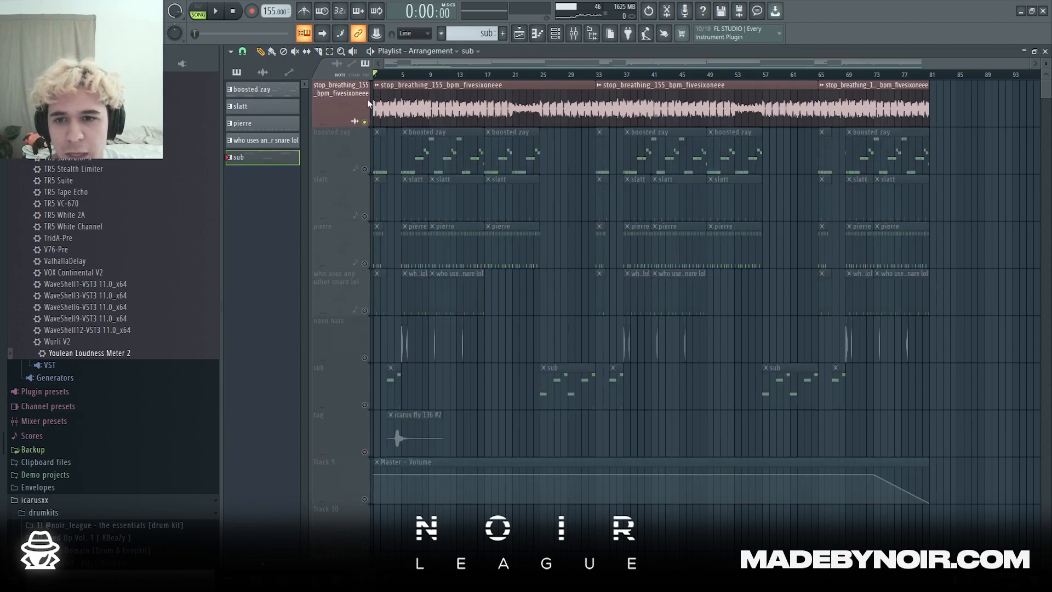
{"action": "key", "text": "space"}
{"action": "scroll", "coordinate": [350, 164], "scroll_direction": "up", "scroll_amount": 5}
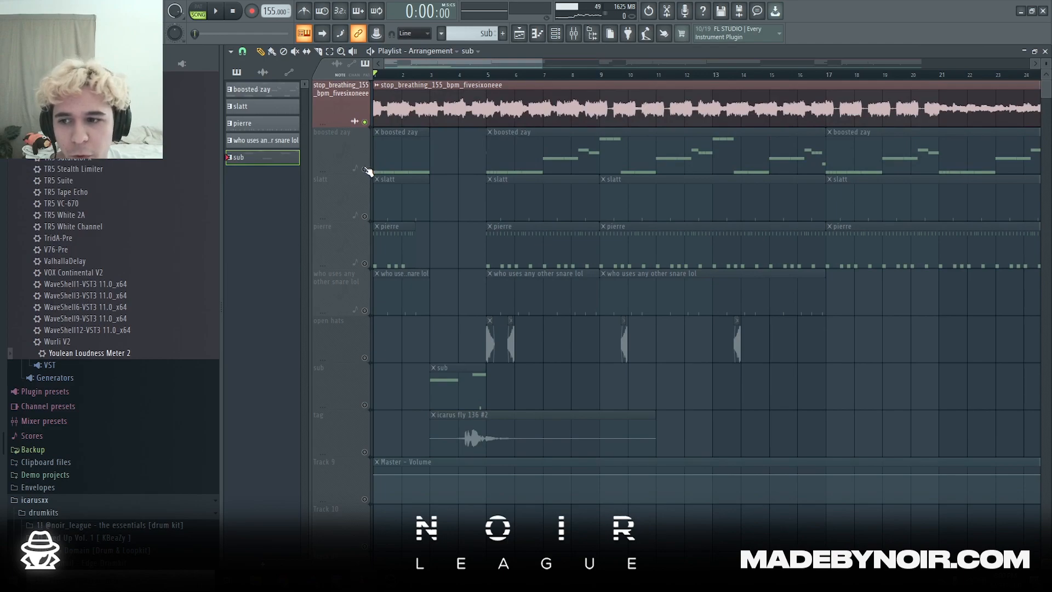
{"action": "scroll", "coordinate": [367, 170], "scroll_direction": "down", "scroll_amount": 5}
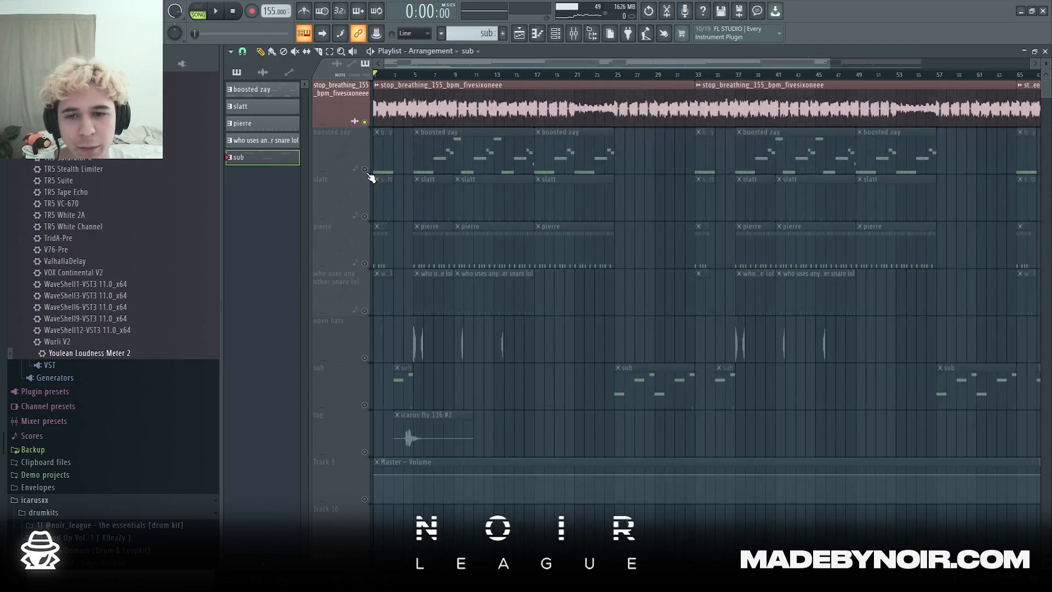
{"action": "scroll", "coordinate": [373, 174], "scroll_direction": "up", "scroll_amount": 10}
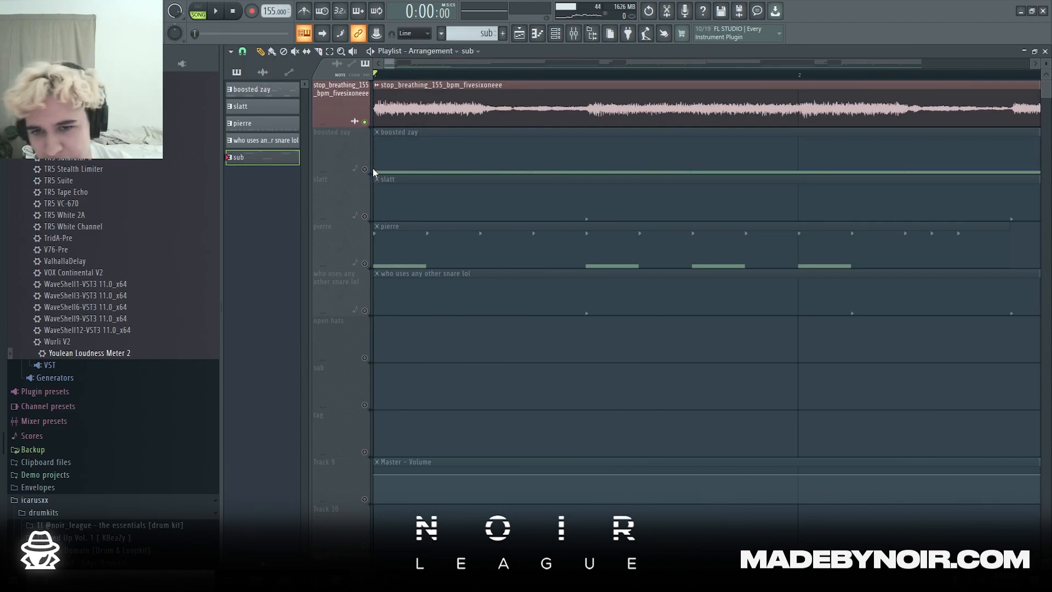
{"action": "scroll", "coordinate": [431, 198], "scroll_direction": "down", "scroll_amount": 8}
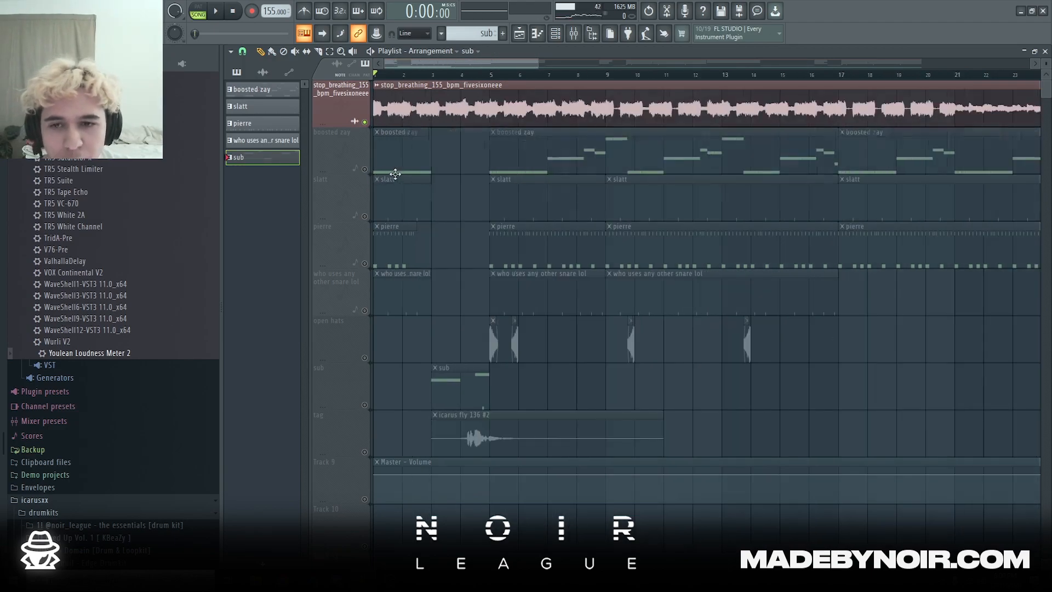
Step: Unmute all playlist tracks and play the full arrangement from bar 5, reviewing the intro and the drop
{"action": "right_click", "coordinate": [365, 170]}
{"action": "right_click", "coordinate": [364, 170]}
{"action": "left_click", "coordinate": [428, 68]}
{"action": "key", "text": "space"}
{"action": "scroll", "coordinate": [453, 217], "scroll_direction": "down", "scroll_amount": 4}
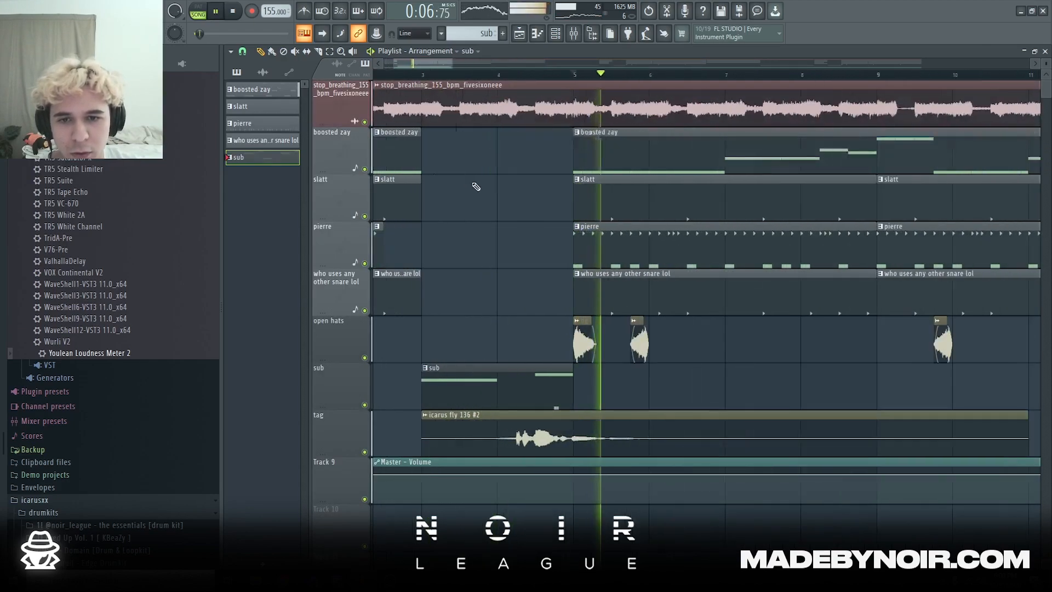
{"action": "scroll", "coordinate": [452, 216], "scroll_direction": "up", "scroll_amount": 6}
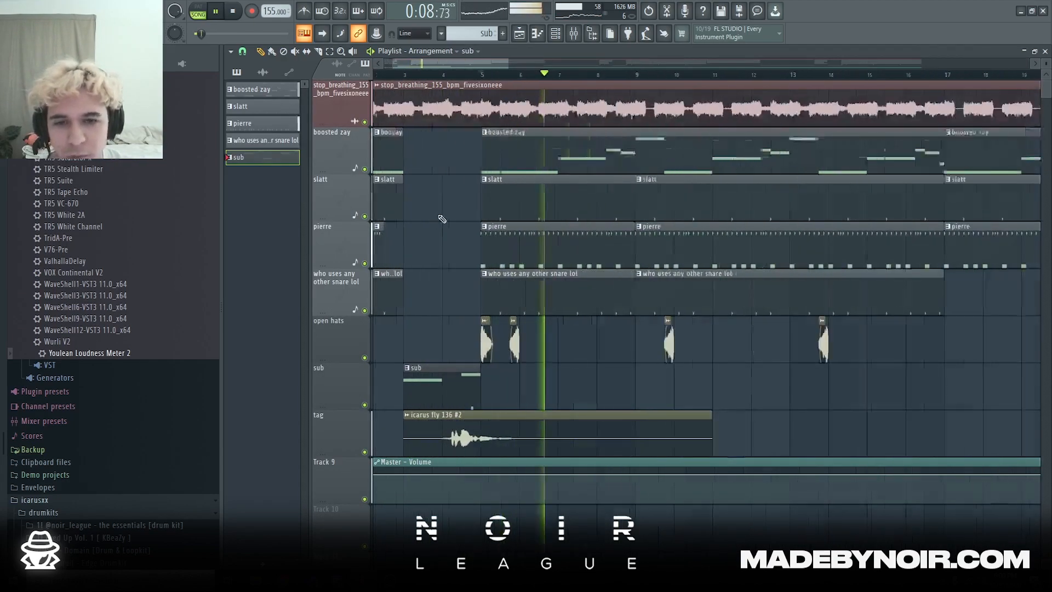
{"action": "key", "text": "space"}
{"action": "scroll", "coordinate": [462, 251], "scroll_direction": "down", "scroll_amount": 3}
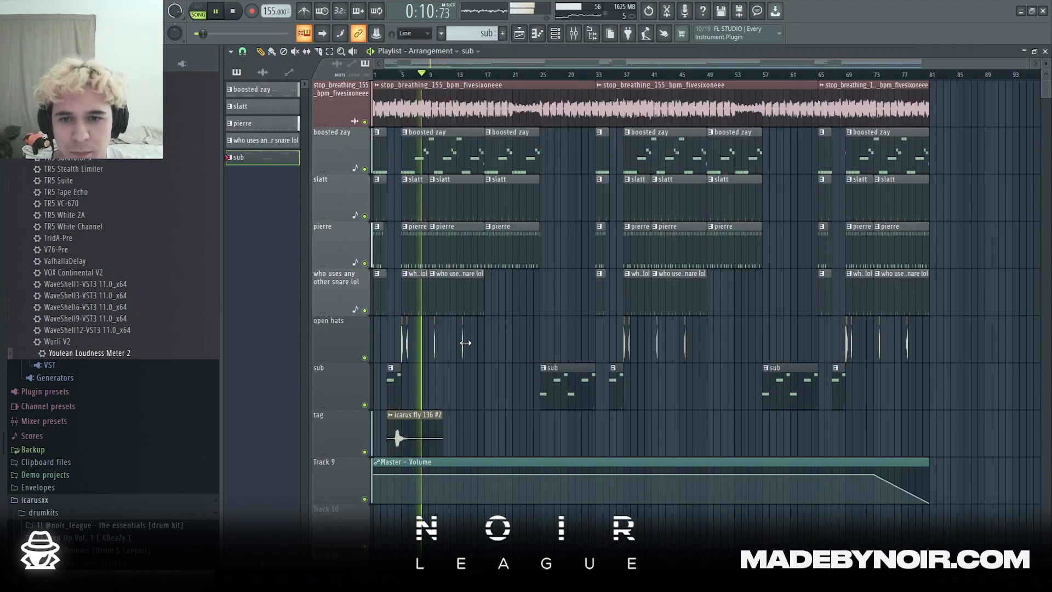
Step: Stop playback, review the Master's effect chain in the mixer, and return to the playlist
{"action": "key", "text": "F9"}
{"action": "left_click", "coordinate": [266, 187]}
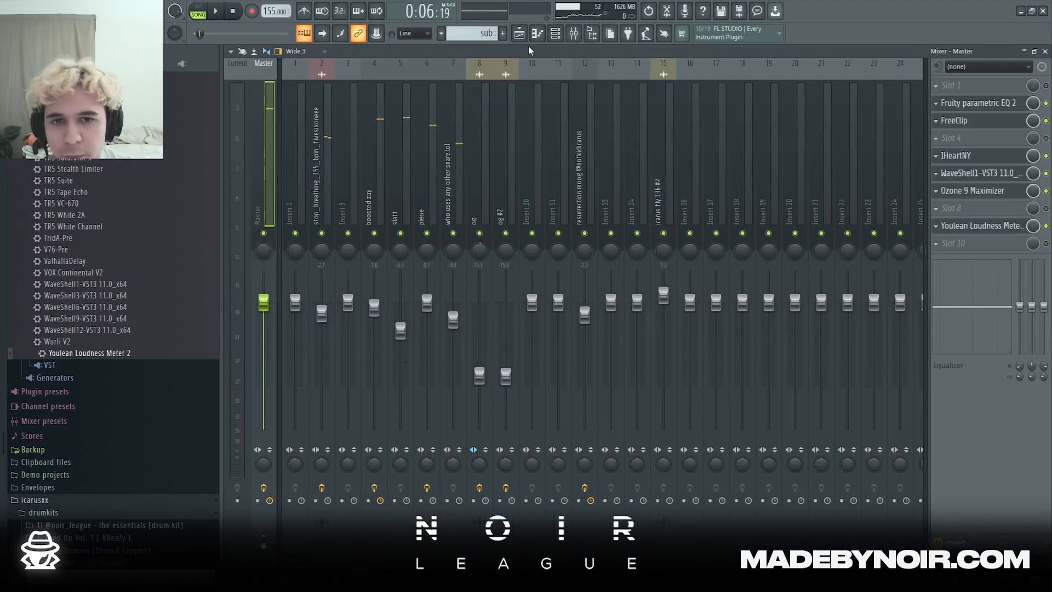
{"action": "left_click", "coordinate": [518, 33]}
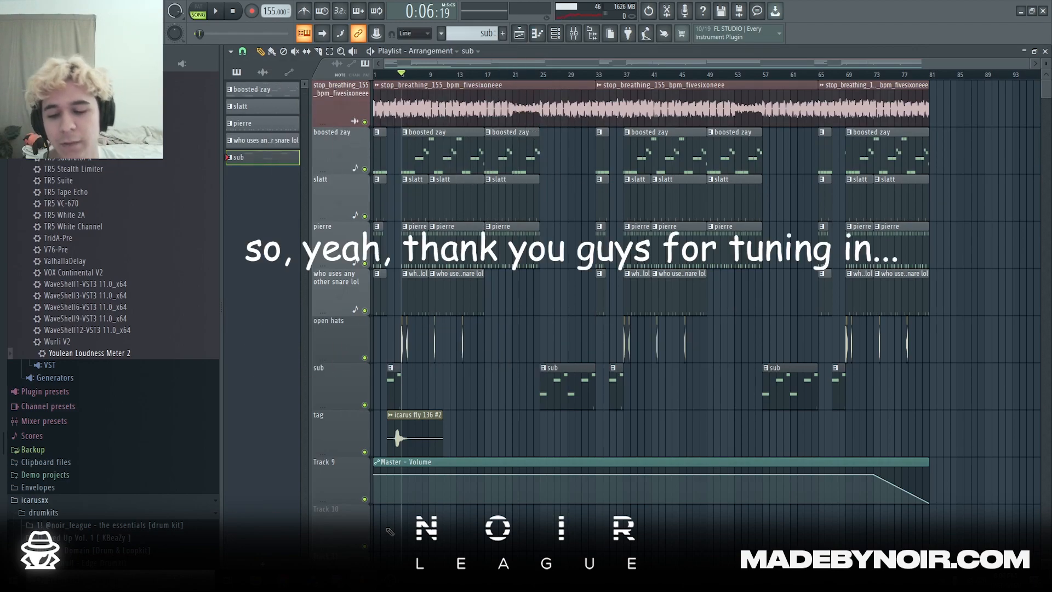
{"action": "key", "text": "alt+Tab"}
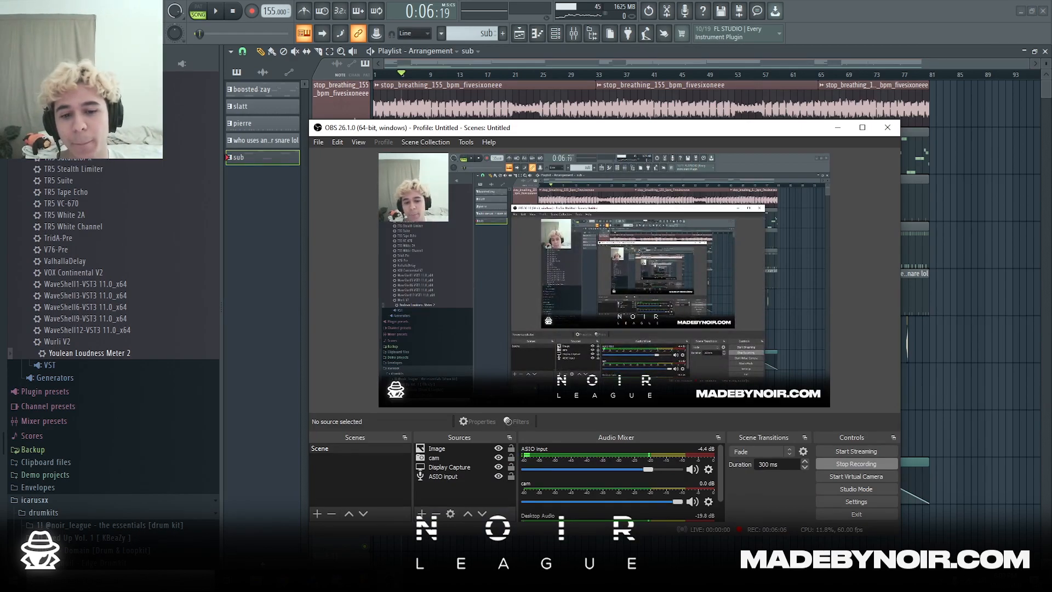
{"action": "key", "text": "alt+Tab"}
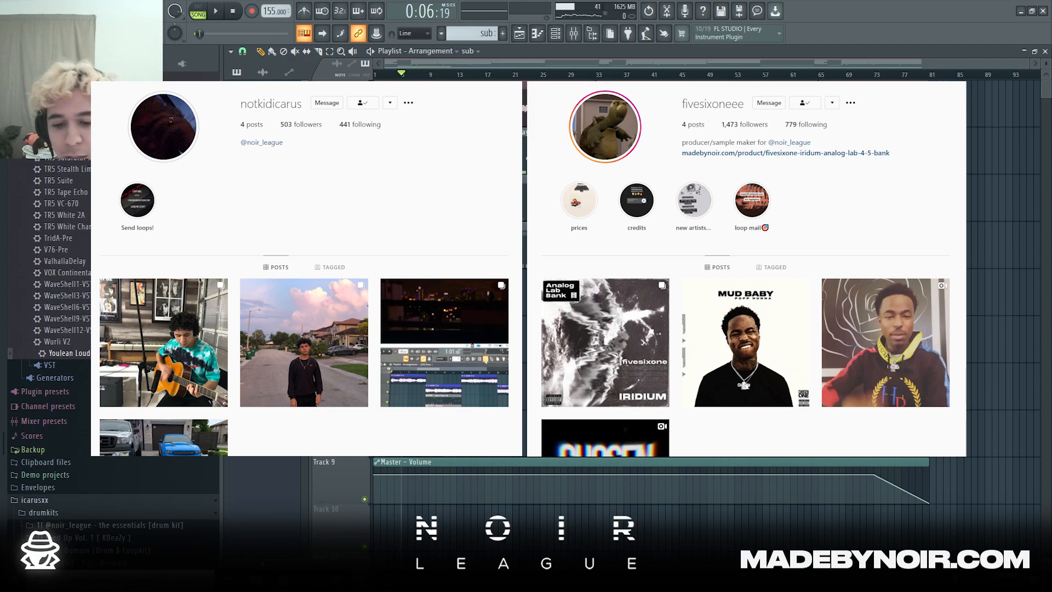
{"action": "key", "text": "alt+Tab"}
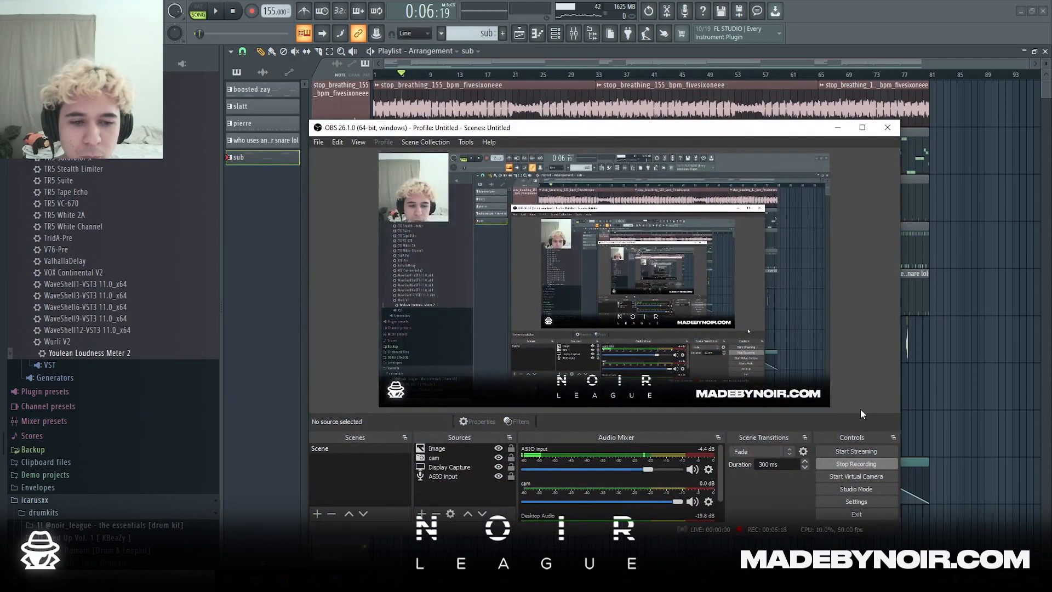
{"action": "left_click_drag", "start_coordinate": [654, 133], "coordinate": [580, 591]}
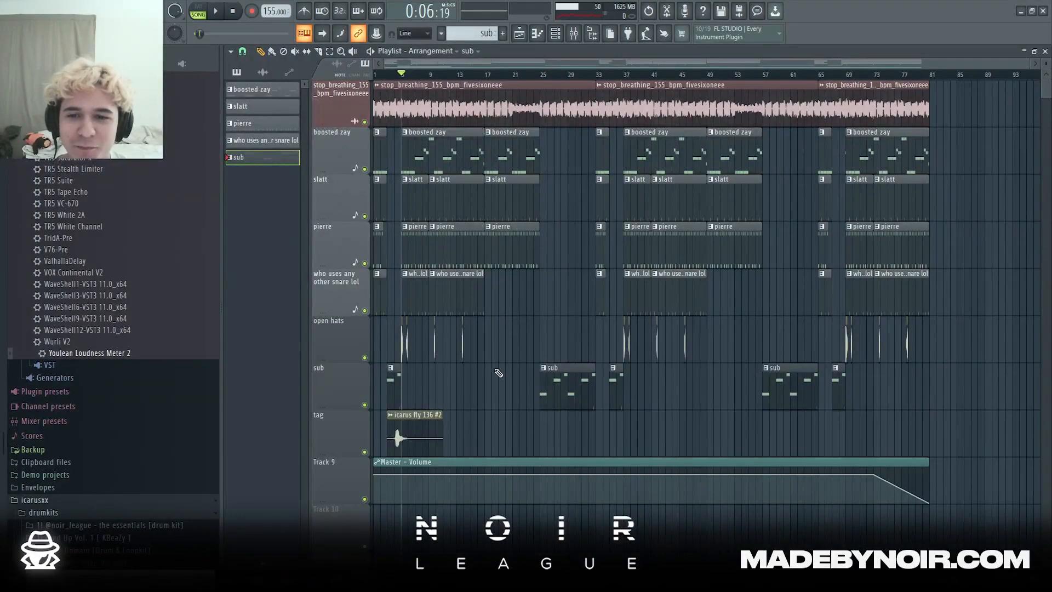
{"action": "left_click_drag", "start_coordinate": [580, 591], "coordinate": [559, 113]}
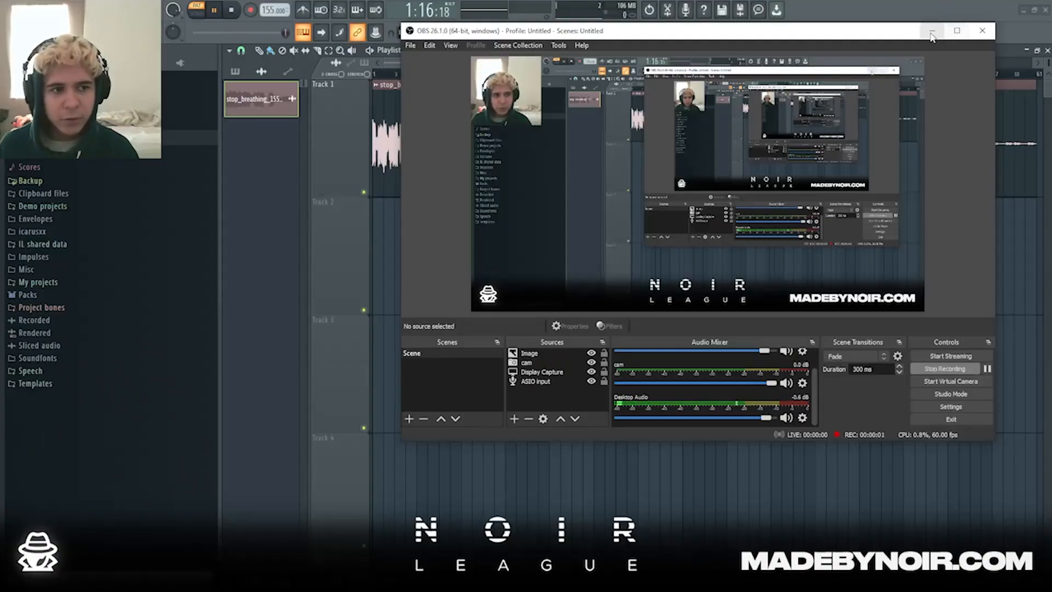
Step: Minimize the OBS window and stop playback of the stop_breathing loop in the playlist
{"action": "left_click", "coordinate": [913, 59]}
{"action": "left_click", "coordinate": [233, 11]}
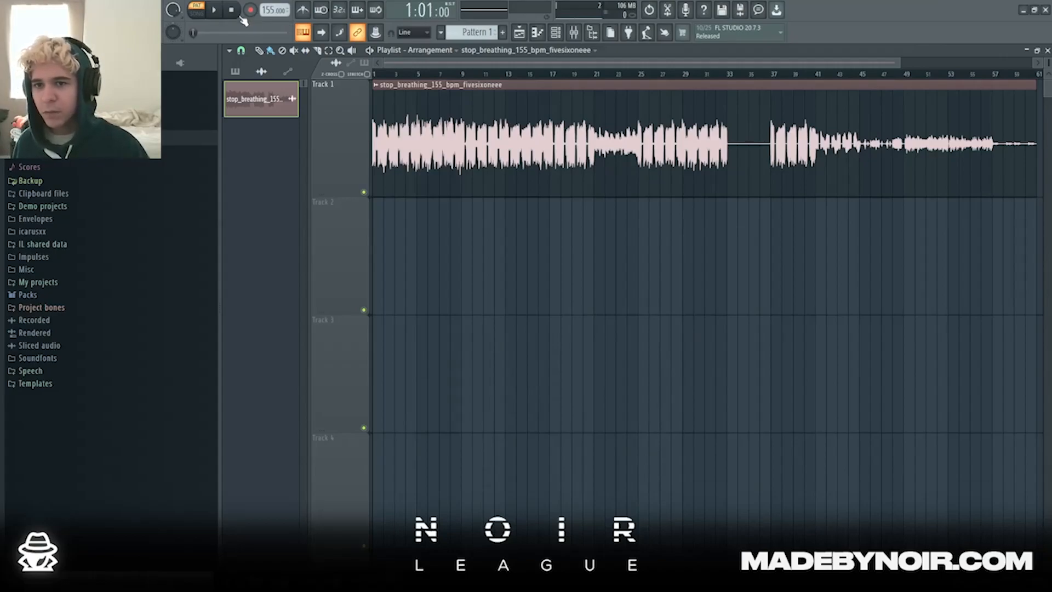